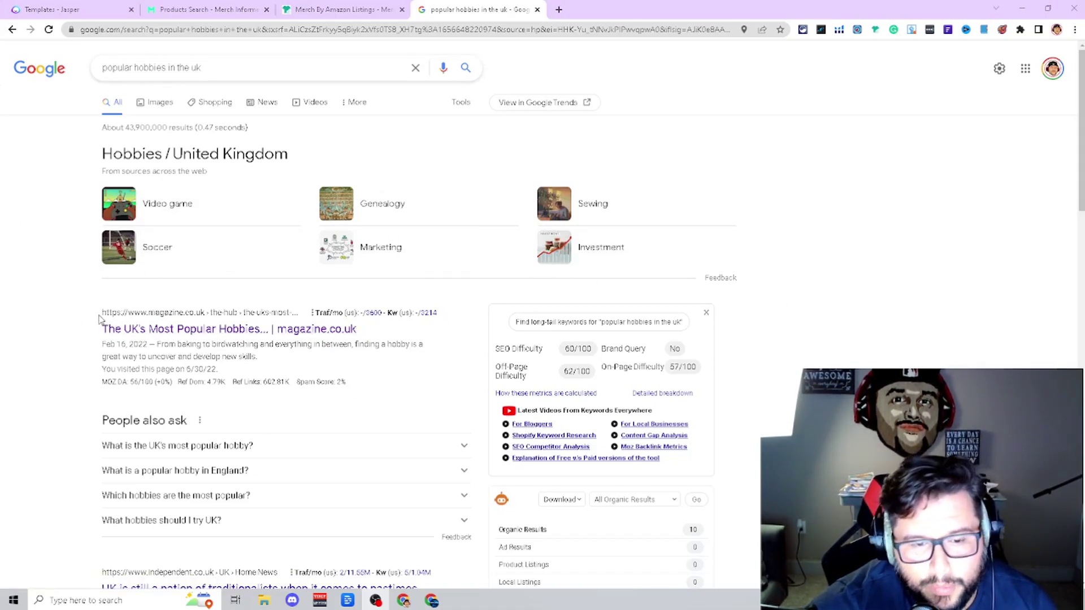
- Open the magazine.co.uk article on the UK's most popular hobbies in a new tab
{"action": "scroll", "coordinate": [443, 358], "scroll_direction": "down", "scroll_amount": 2}
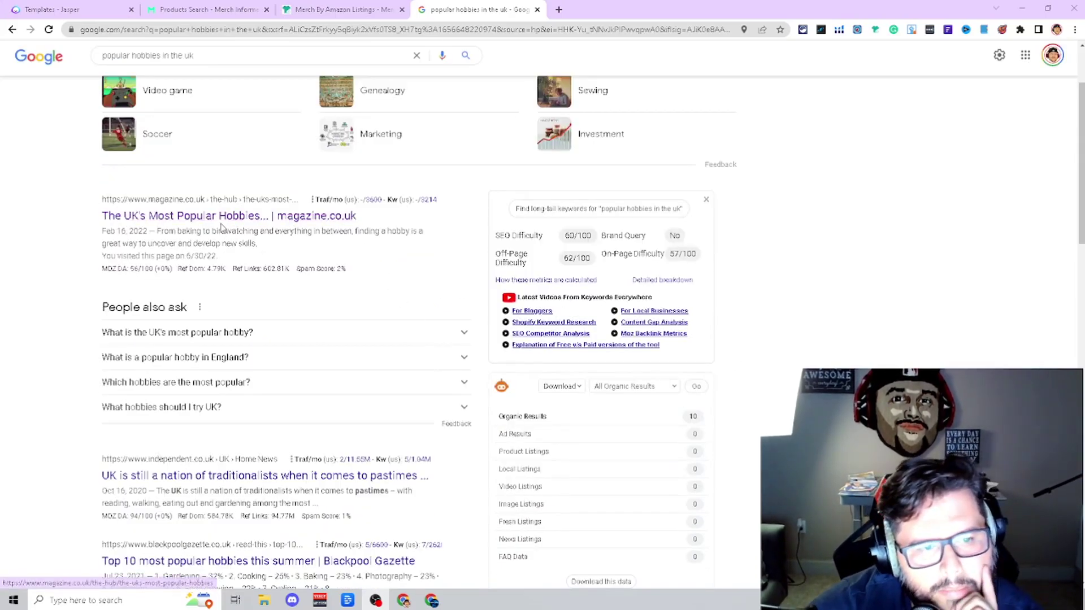
{"action": "right_click", "coordinate": [252, 225]}
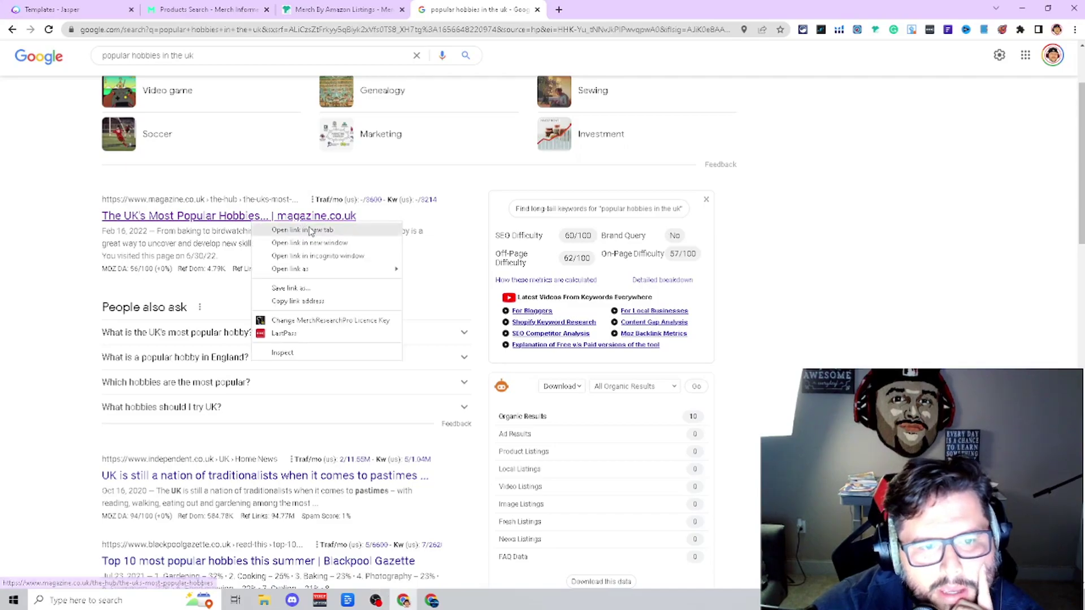
{"action": "left_click", "coordinate": [277, 232]}
{"action": "scroll", "coordinate": [292, 377], "scroll_direction": "up", "scroll_amount": 2}
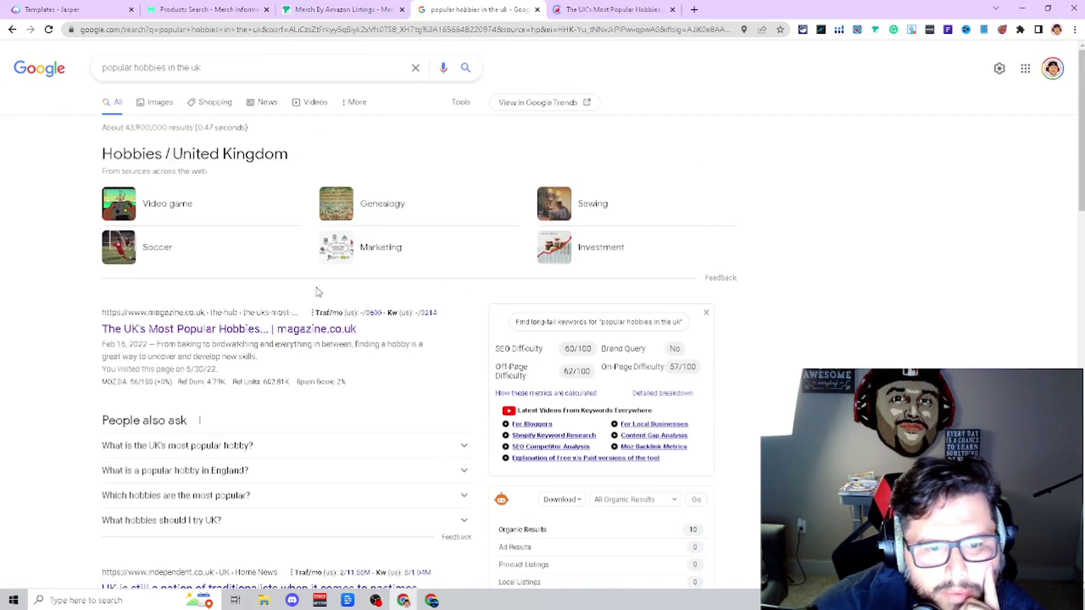
- Switch to the magazine.co.uk article and scroll to 'The UK's Top Trending Hobbies' chart
{"action": "left_click", "coordinate": [597, 17]}
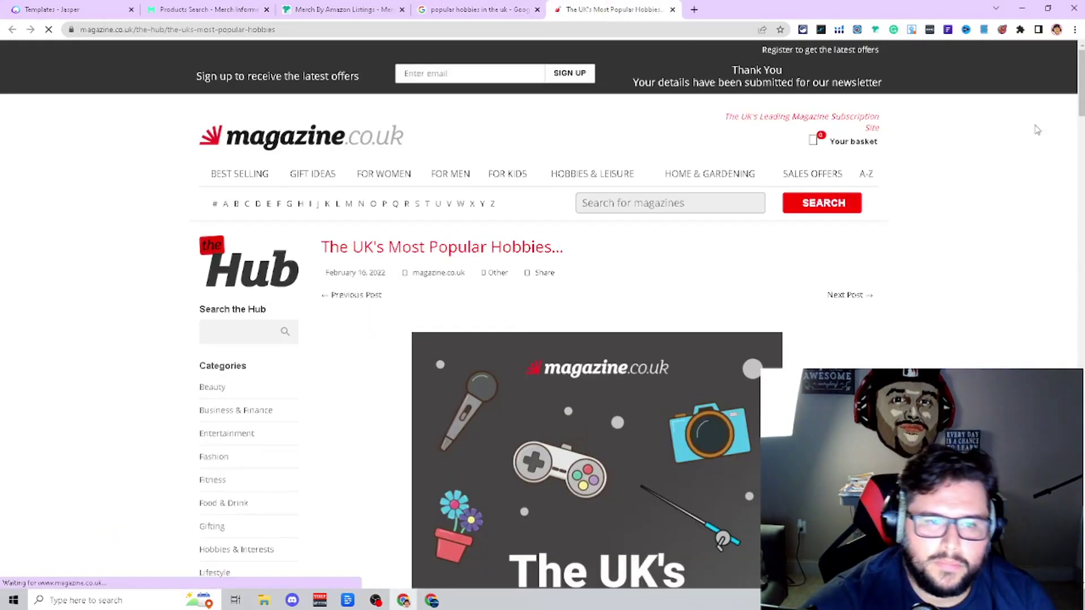
{"action": "scroll", "coordinate": [722, 320], "scroll_direction": "down", "scroll_amount": 20}
{"action": "scroll", "coordinate": [545, 295], "scroll_direction": "down", "scroll_amount": 1}
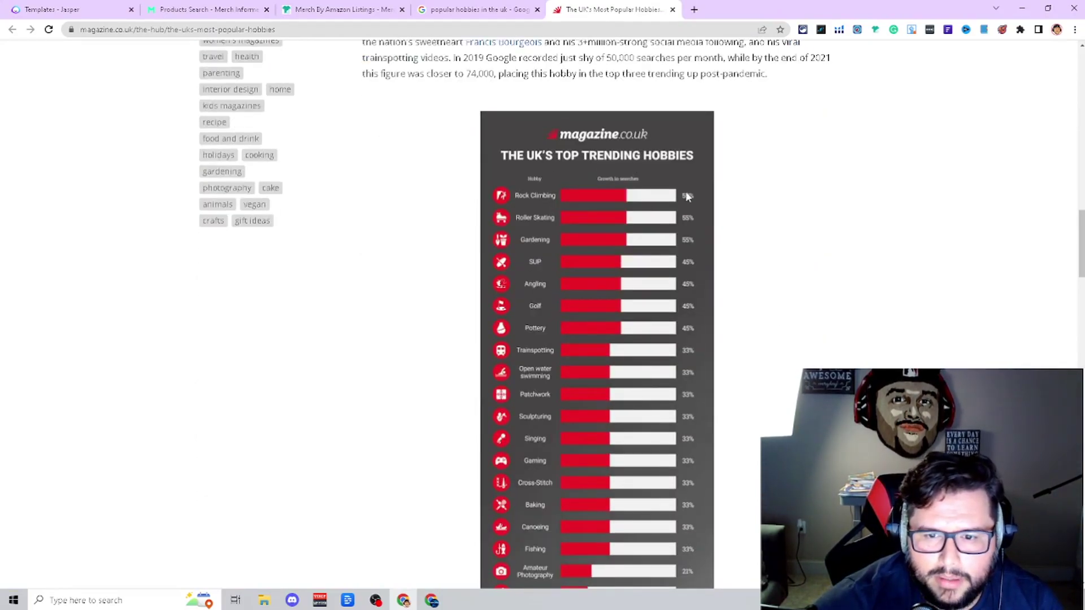
{"action": "scroll", "coordinate": [524, 149], "scroll_direction": "down", "scroll_amount": 1}
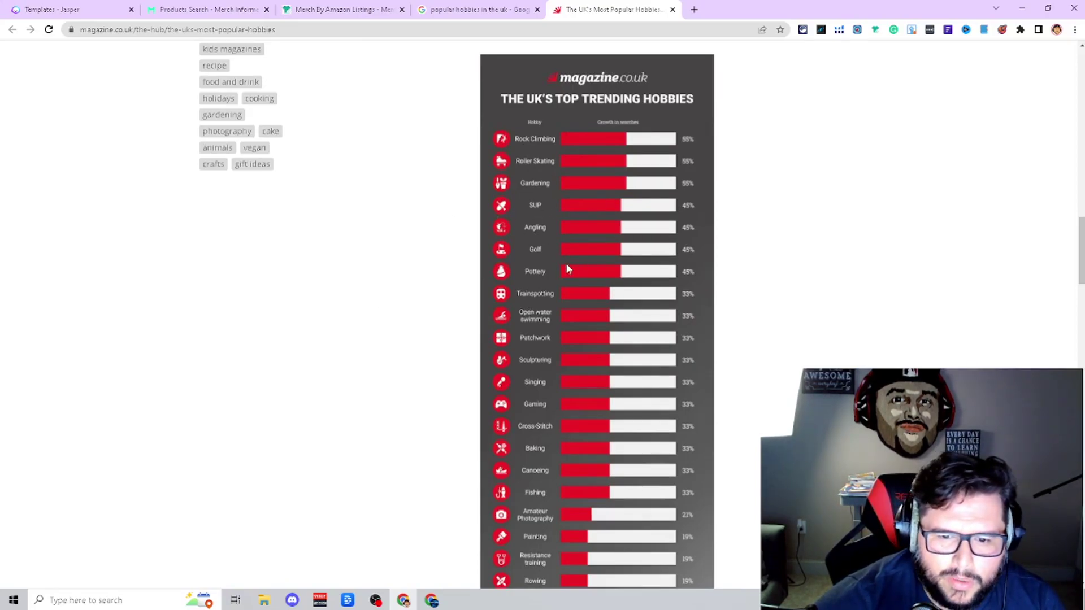
{"action": "scroll", "coordinate": [529, 321], "scroll_direction": "down", "scroll_amount": 3}
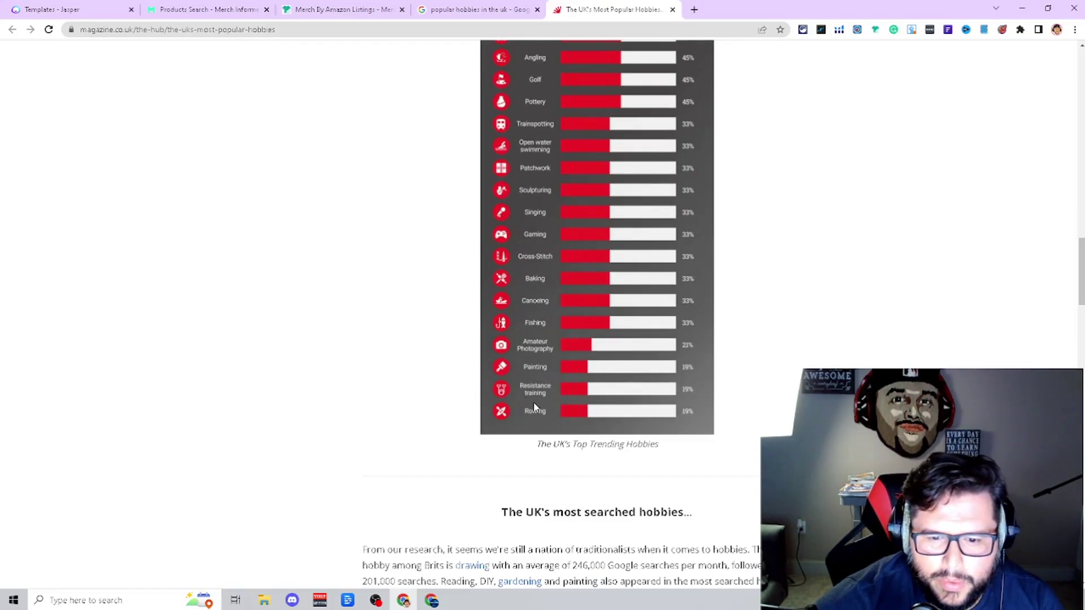
{"action": "scroll", "coordinate": [564, 355], "scroll_direction": "up", "scroll_amount": 2}
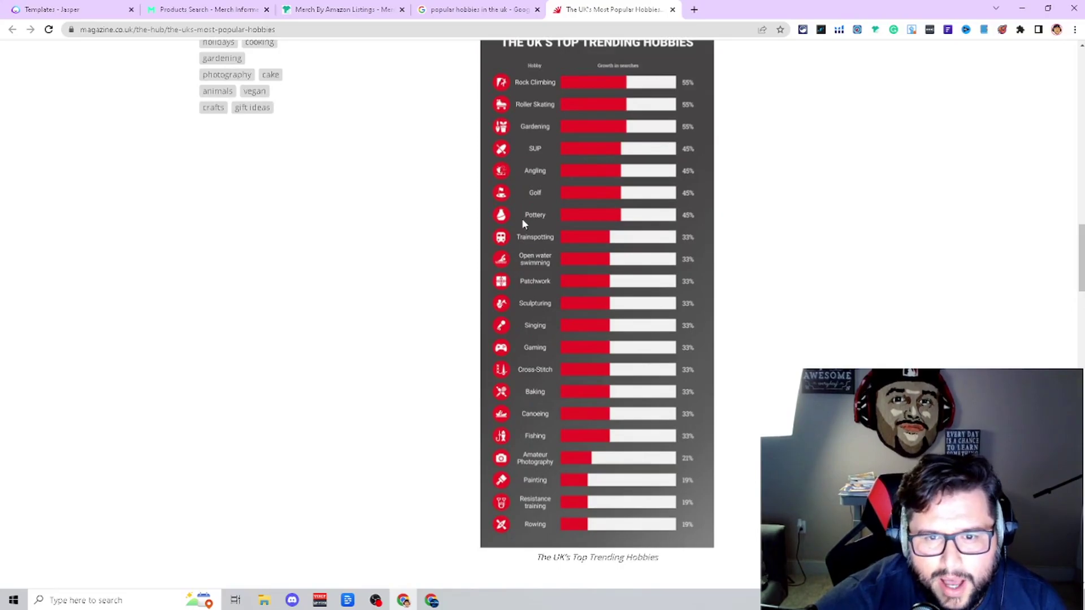
{"action": "scroll", "coordinate": [520, 214], "scroll_direction": "up", "scroll_amount": 2}
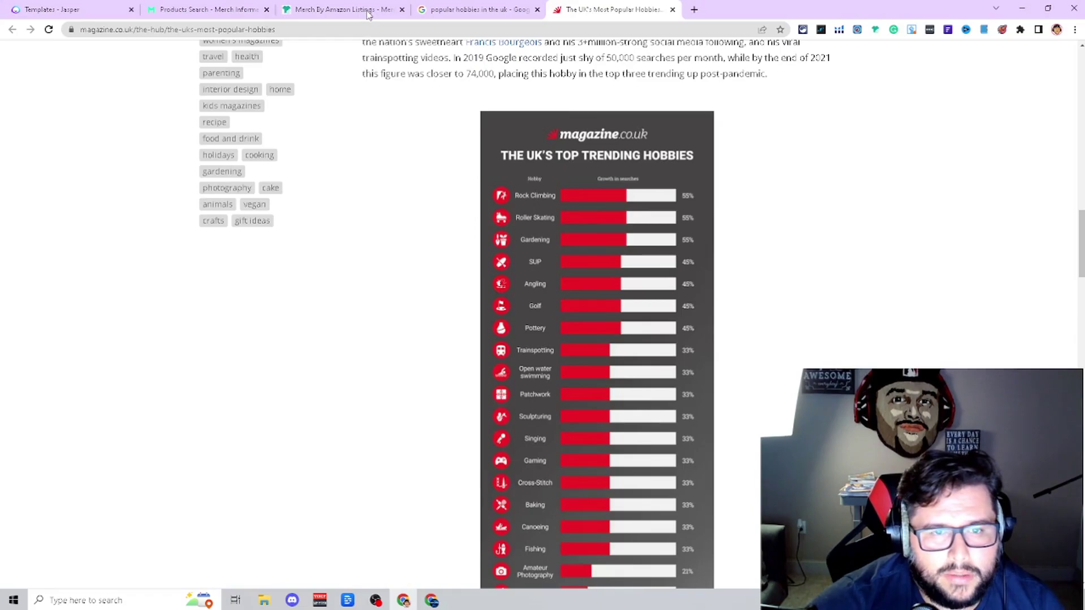
- List all UK T-shirt listings on Amazon from Merch Research, rechecking the hobbies chart between tabs
{"action": "left_click", "coordinate": [348, 16]}
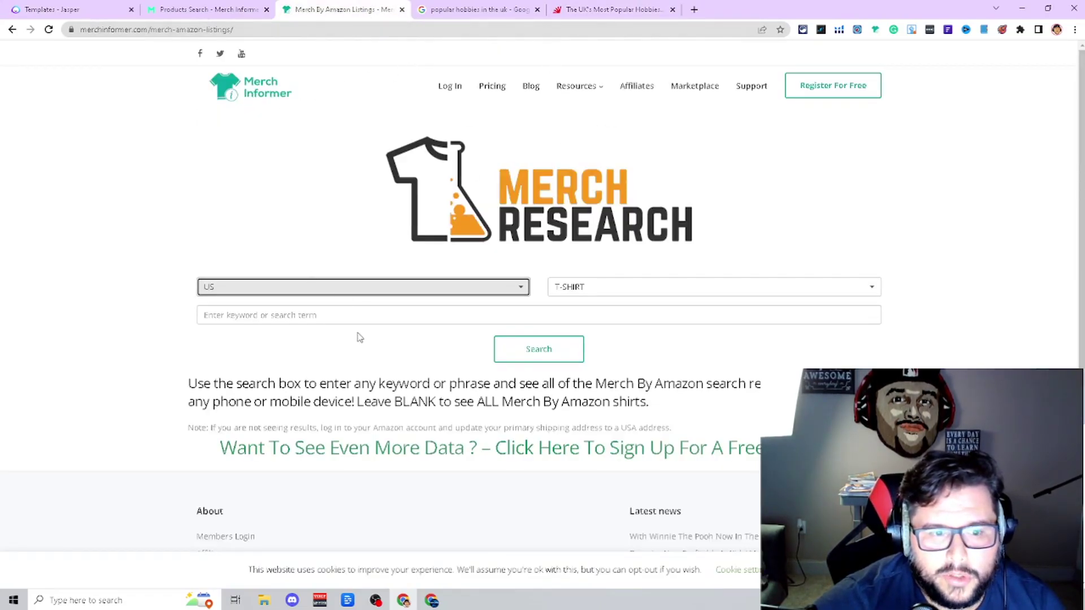
{"action": "left_click", "coordinate": [602, 10]}
{"action": "scroll", "coordinate": [551, 330], "scroll_direction": "down", "scroll_amount": 2}
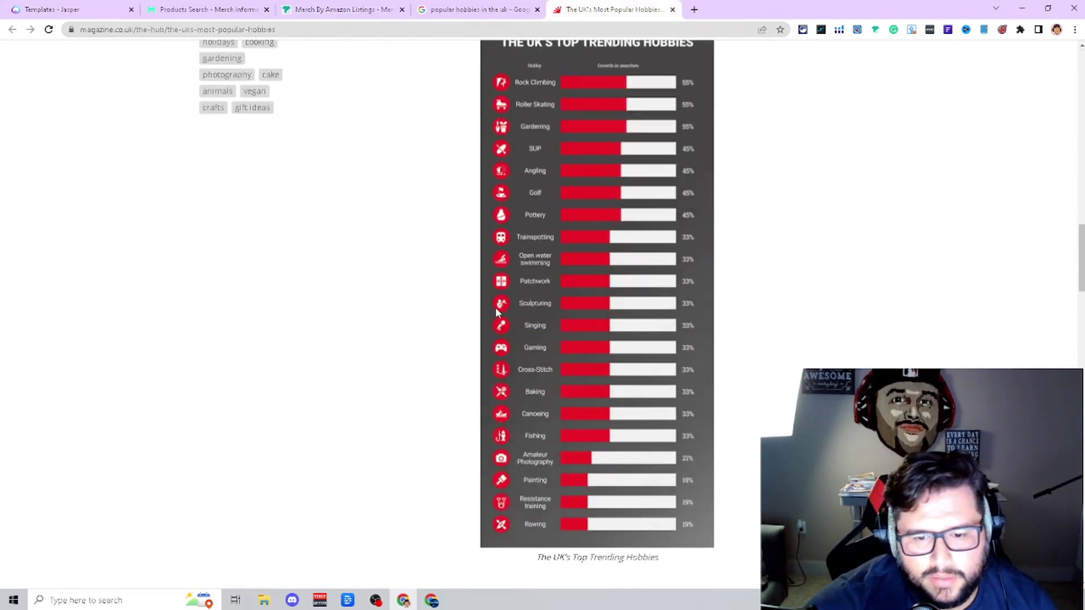
{"action": "scroll", "coordinate": [551, 331], "scroll_direction": "up", "scroll_amount": 2}
{"action": "left_click", "coordinate": [349, 10]}
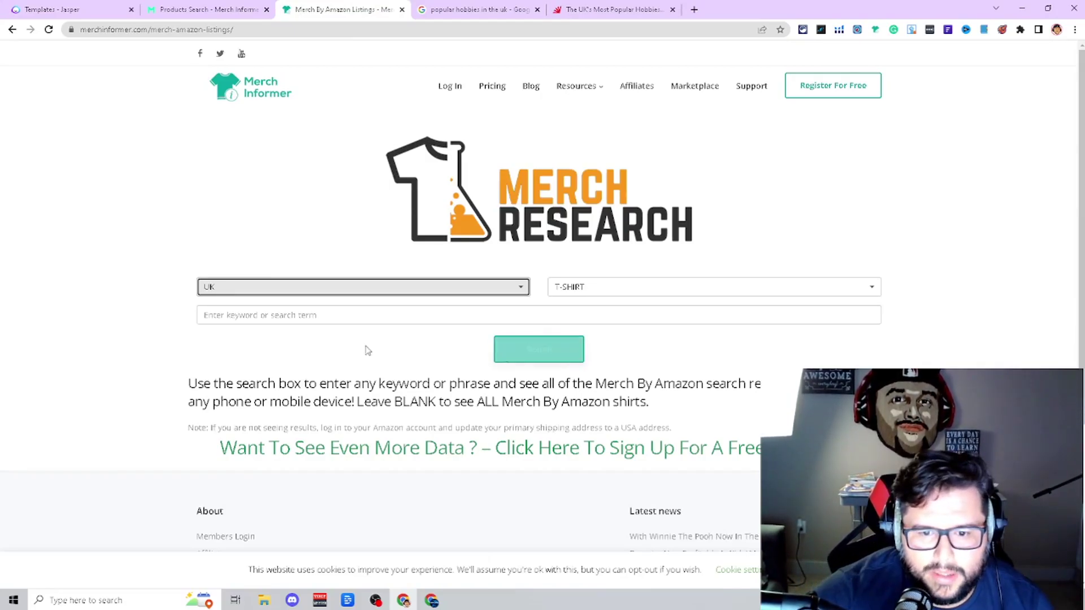
{"action": "left_click", "coordinate": [512, 357]}
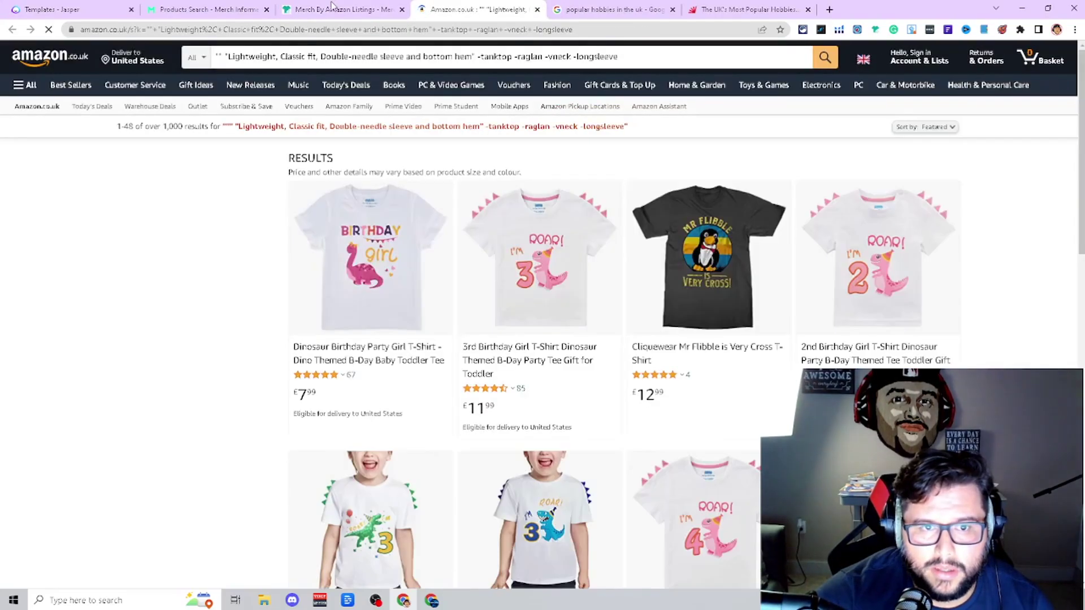
{"action": "left_click", "coordinate": [343, 10]}
{"action": "left_click", "coordinate": [611, 10]}
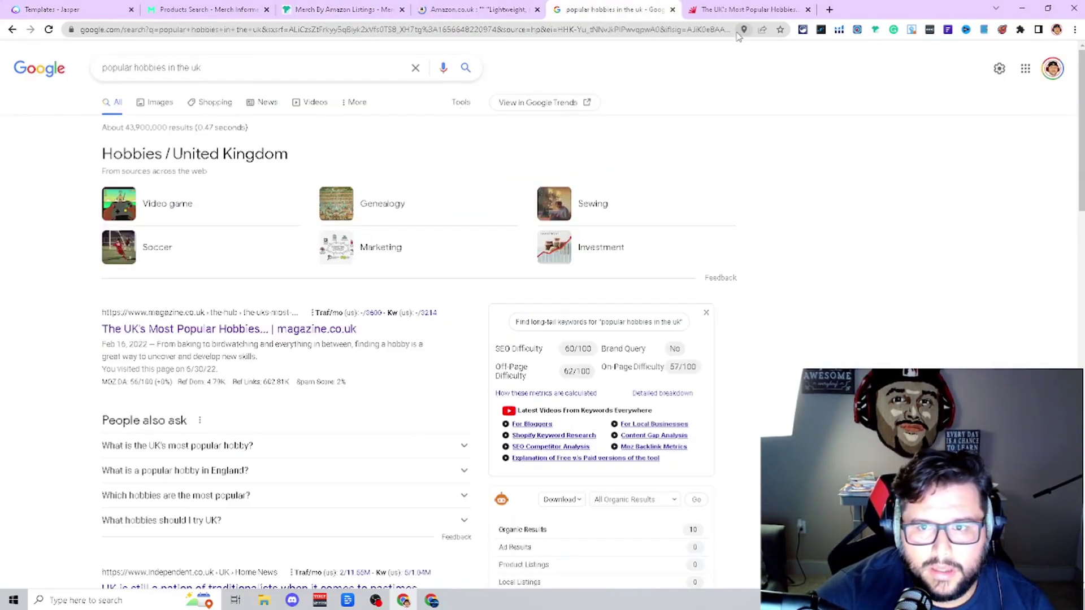
{"action": "left_click", "coordinate": [745, 11]}
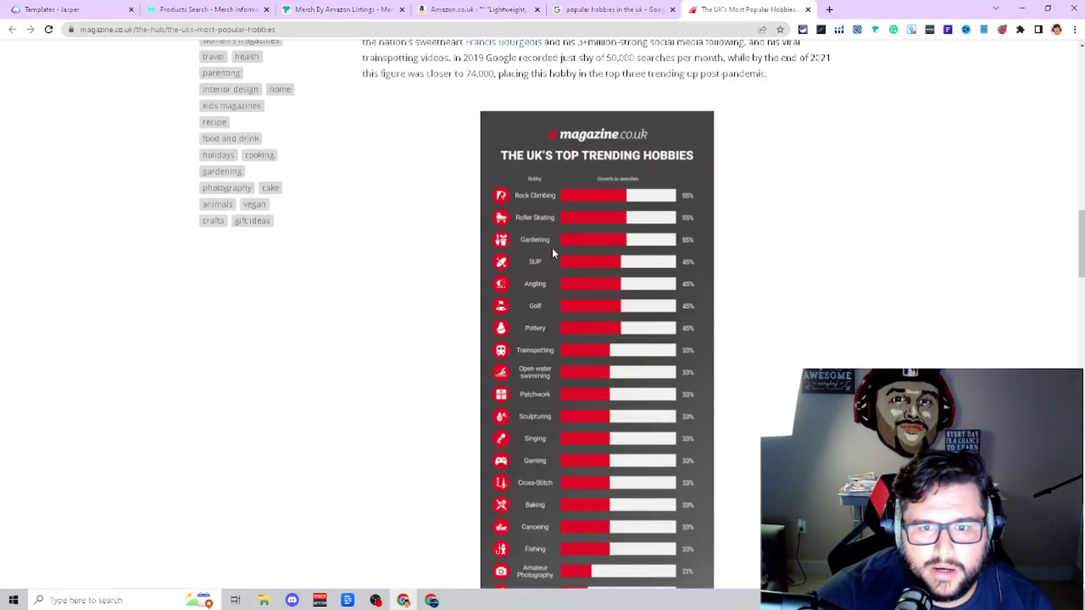
{"action": "left_click", "coordinate": [349, 14]}
- Enter 'rock climbing' as the search keyword, correcting the misspelled 'climbling'
{"action": "left_click", "coordinate": [295, 315]}
{"action": "type", "text": "ro"}
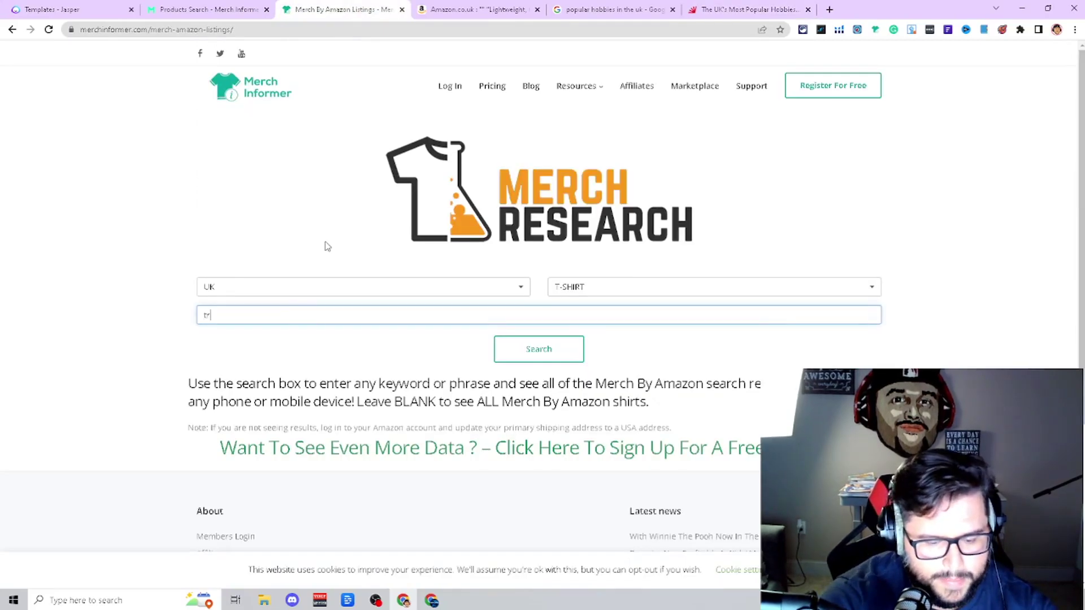
{"action": "key", "text": "BackSpace"}
{"action": "key", "text": "BackSpace"}
{"action": "type", "text": "rock c"}
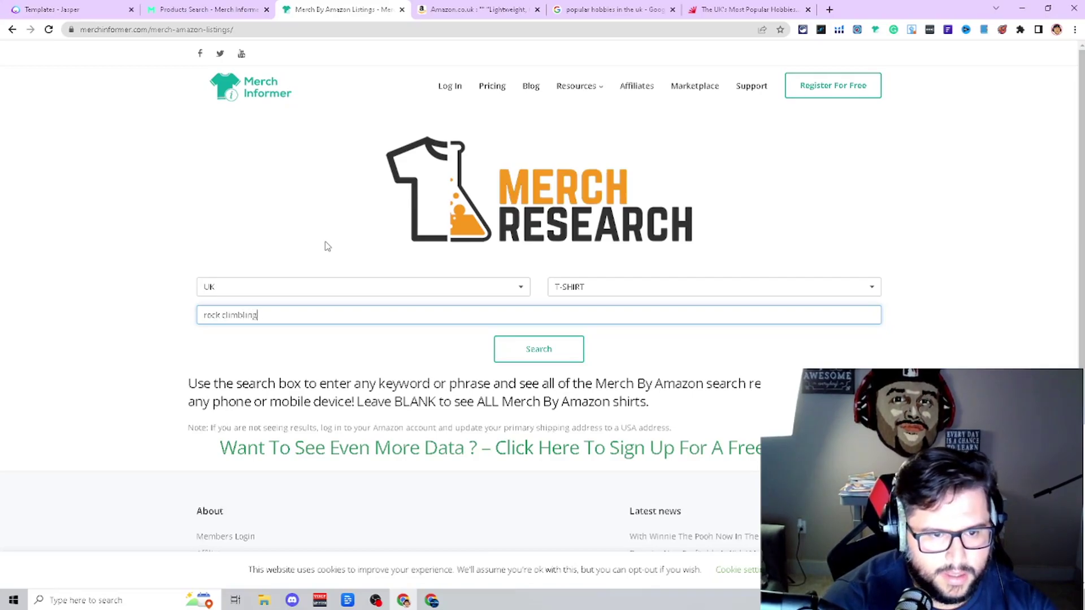
{"action": "type", "text": "limbling"}
{"action": "right_click", "coordinate": [237, 316]}
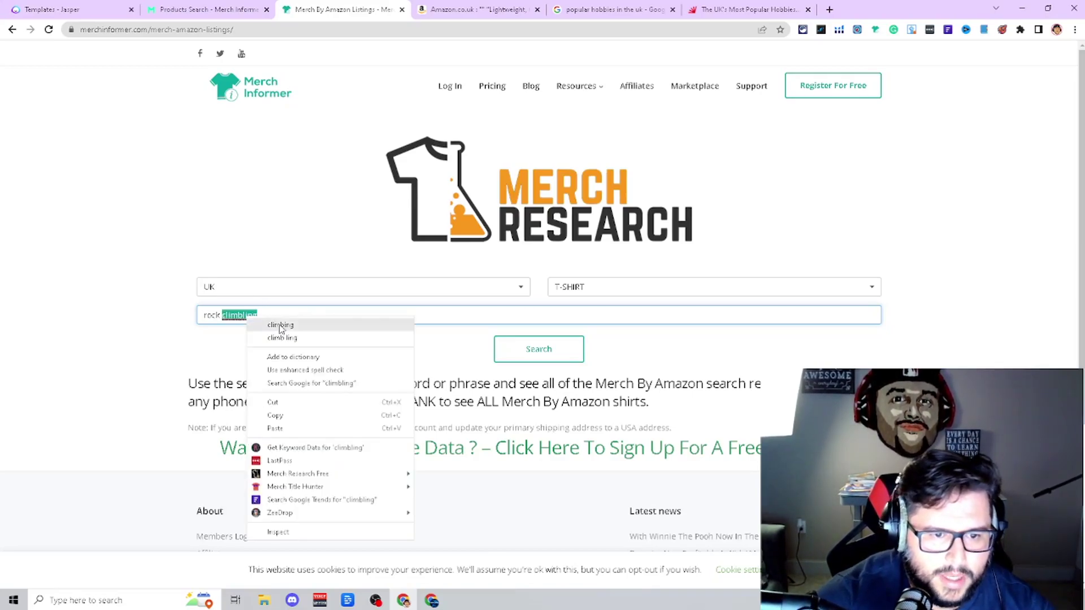
{"action": "left_click", "coordinate": [284, 324]}
- Run the rock climbing UK T-shirt search on Amazon and skim the first results
{"action": "left_click", "coordinate": [564, 365]}
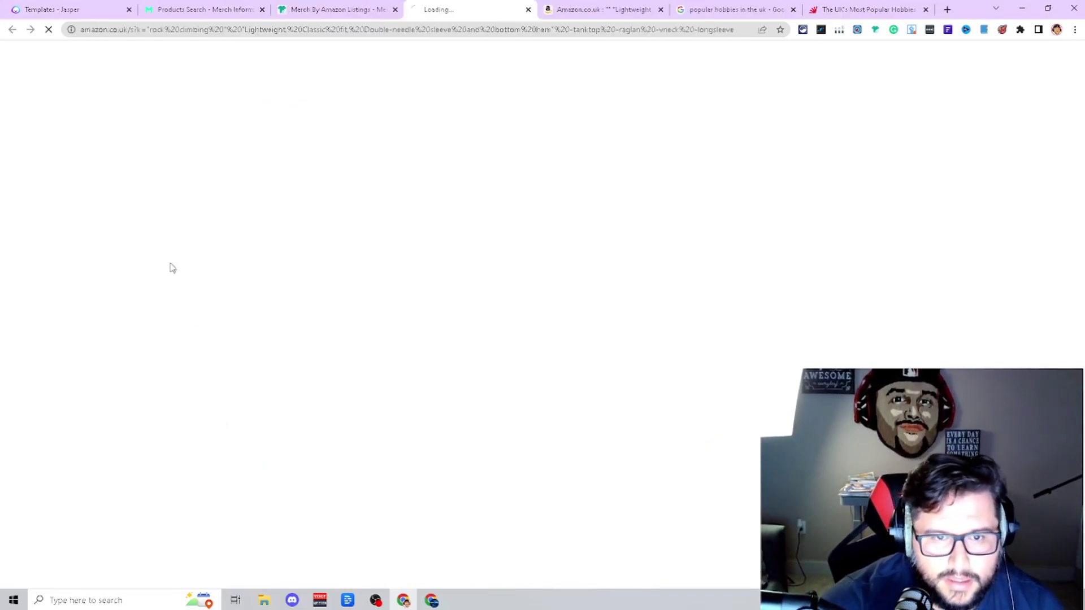
{"action": "scroll", "coordinate": [258, 227], "scroll_direction": "down", "scroll_amount": 8}
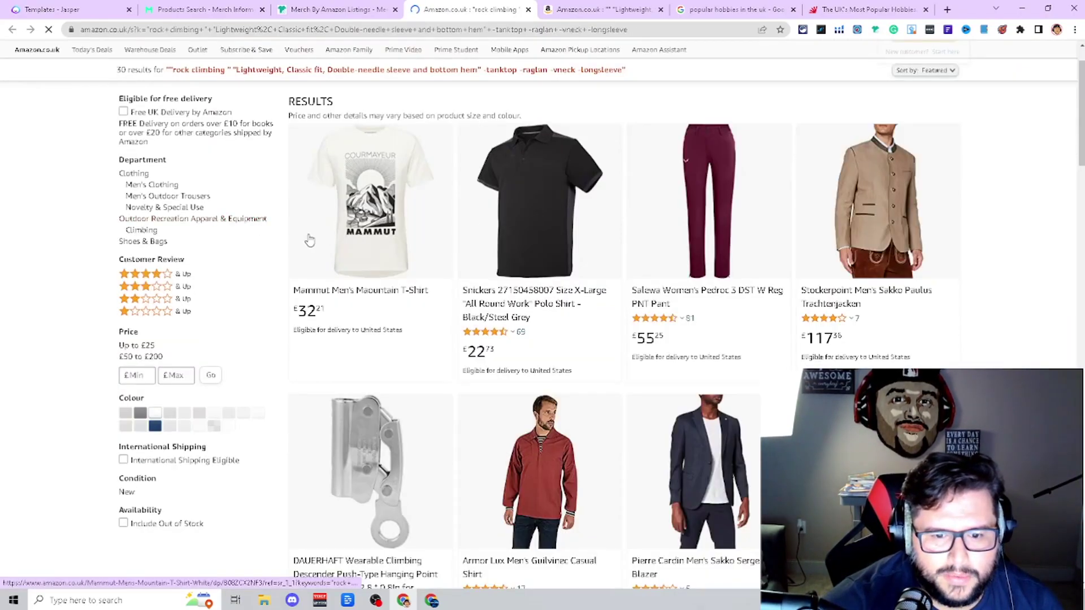
{"action": "scroll", "coordinate": [296, 345], "scroll_direction": "down", "scroll_amount": 15}
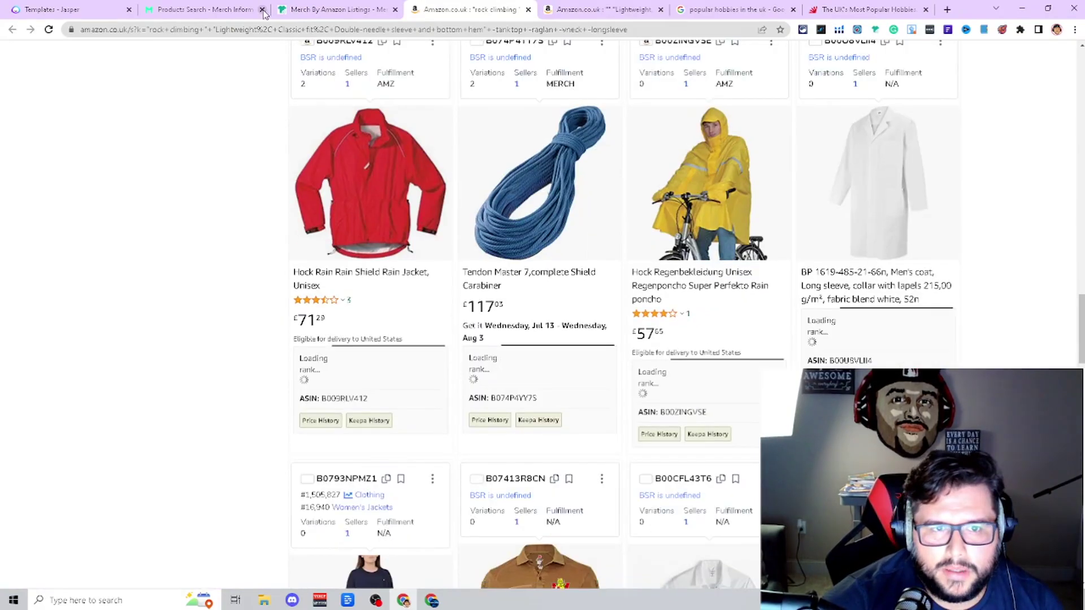
- Go to the all-UK T-shirts Amazon results and review sort options, keeping Featured order
{"action": "key", "text": "ctrl+shift+Tab"}
{"action": "left_click", "coordinate": [598, 10]}
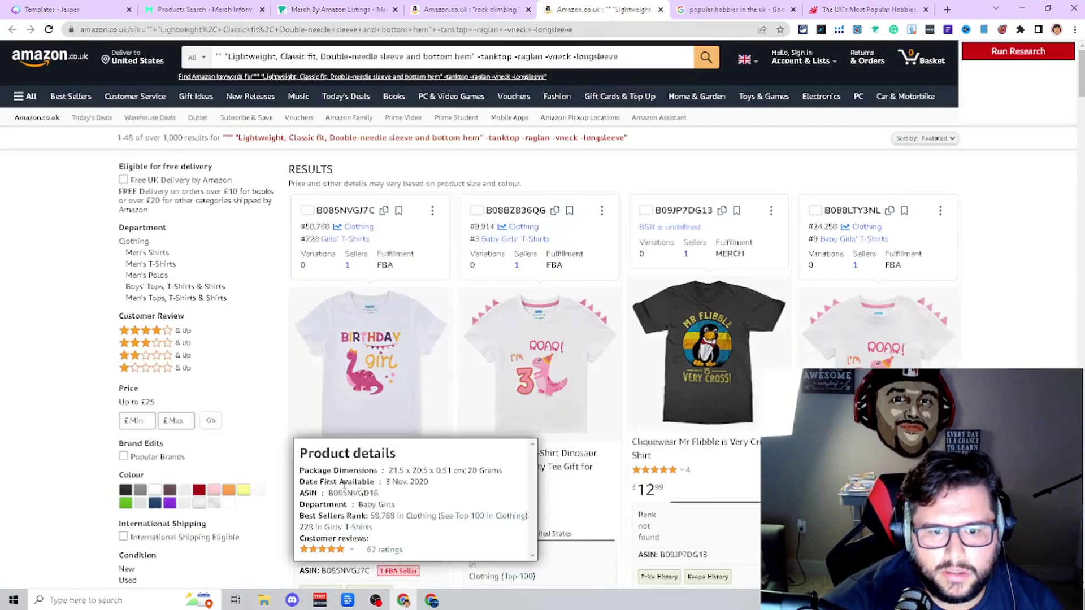
{"action": "scroll", "coordinate": [543, 305], "scroll_direction": "down", "scroll_amount": 5}
{"action": "scroll", "coordinate": [325, 229], "scroll_direction": "down", "scroll_amount": 15}
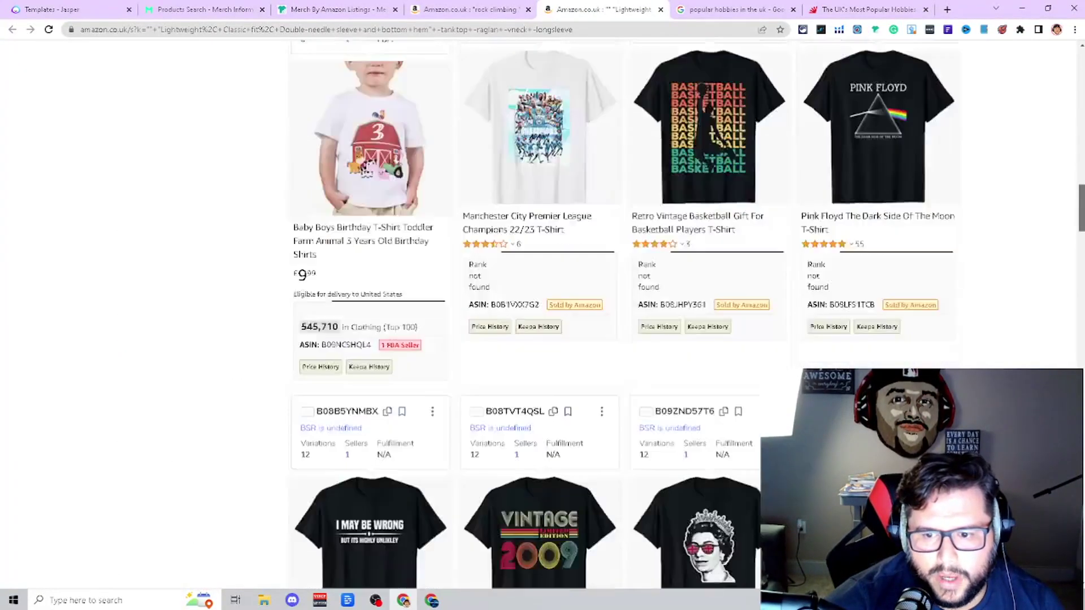
{"action": "scroll", "coordinate": [325, 229], "scroll_direction": "up", "scroll_amount": 1}
{"action": "mouse_move", "coordinate": [325, 229]}
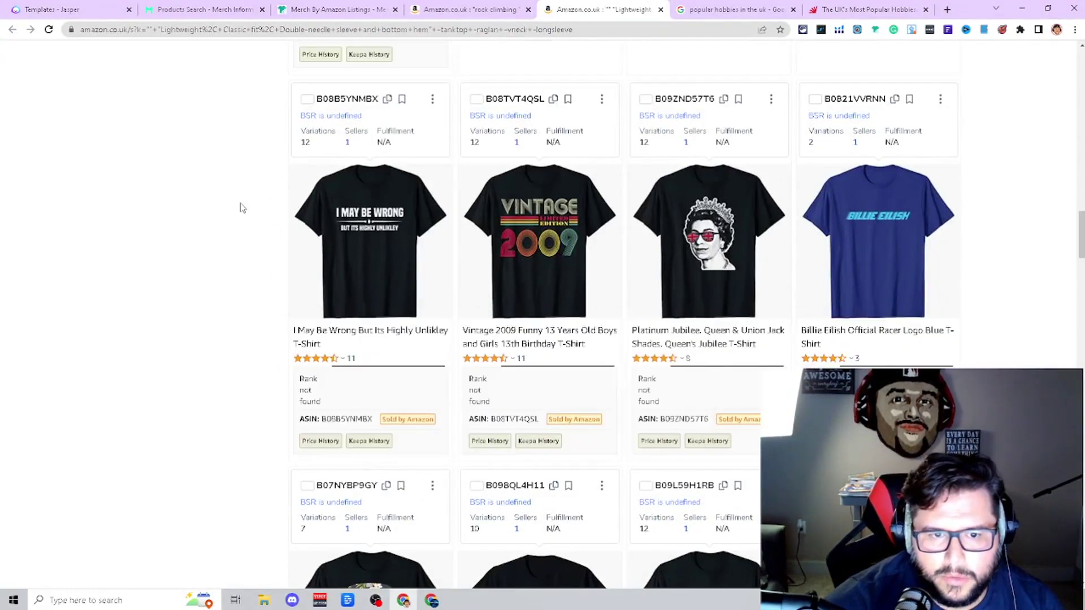
{"action": "left_click_drag", "start_coordinate": [1079, 231], "coordinate": [1080, 53]}
{"action": "left_click", "coordinate": [955, 139]}
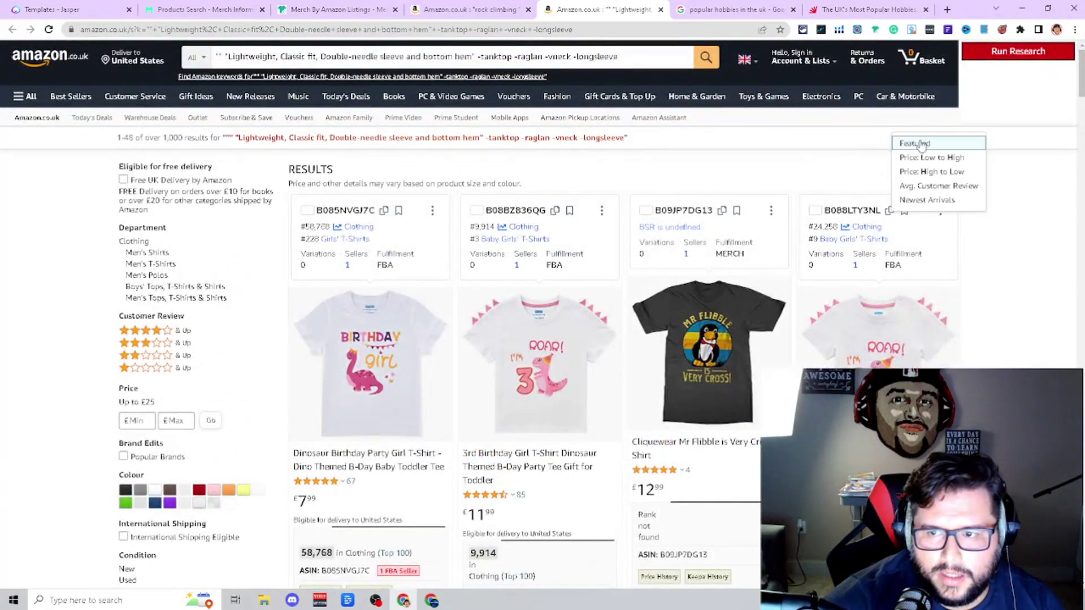
{"action": "left_click", "coordinate": [1009, 182]}
- Scroll through the all-UK T-shirt results, checking each listing's star rating and sales rank
{"action": "left_click_drag", "start_coordinate": [1079, 74], "coordinate": [1077, 224]}
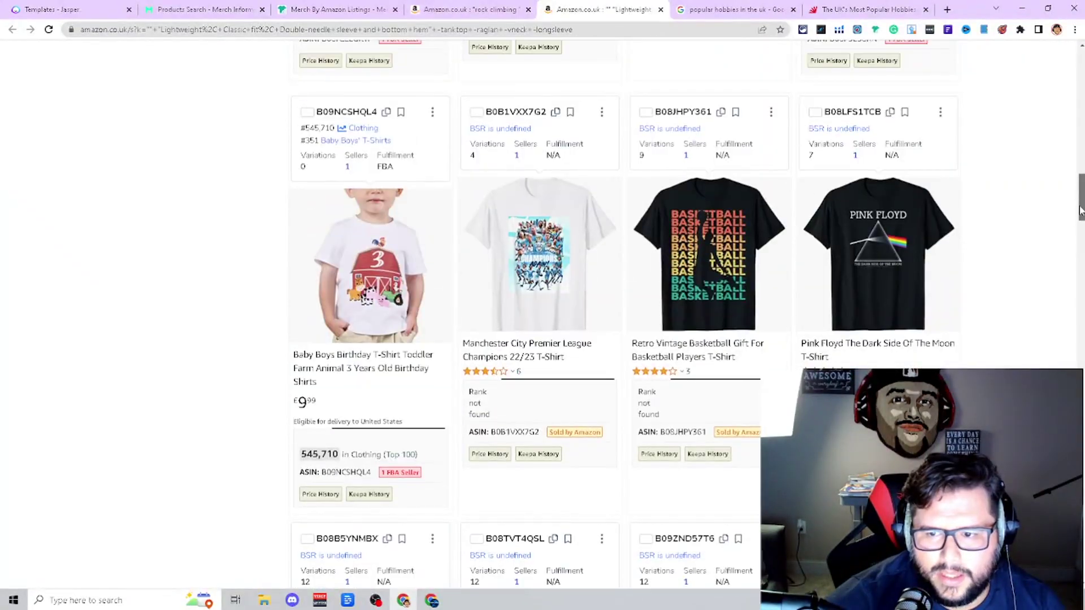
{"action": "scroll", "coordinate": [622, 311], "scroll_direction": "down", "scroll_amount": 2}
{"action": "scroll", "coordinate": [1078, 243], "scroll_direction": "down", "scroll_amount": 3}
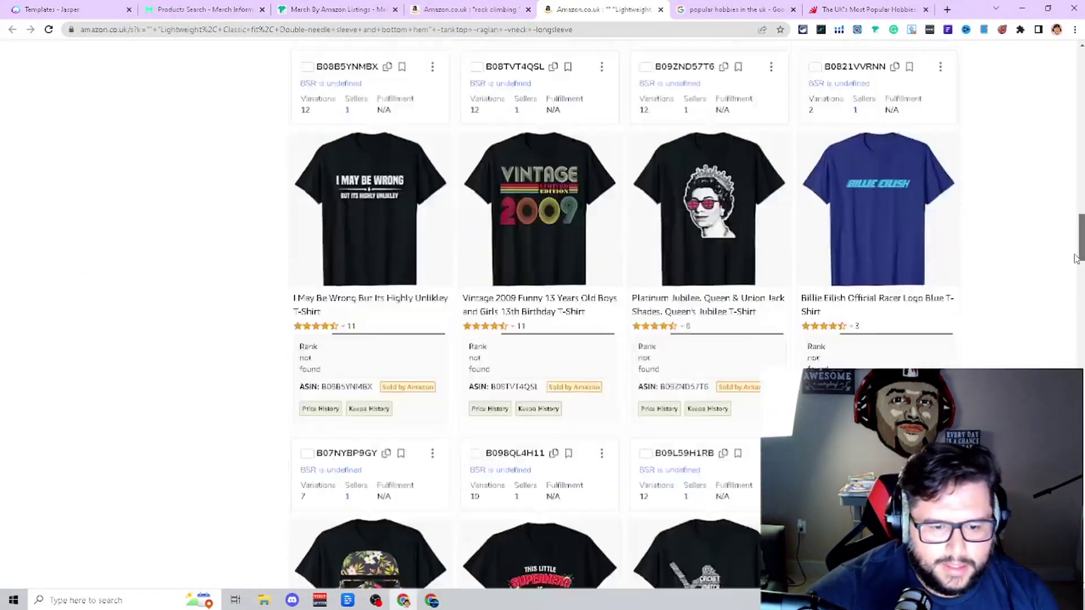
{"action": "scroll", "coordinate": [1078, 243], "scroll_direction": "down", "scroll_amount": 7}
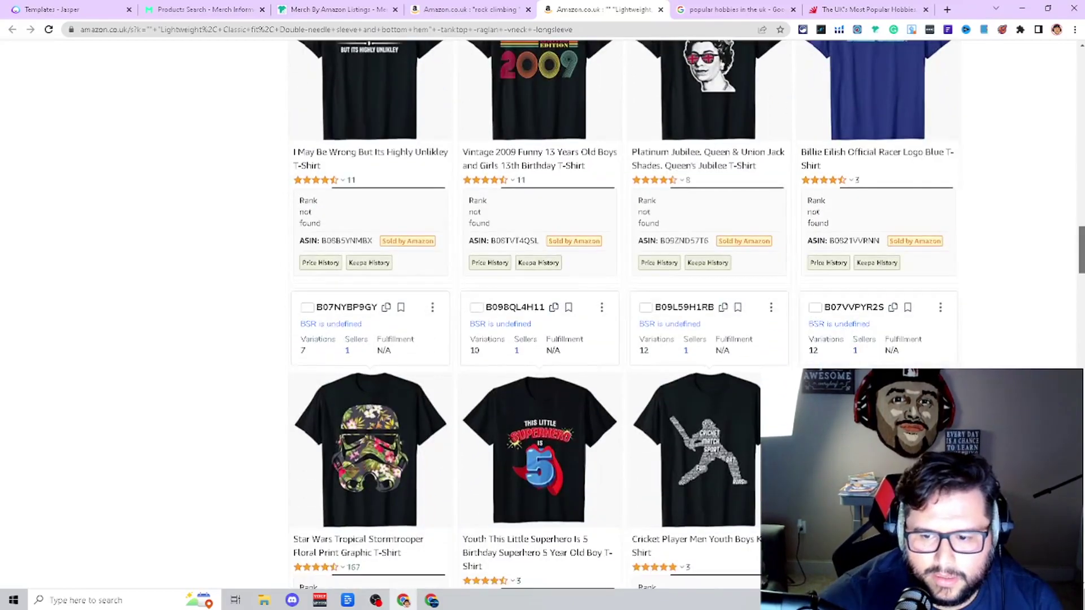
{"action": "scroll", "coordinate": [622, 311], "scroll_direction": "down", "scroll_amount": 1}
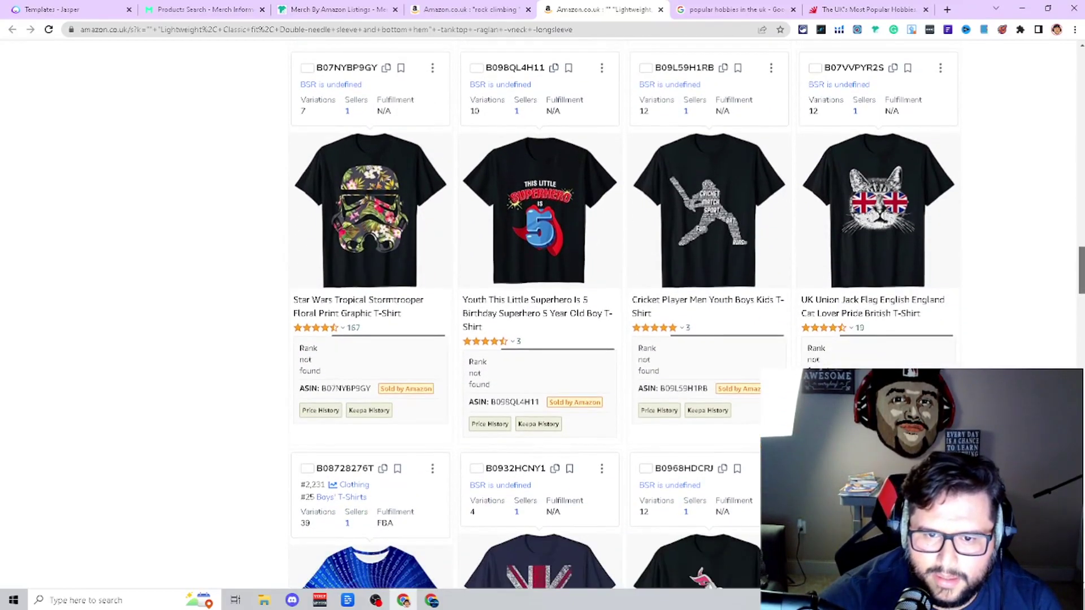
{"action": "scroll", "coordinate": [621, 311], "scroll_direction": "down", "scroll_amount": 9}
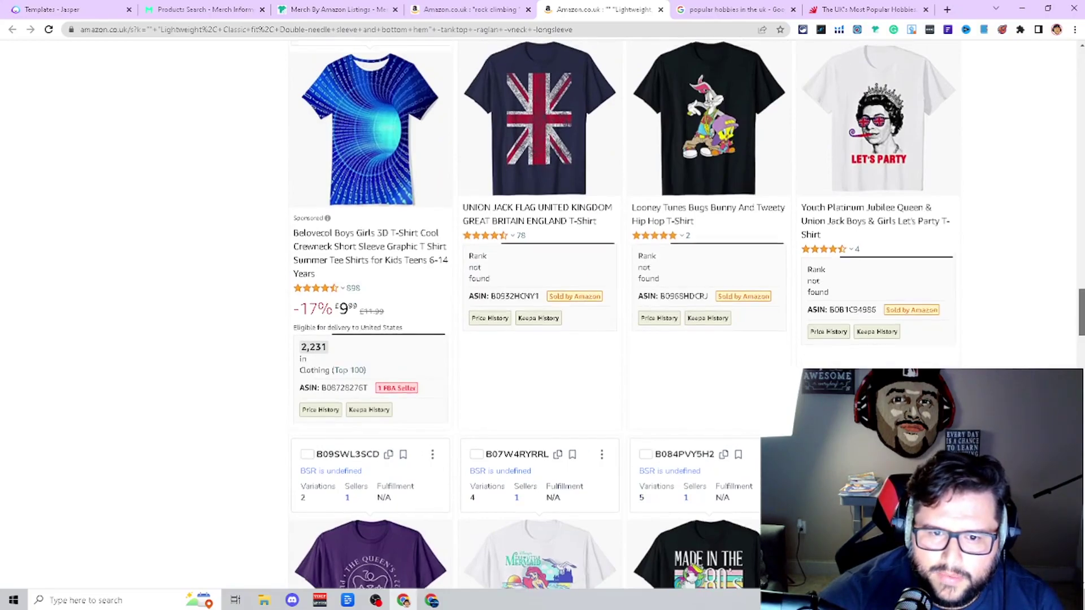
{"action": "scroll", "coordinate": [567, 337], "scroll_direction": "up", "scroll_amount": 2}
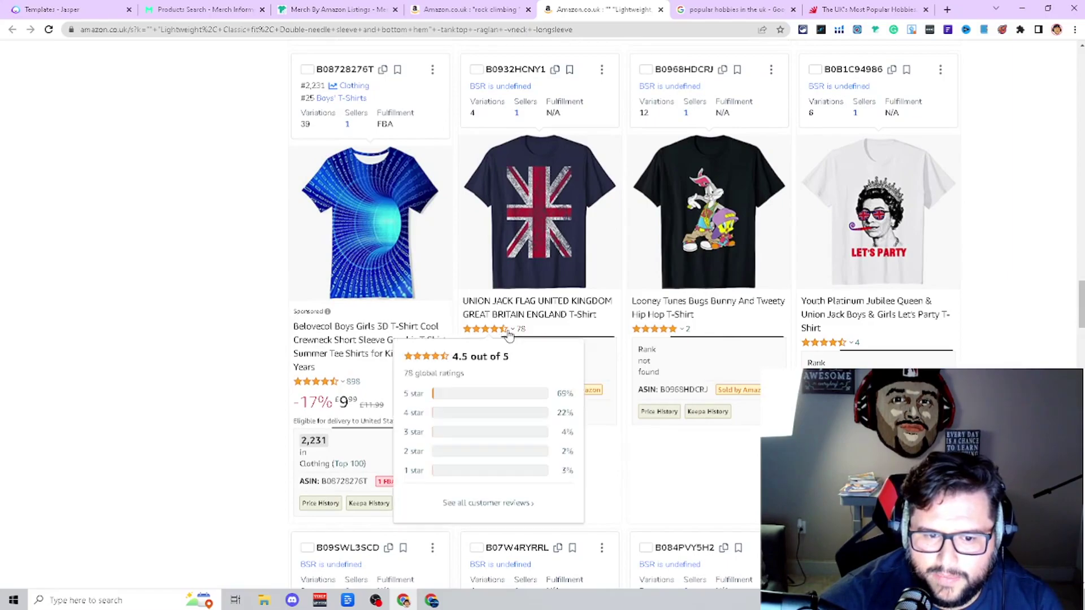
{"action": "scroll", "coordinate": [525, 338], "scroll_direction": "down", "scroll_amount": 5}
{"action": "scroll", "coordinate": [540, 316], "scroll_direction": "down", "scroll_amount": 2}
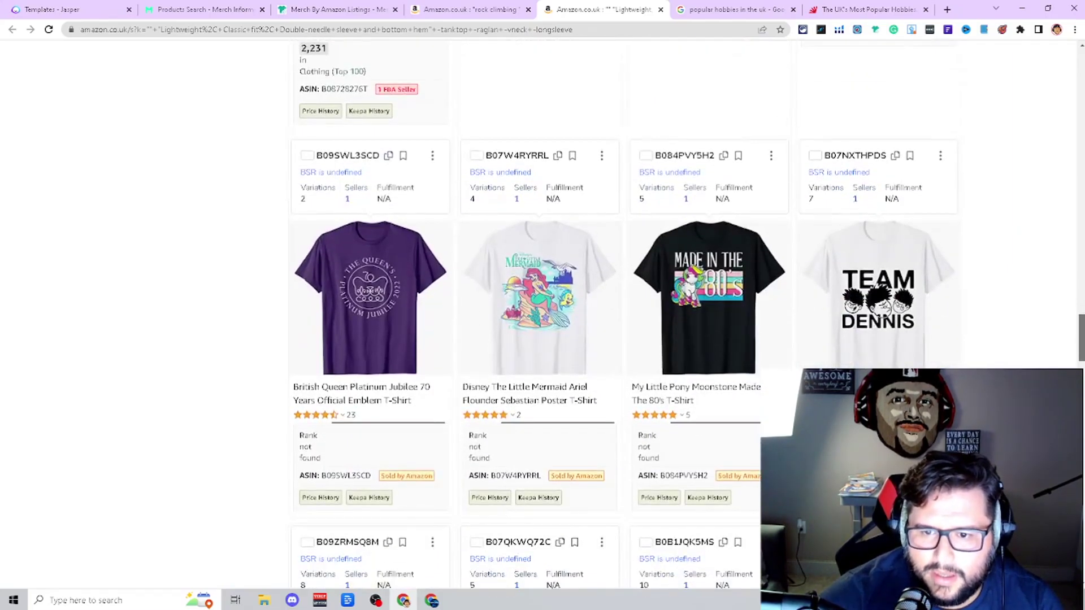
{"action": "scroll", "coordinate": [887, 308], "scroll_direction": "up", "scroll_amount": 2}
{"action": "scroll", "coordinate": [888, 308], "scroll_direction": "down", "scroll_amount": 3}
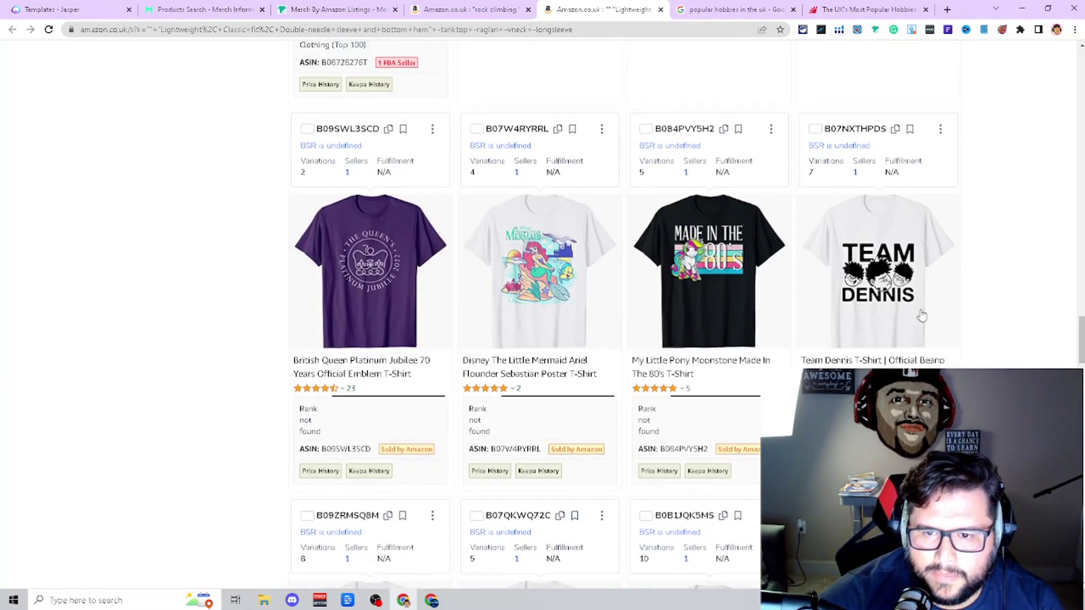
{"action": "mouse_move", "coordinate": [727, 249]}
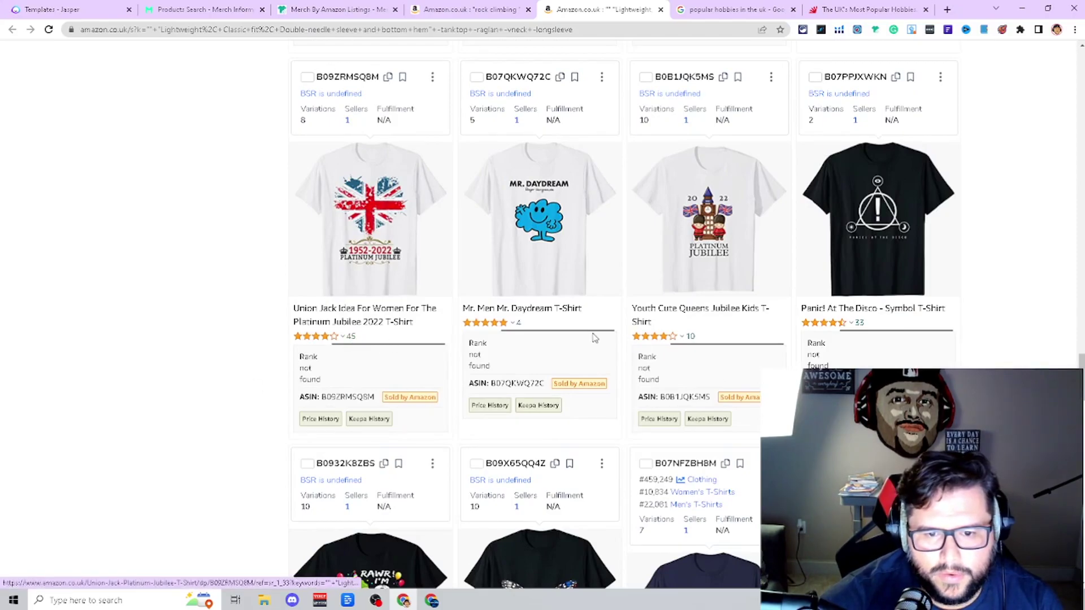
- Scroll down past the Manchester City, Retro Basketball and Pink Floyd shirts, then back up
{"action": "scroll", "coordinate": [596, 338], "scroll_direction": "down", "scroll_amount": 5}
{"action": "scroll", "coordinate": [622, 316], "scroll_direction": "down", "scroll_amount": 12}
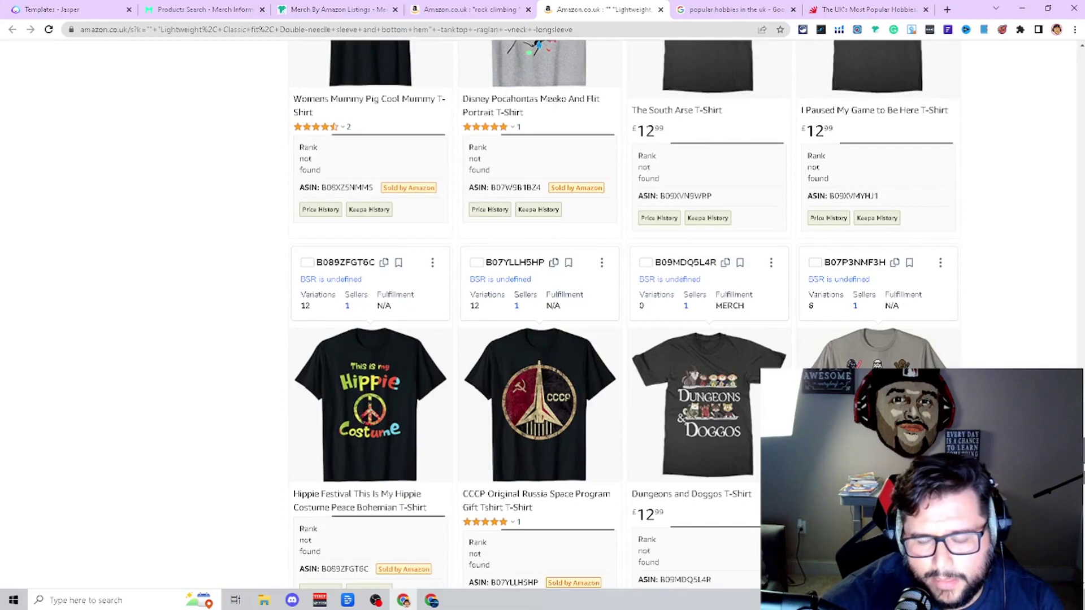
{"action": "scroll", "coordinate": [621, 317], "scroll_direction": "down", "scroll_amount": 2}
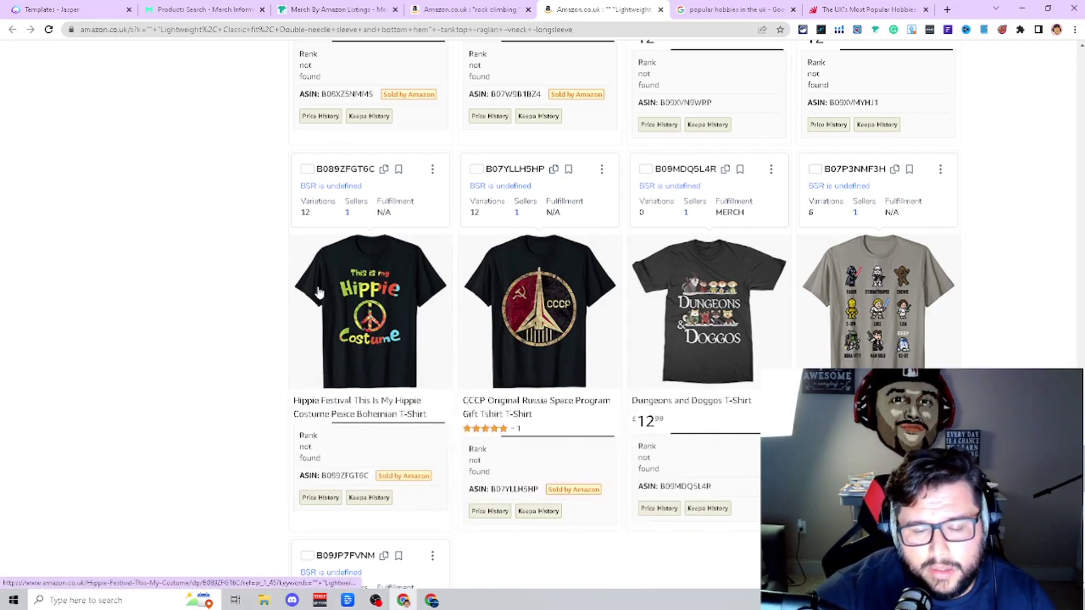
{"action": "scroll", "coordinate": [611, 396], "scroll_direction": "down", "scroll_amount": 9}
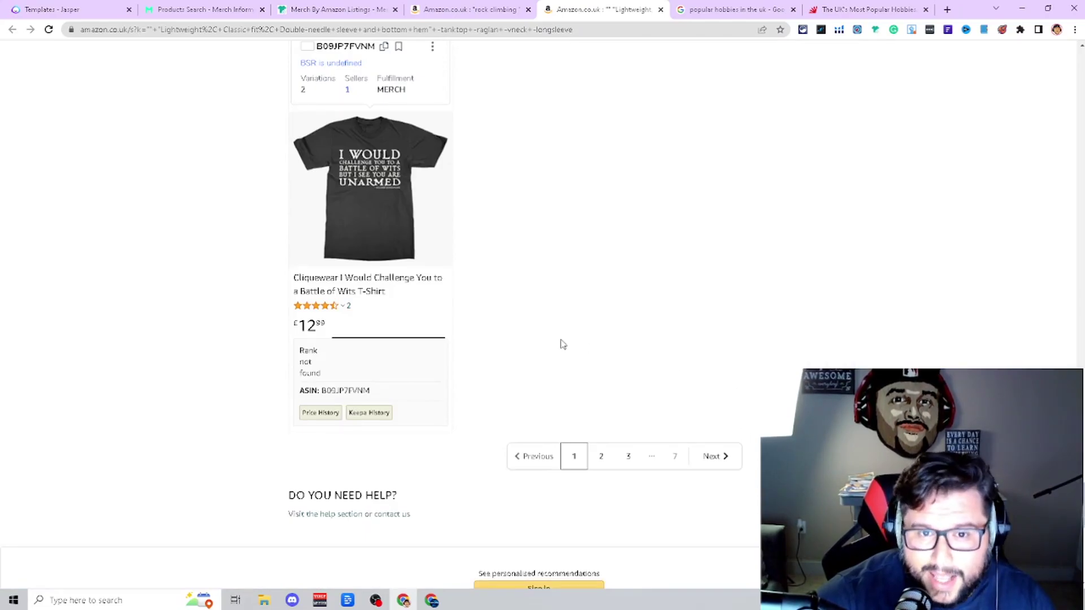
{"action": "scroll", "coordinate": [674, 310], "scroll_direction": "up", "scroll_amount": 14}
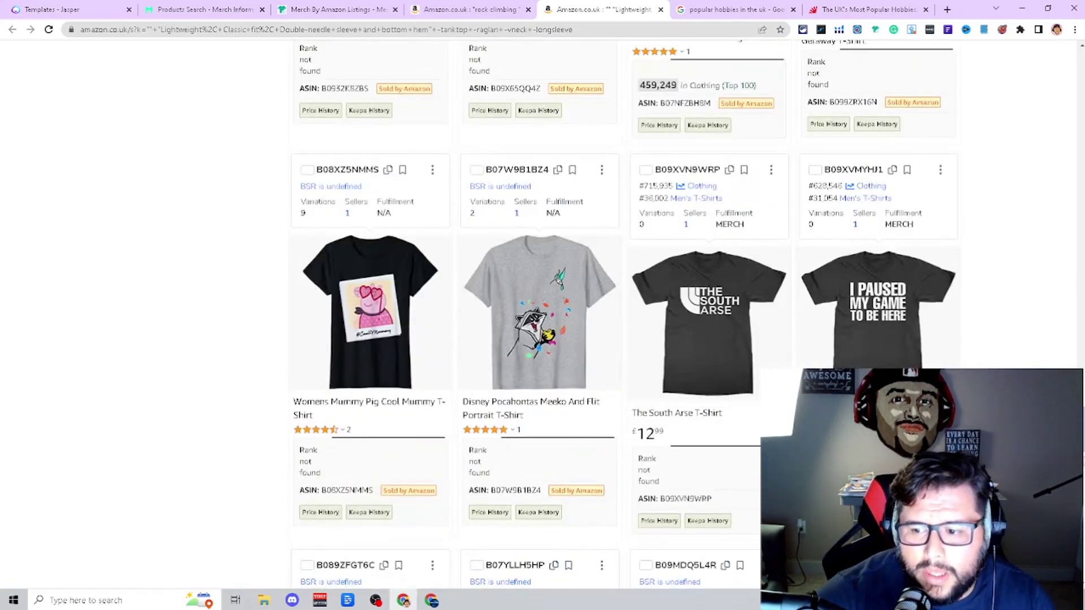
{"action": "scroll", "coordinate": [770, 317], "scroll_direction": "down", "scroll_amount": 5}
{"action": "scroll", "coordinate": [396, 226], "scroll_direction": "up", "scroll_amount": 9}
{"action": "scroll", "coordinate": [87, 129], "scroll_direction": "up", "scroll_amount": 12}
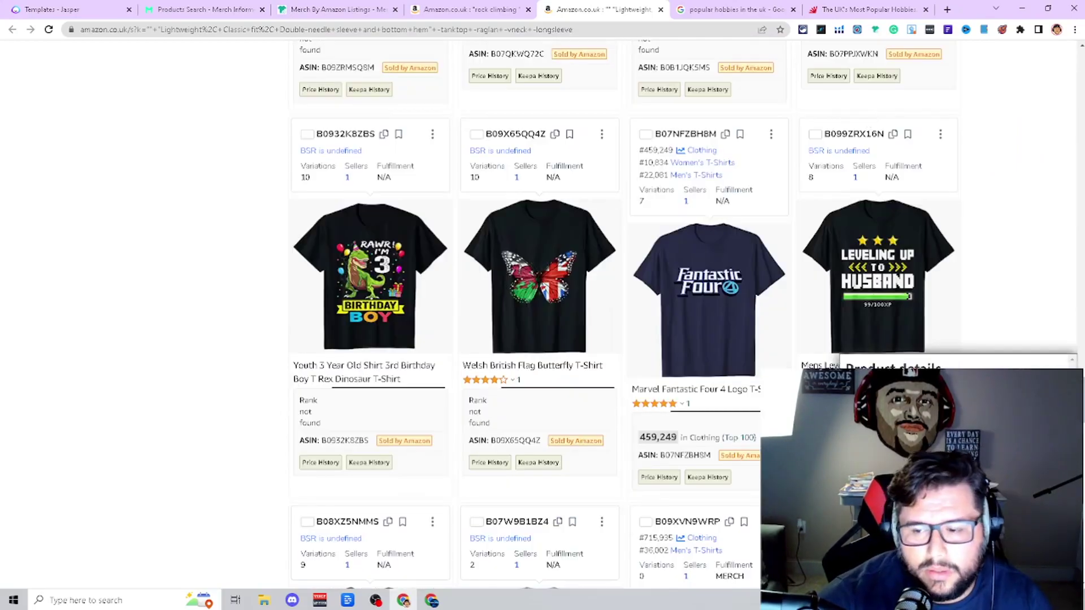
{"action": "scroll", "coordinate": [476, 195], "scroll_direction": "up", "scroll_amount": 1}
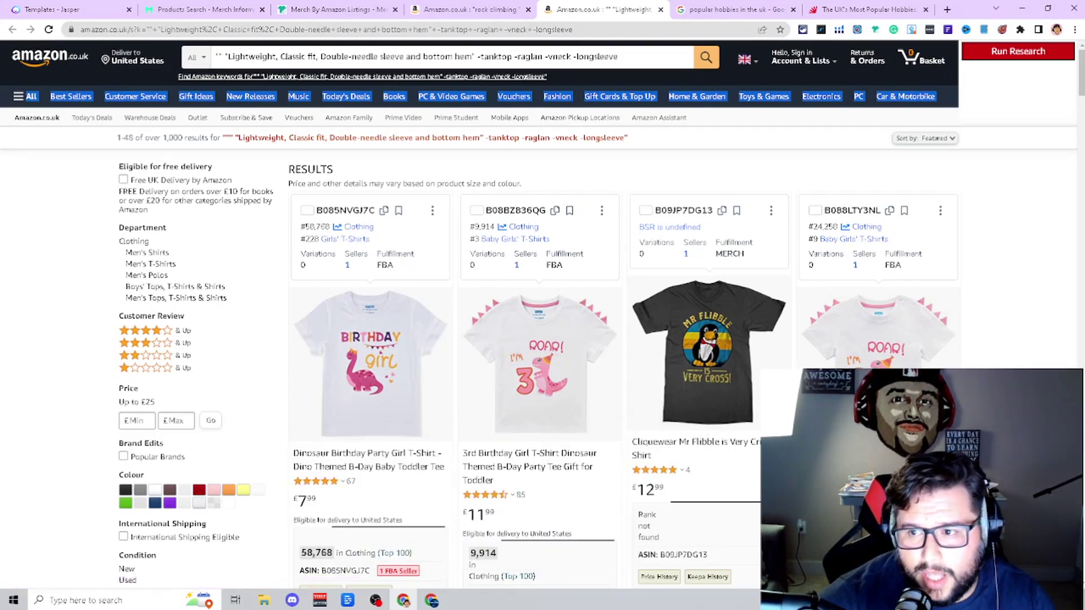
{"action": "scroll", "coordinate": [622, 340], "scroll_direction": "down", "scroll_amount": 15}
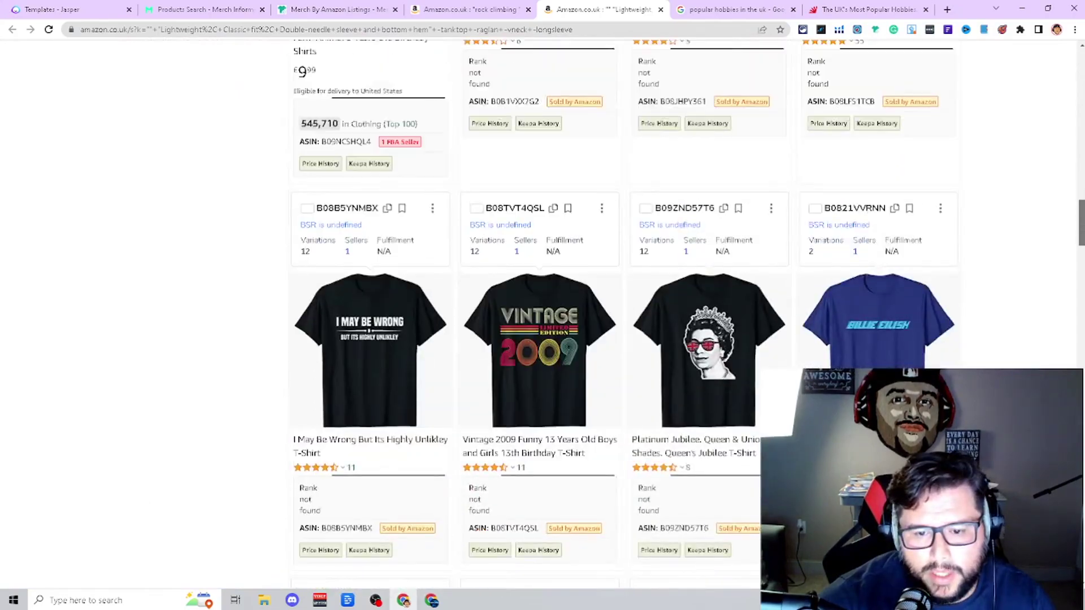
{"action": "scroll", "coordinate": [710, 257], "scroll_direction": "up", "scroll_amount": 5}
{"action": "mouse_move", "coordinate": [710, 257]}
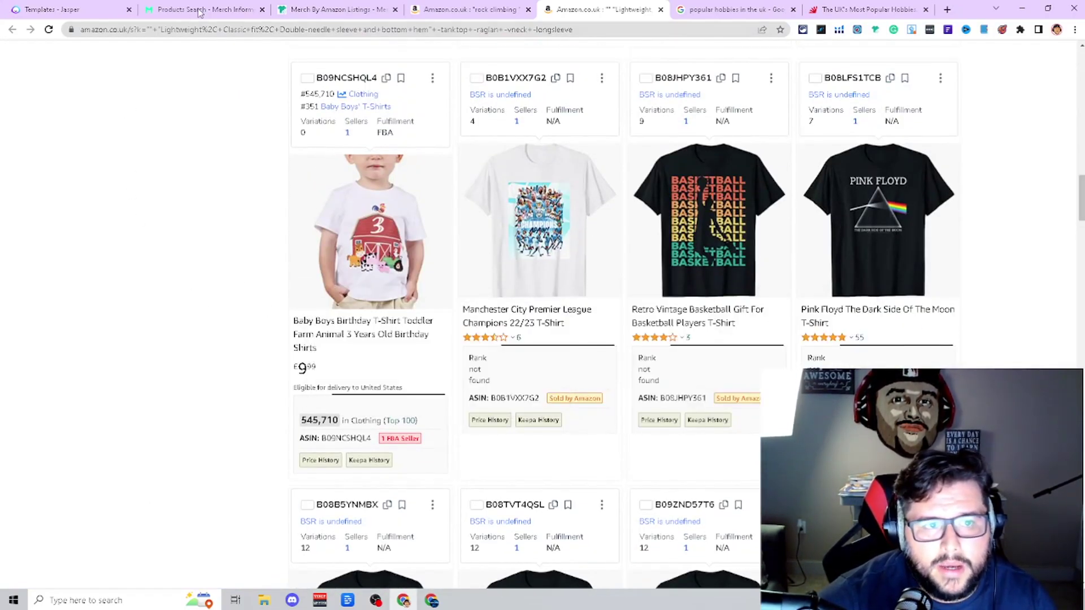
- Copy the 'rock climbing' keyword from the Merch Research page
{"action": "left_click", "coordinate": [464, 16]}
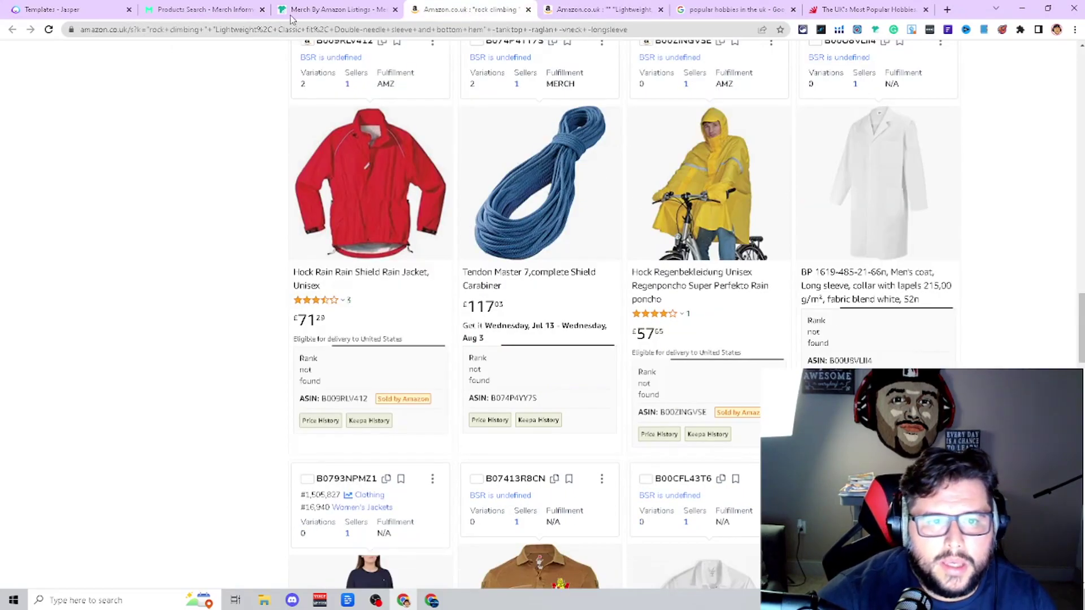
{"action": "left_click", "coordinate": [292, 16]}
{"action": "triple_click", "coordinate": [255, 321]}
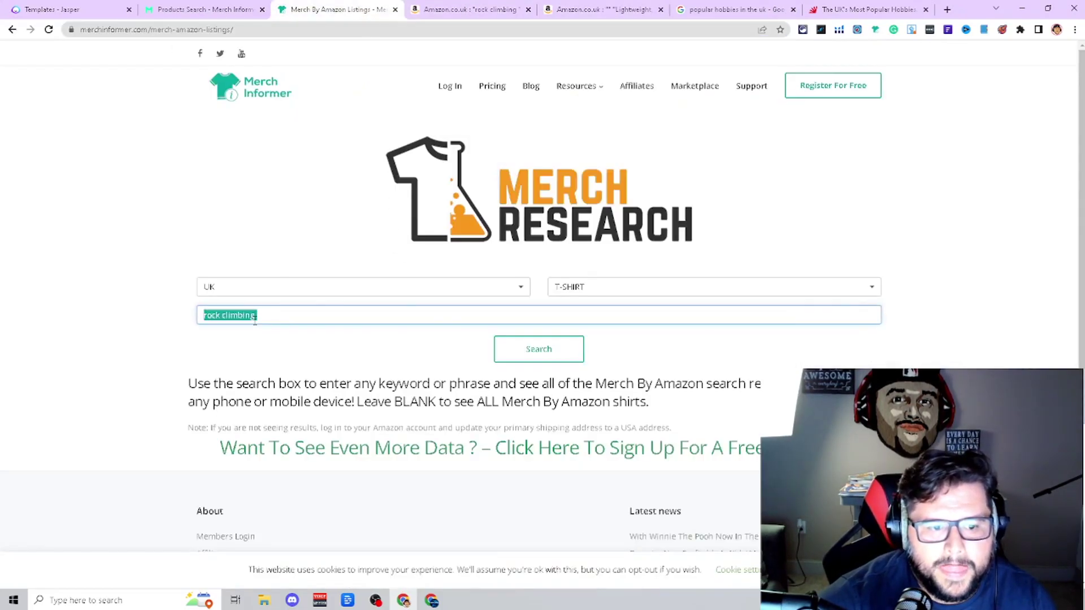
{"action": "right_click", "coordinate": [256, 319]}
{"action": "left_click", "coordinate": [286, 356]}
- Paste 'rock climbing' into Products Search Keywords, confirm UK marketplace and Shirts category, and search
{"action": "left_click", "coordinate": [247, 5]}
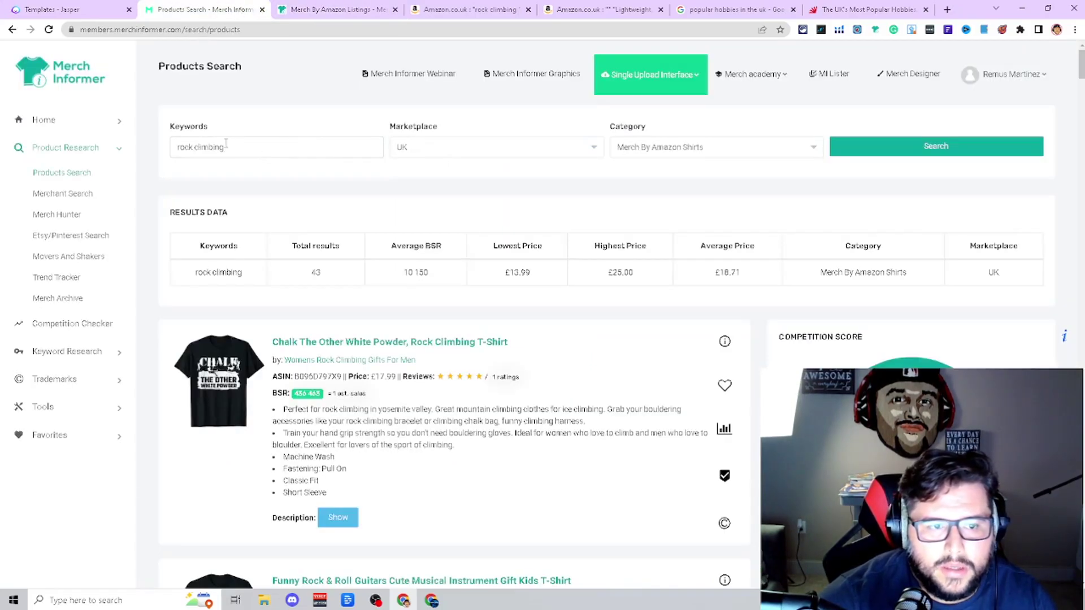
{"action": "left_click", "coordinate": [60, 174]}
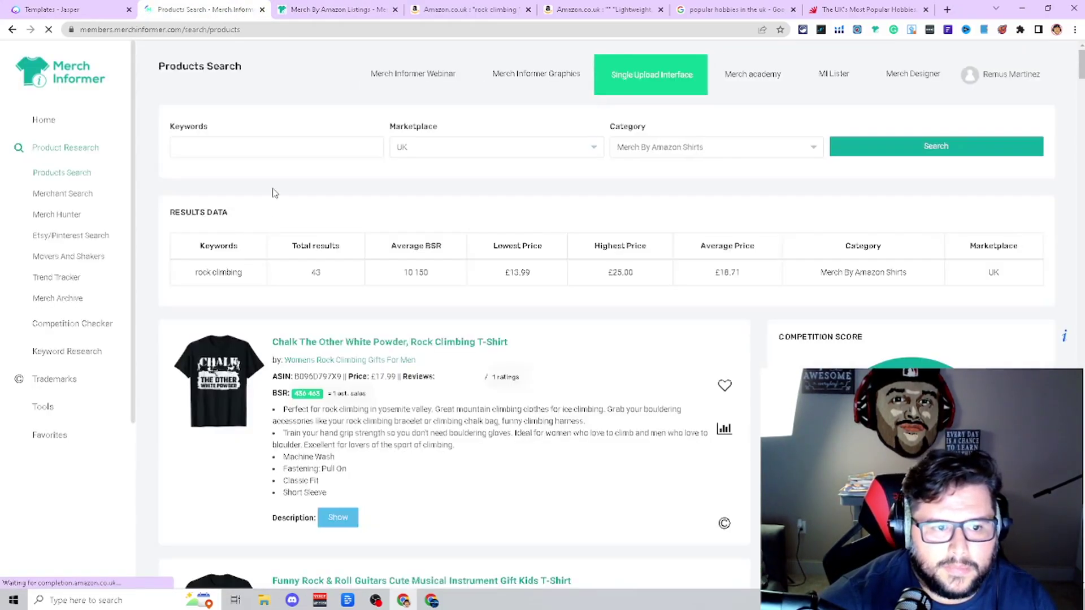
{"action": "right_click", "coordinate": [234, 144]}
{"action": "left_click", "coordinate": [266, 228]}
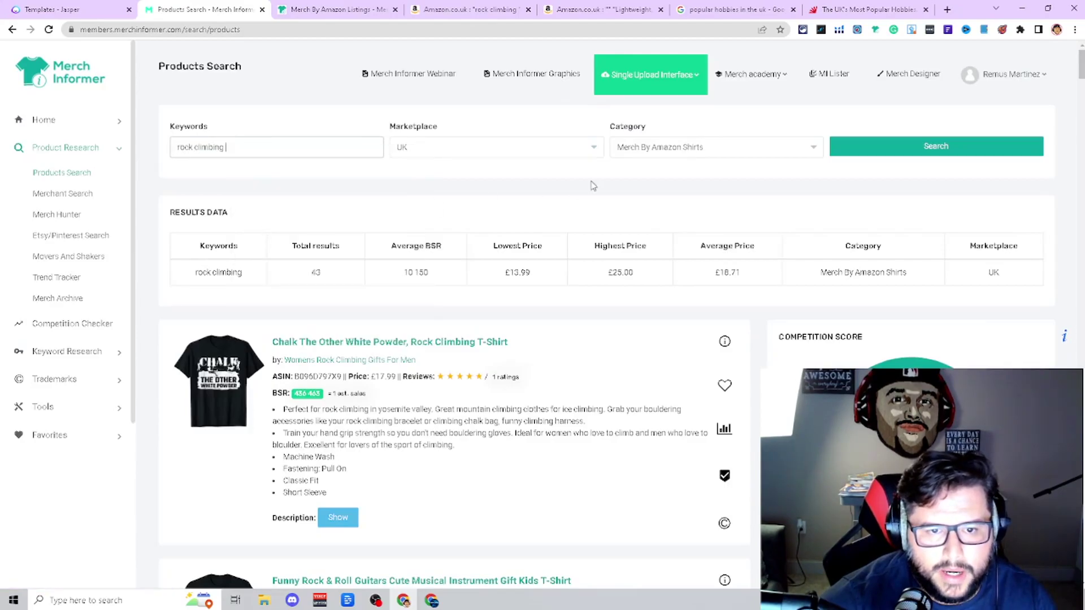
{"action": "left_click", "coordinate": [519, 163]}
{"action": "left_click", "coordinate": [700, 151]}
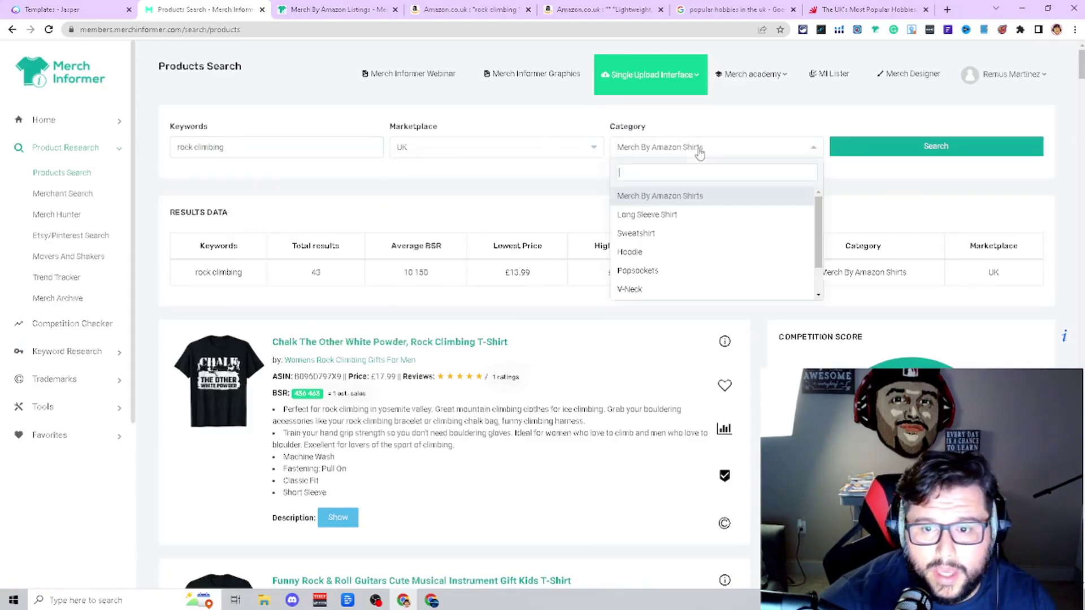
{"action": "left_click", "coordinate": [930, 147]}
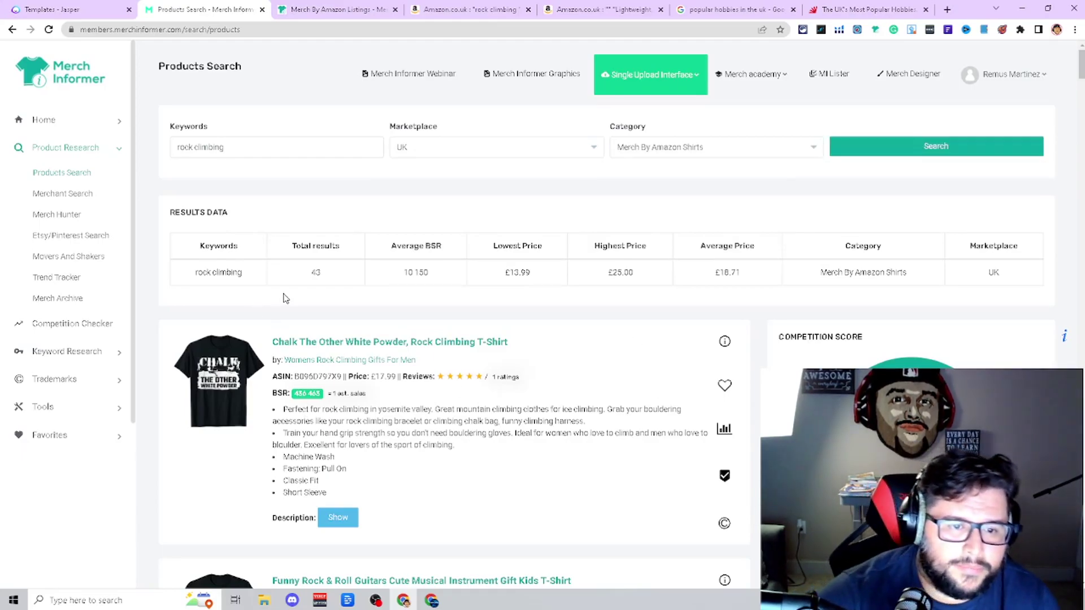
- Skim the 43 results and open the Chalk The Other White Powder shirt on Amazon
{"action": "scroll", "coordinate": [351, 354], "scroll_direction": "down", "scroll_amount": 2}
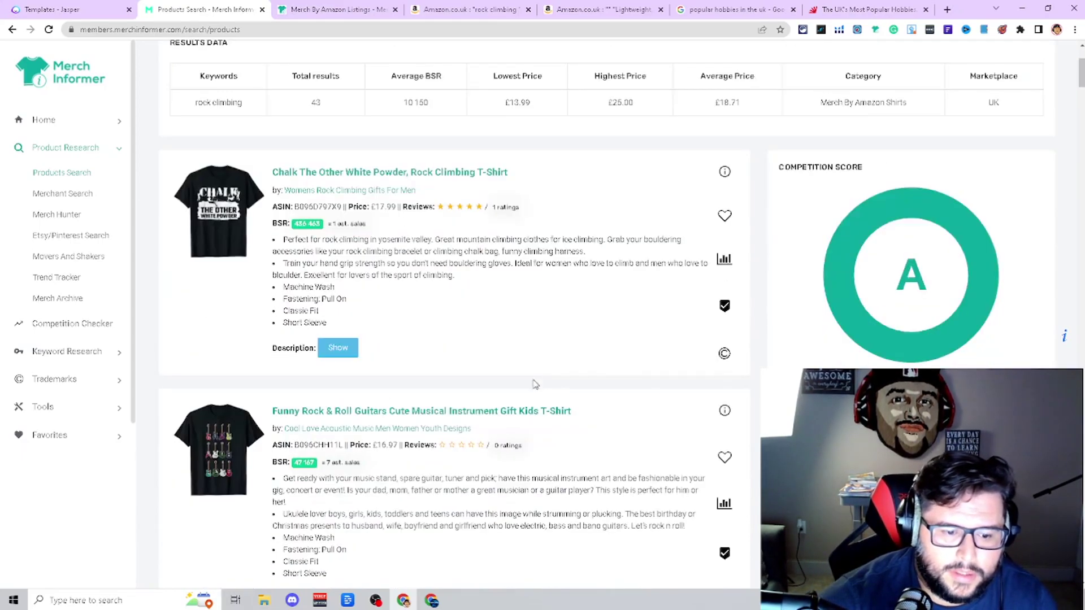
{"action": "scroll", "coordinate": [537, 384], "scroll_direction": "up", "scroll_amount": 2}
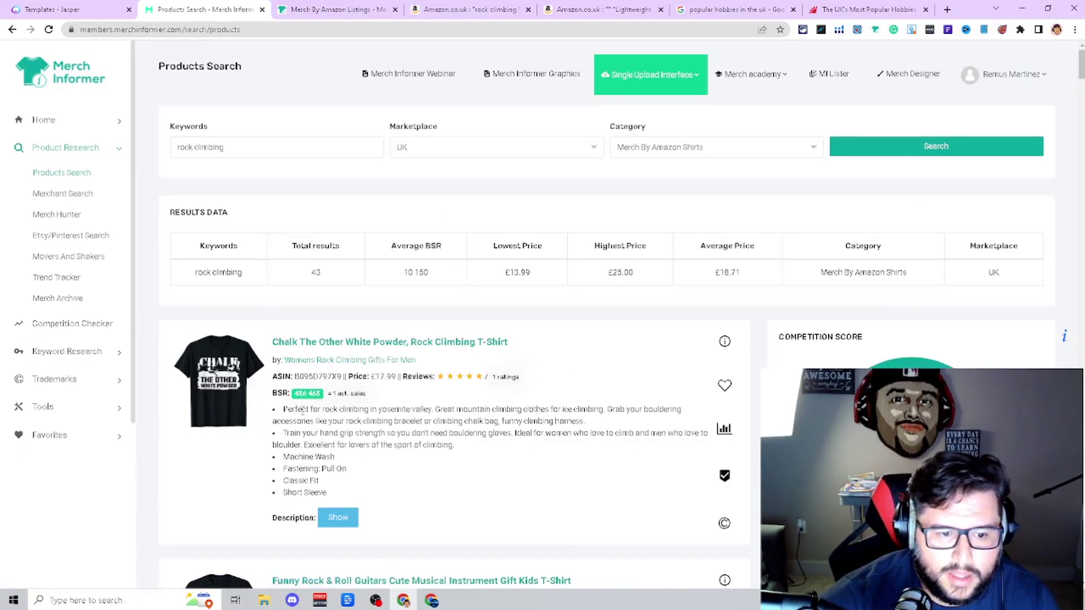
{"action": "left_click", "coordinate": [456, 346]}
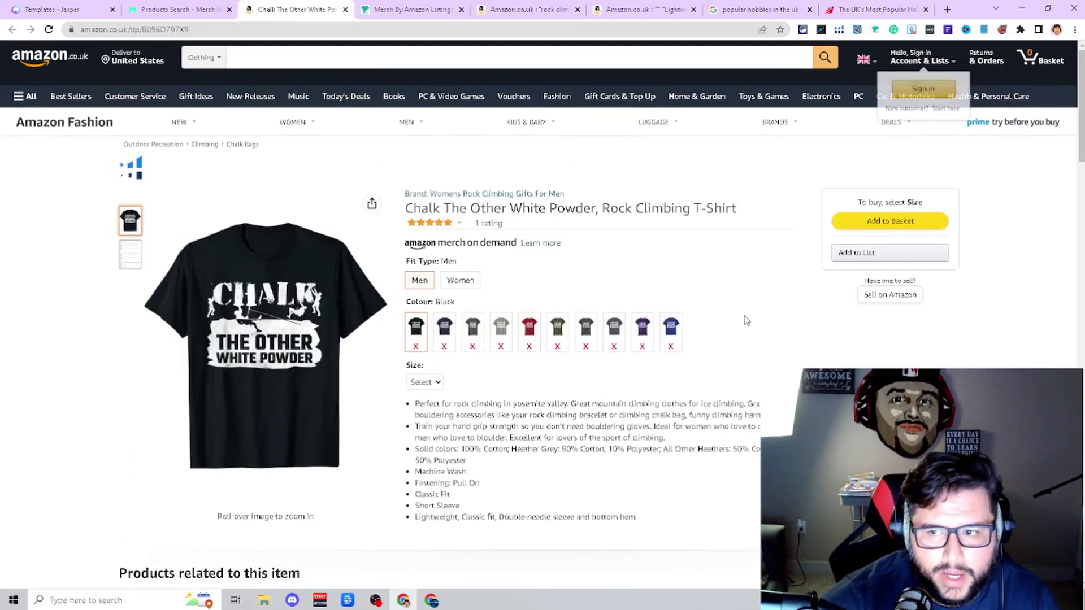
- View the Chalk The Other White Powder shirt's All Time sales rank and price history
{"action": "scroll", "coordinate": [744, 317], "scroll_direction": "down", "scroll_amount": 8}
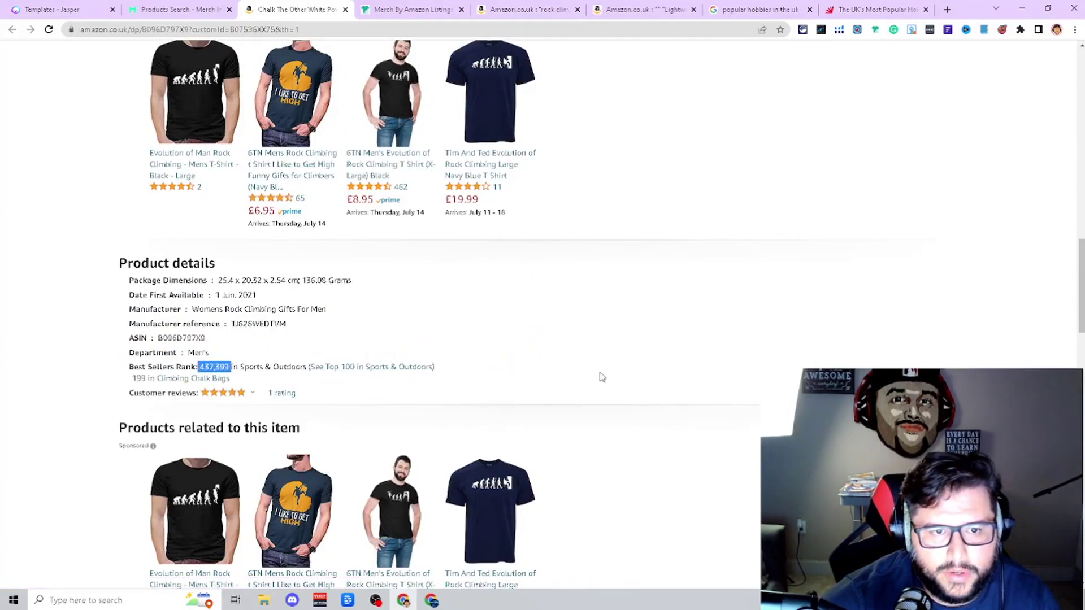
{"action": "scroll", "coordinate": [602, 377], "scroll_direction": "up", "scroll_amount": 12}
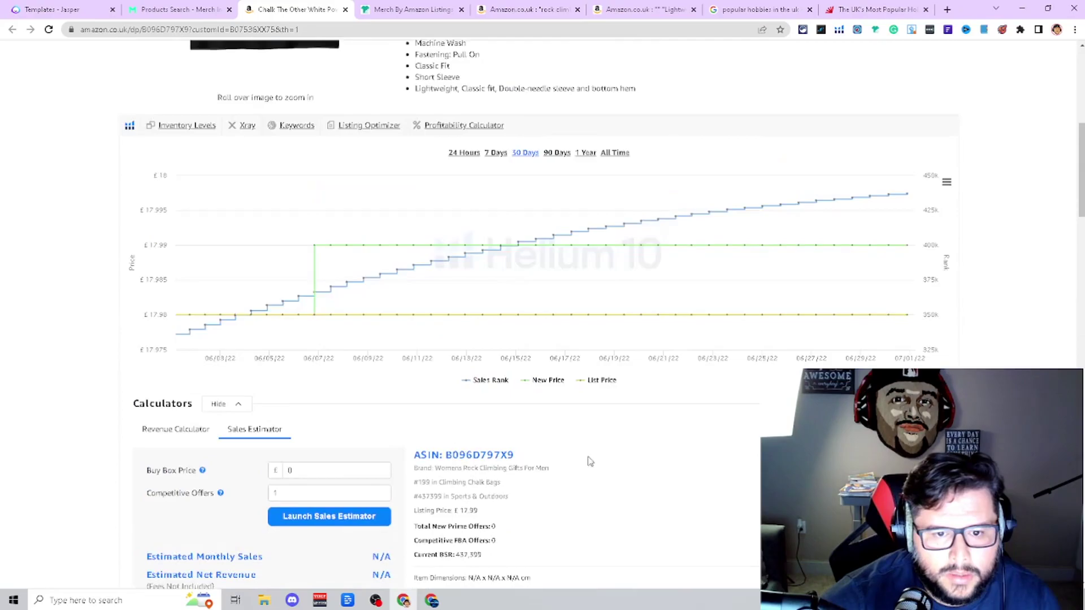
{"action": "scroll", "coordinate": [559, 455], "scroll_direction": "down", "scroll_amount": 7}
{"action": "scroll", "coordinate": [585, 377], "scroll_direction": "up", "scroll_amount": 1}
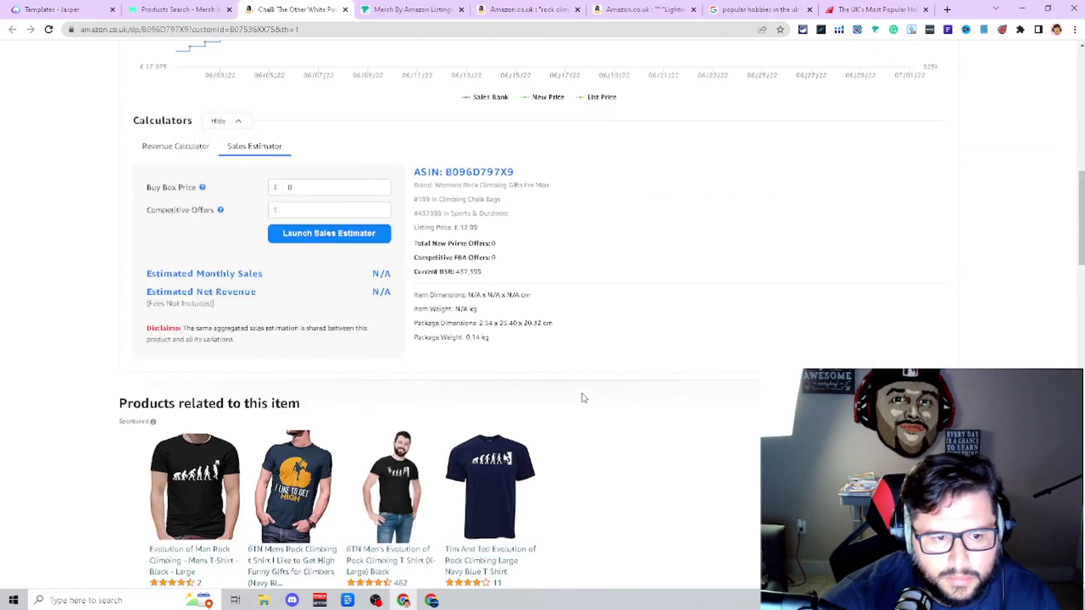
{"action": "scroll", "coordinate": [585, 377], "scroll_direction": "down", "scroll_amount": 2}
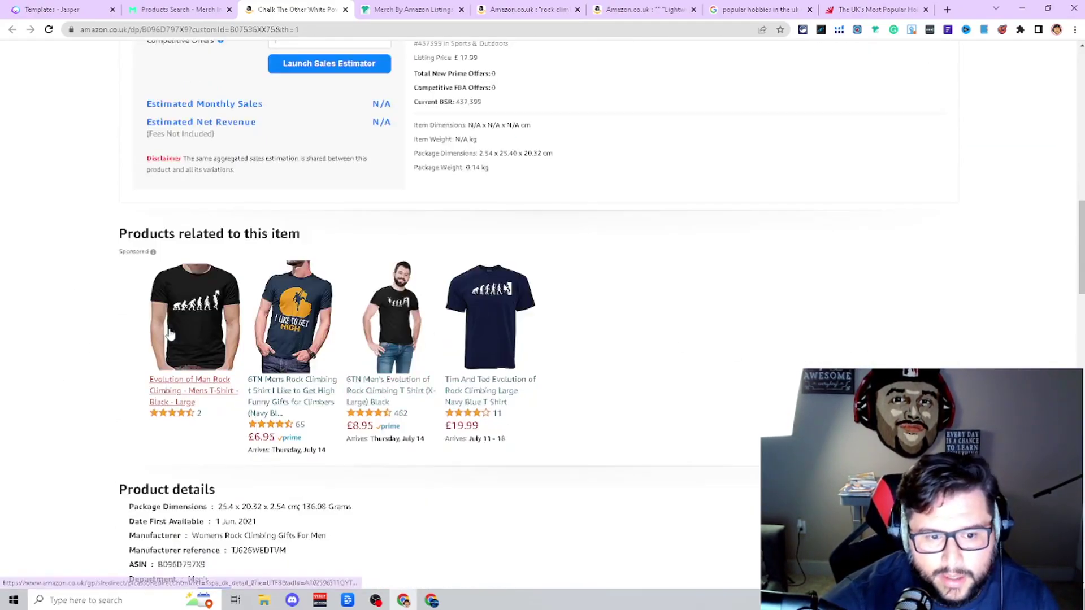
{"action": "scroll", "coordinate": [724, 367], "scroll_direction": "down", "scroll_amount": 10}
{"action": "scroll", "coordinate": [613, 399], "scroll_direction": "down", "scroll_amount": 4}
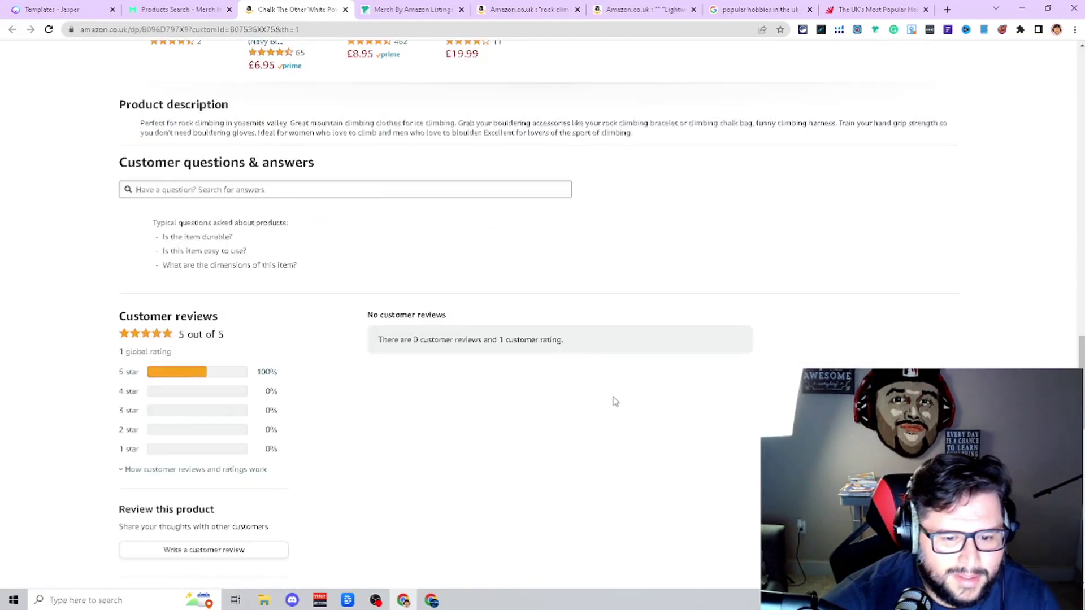
{"action": "scroll", "coordinate": [487, 375], "scroll_direction": "up", "scroll_amount": 20}
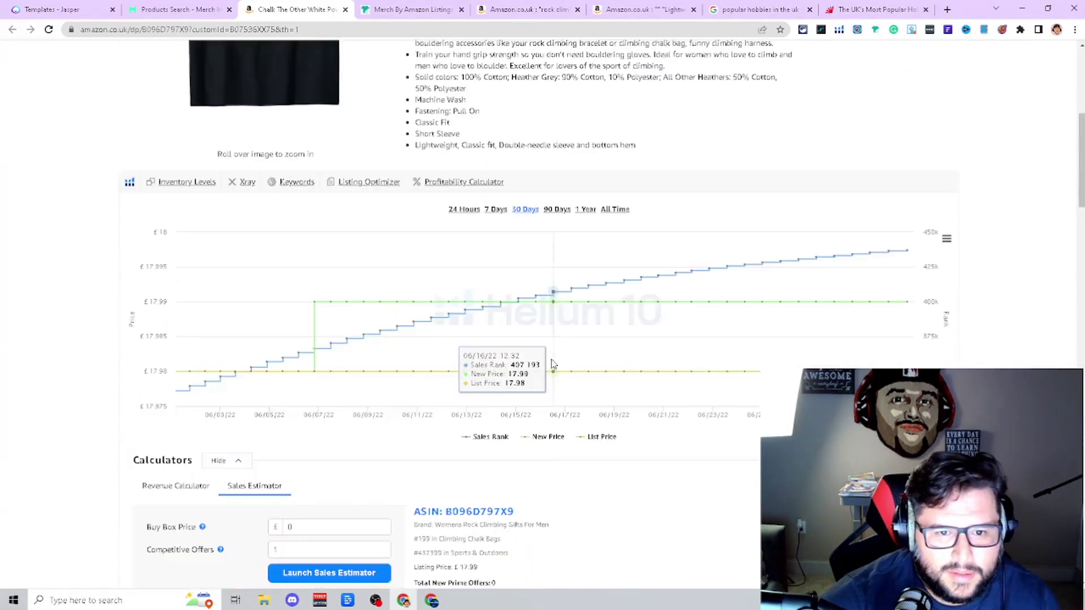
{"action": "left_click", "coordinate": [615, 209]}
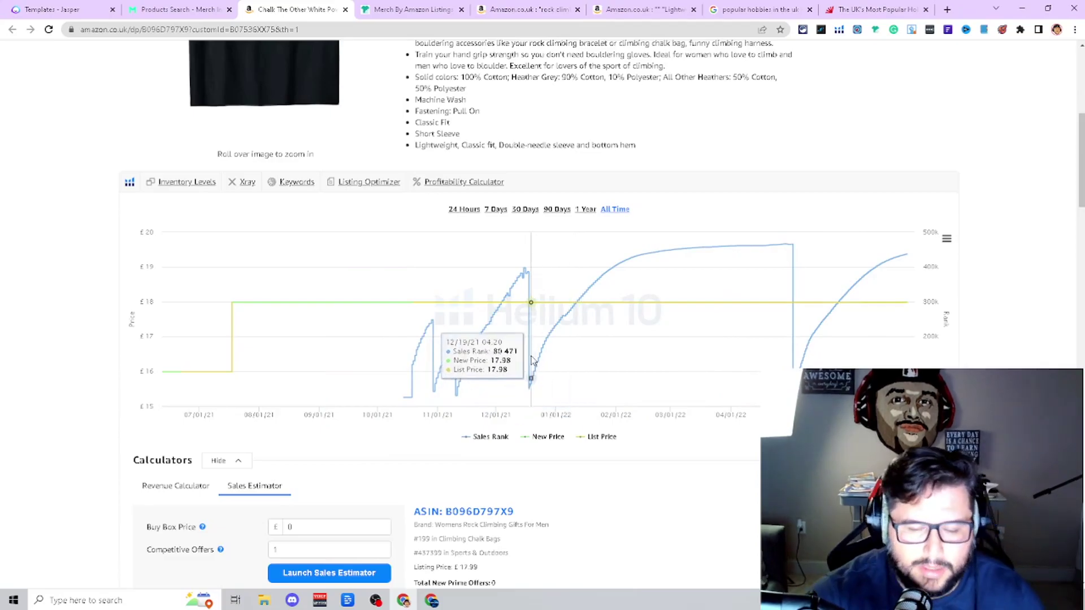
{"action": "scroll", "coordinate": [580, 399], "scroll_direction": "up", "scroll_amount": 5}
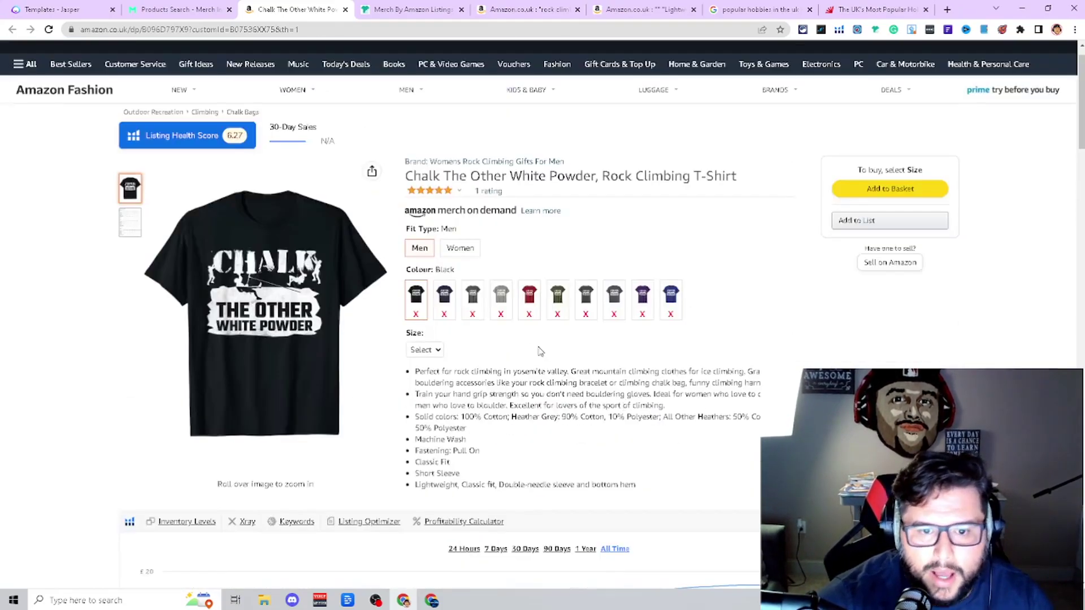
{"action": "scroll", "coordinate": [634, 401], "scroll_direction": "up", "scroll_amount": 1}
- Return to the rock climbing Products Search results and scroll through the first listings
{"action": "left_click", "coordinate": [180, 10]}
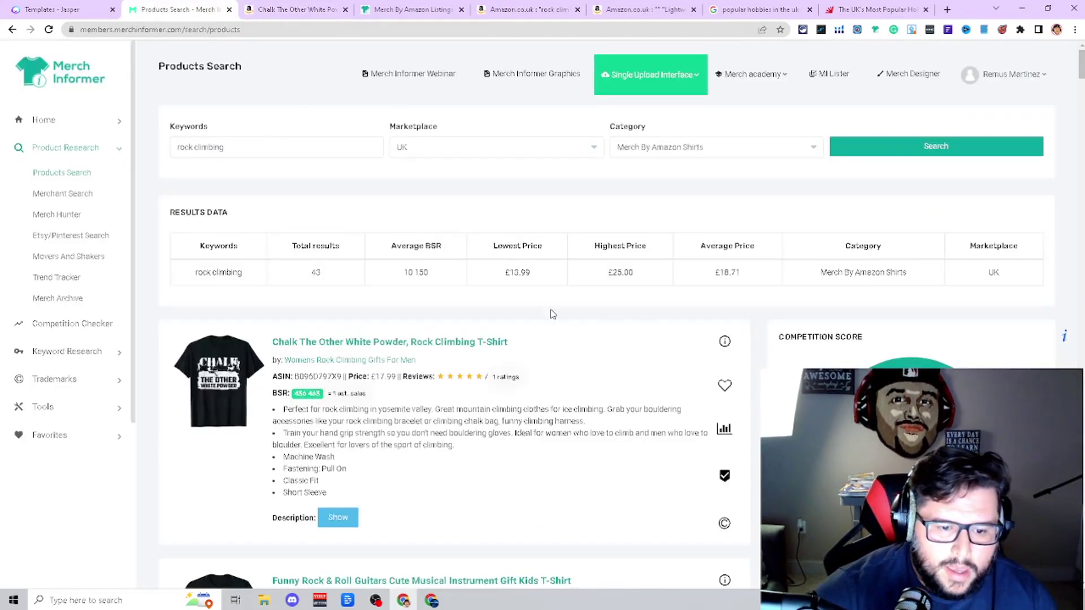
{"action": "scroll", "coordinate": [553, 314], "scroll_direction": "down", "scroll_amount": 4}
{"action": "scroll", "coordinate": [548, 311], "scroll_direction": "up", "scroll_amount": 3}
{"action": "scroll", "coordinate": [543, 309], "scroll_direction": "down", "scroll_amount": 10}
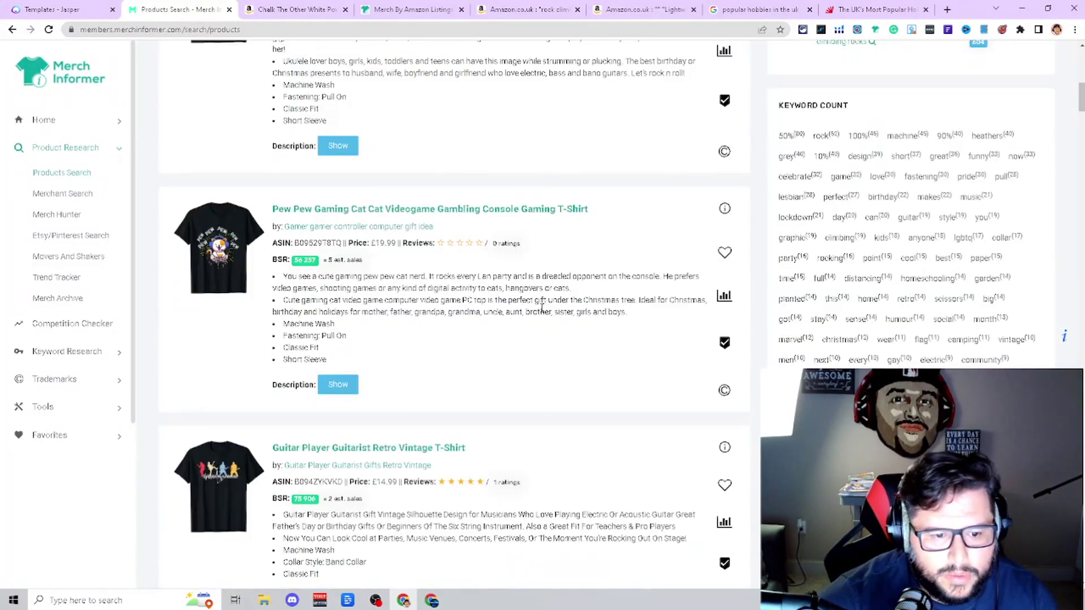
{"action": "scroll", "coordinate": [565, 271], "scroll_direction": "up", "scroll_amount": 9}
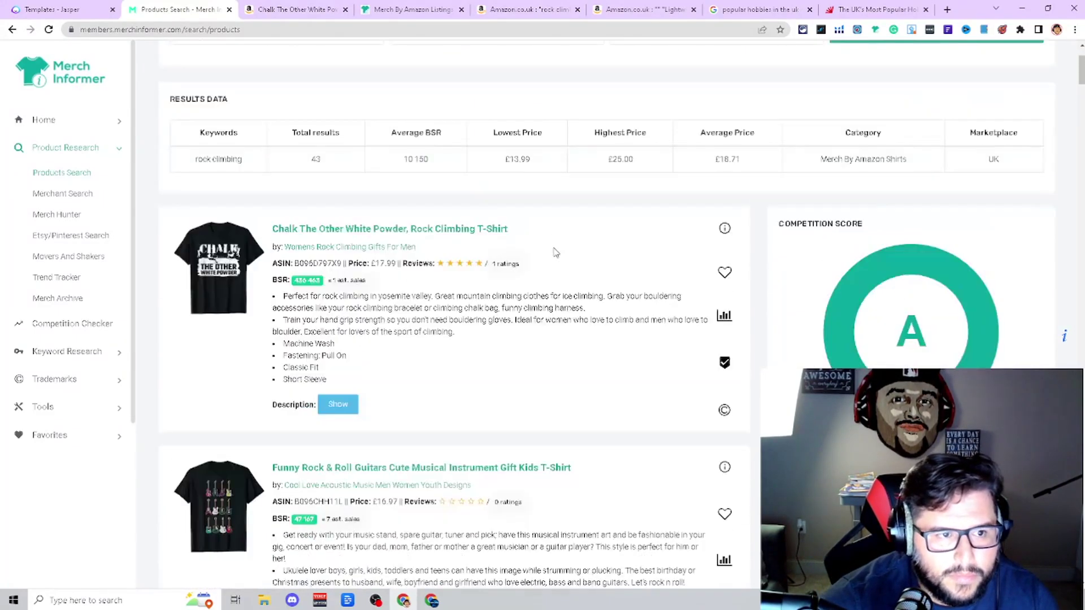
{"action": "scroll", "coordinate": [555, 253], "scroll_direction": "down", "scroll_amount": 3}
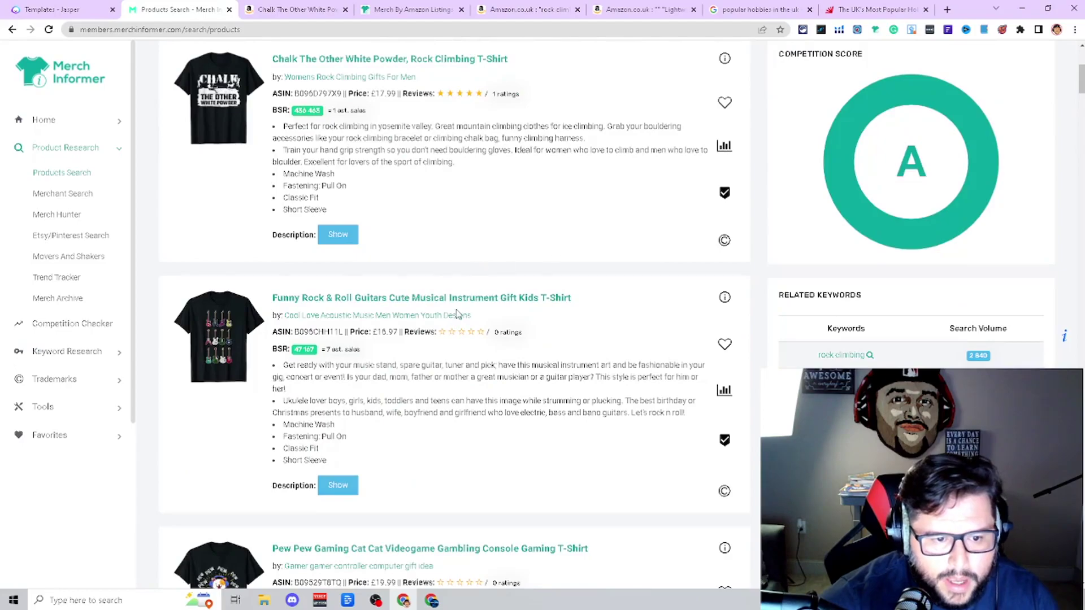
{"action": "scroll", "coordinate": [458, 314], "scroll_direction": "down", "scroll_amount": 2}
{"action": "scroll", "coordinate": [404, 275], "scroll_direction": "down", "scroll_amount": 8}
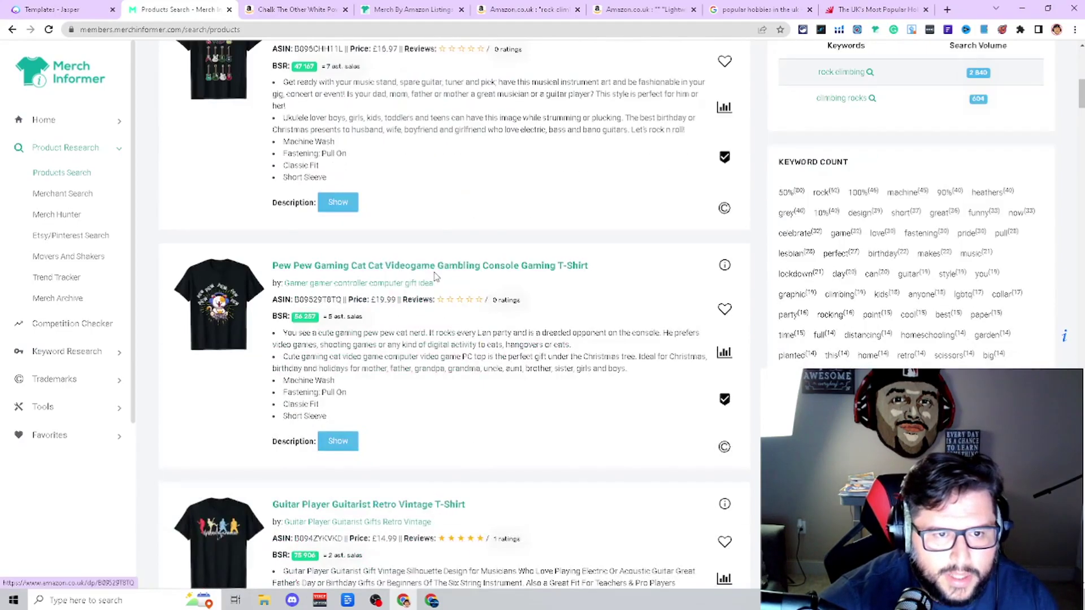
{"action": "scroll", "coordinate": [459, 275], "scroll_direction": "down", "scroll_amount": 3}
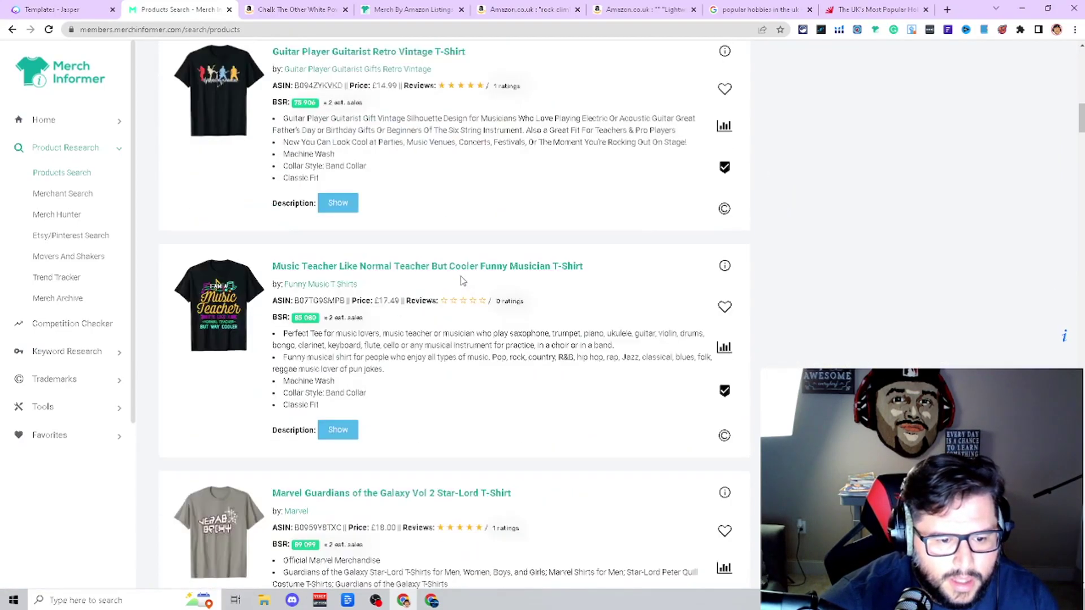
{"action": "scroll", "coordinate": [463, 269], "scroll_direction": "up", "scroll_amount": 2}
{"action": "scroll", "coordinate": [419, 360], "scroll_direction": "down", "scroll_amount": 8}
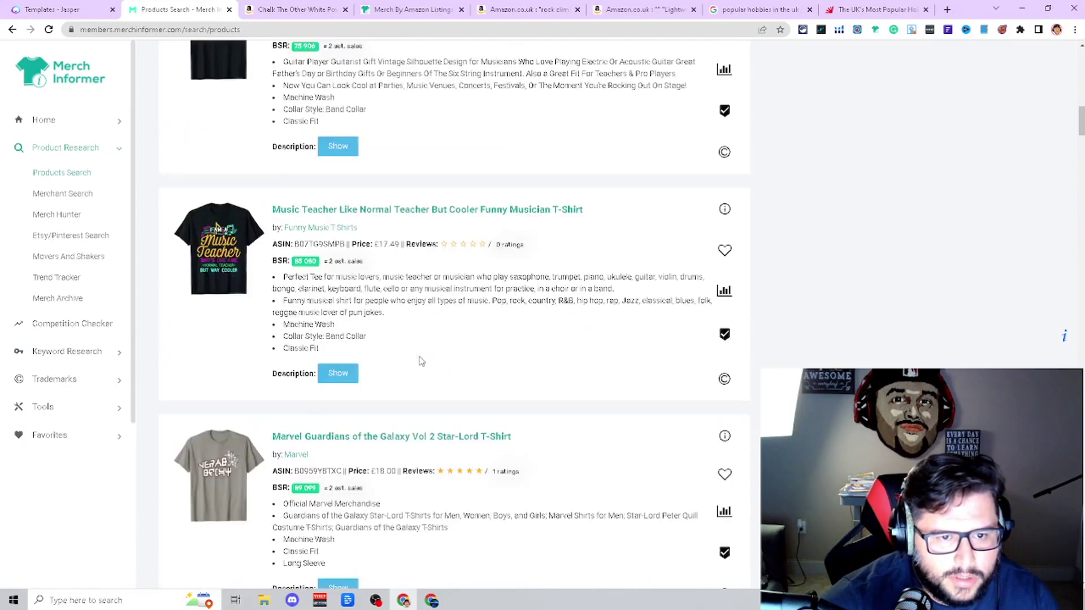
- Continue to the end of the 43 mostly unrelated results, then scroll back up
{"action": "scroll", "coordinate": [510, 311], "scroll_direction": "down", "scroll_amount": 15}
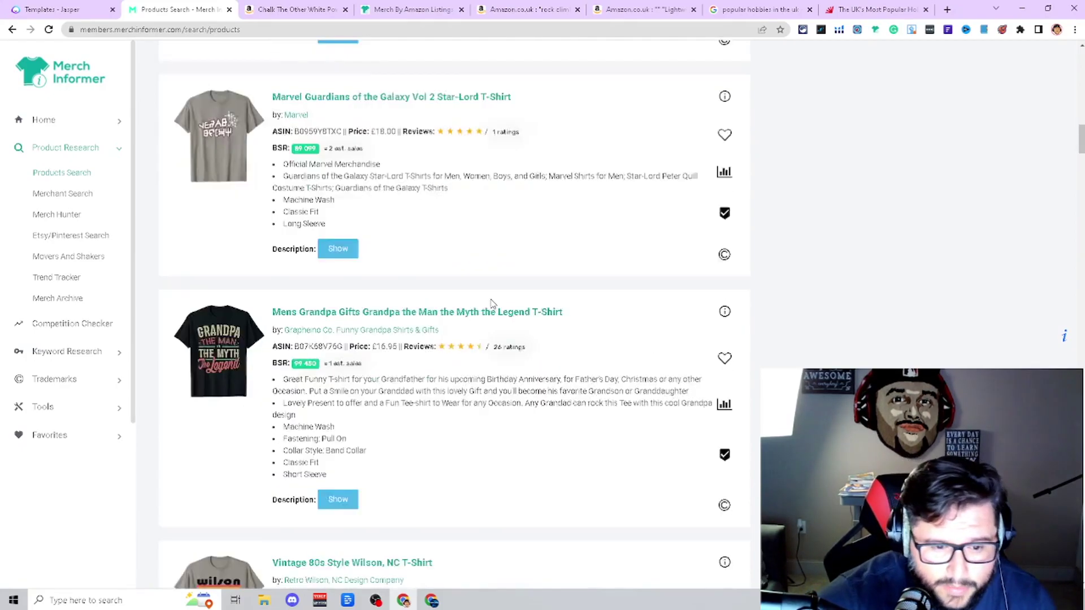
{"action": "scroll", "coordinate": [288, 374], "scroll_direction": "down", "scroll_amount": 7}
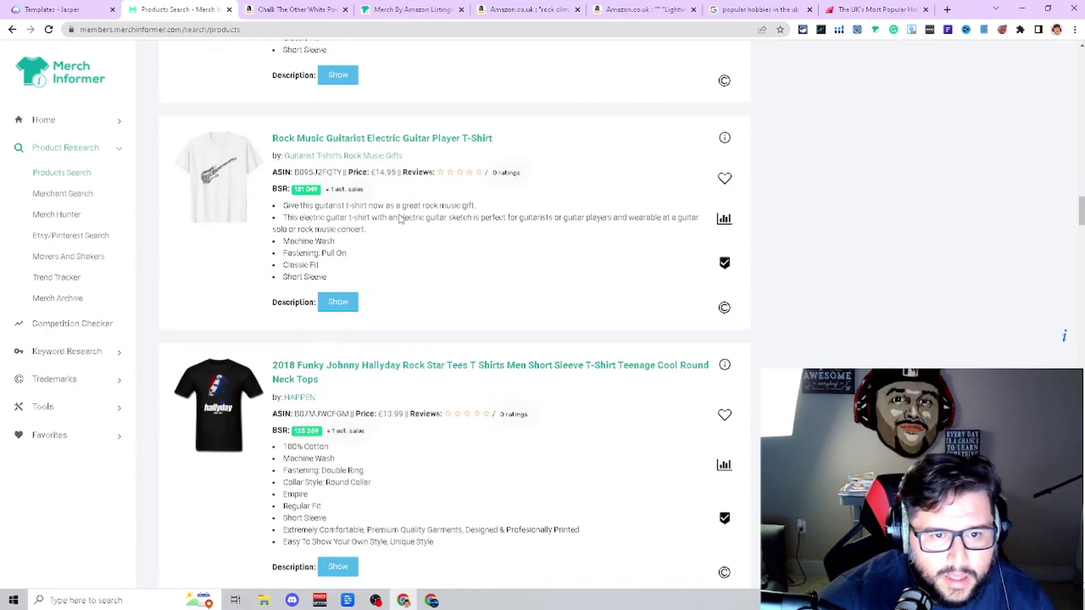
{"action": "scroll", "coordinate": [455, 315], "scroll_direction": "down", "scroll_amount": 15}
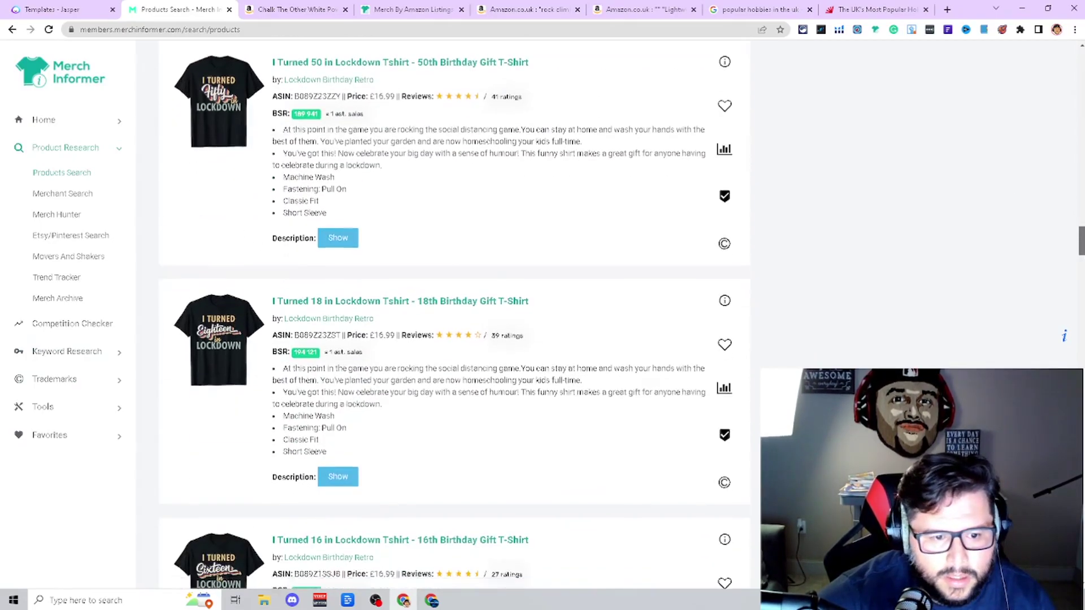
{"action": "scroll", "coordinate": [446, 308], "scroll_direction": "down", "scroll_amount": 4}
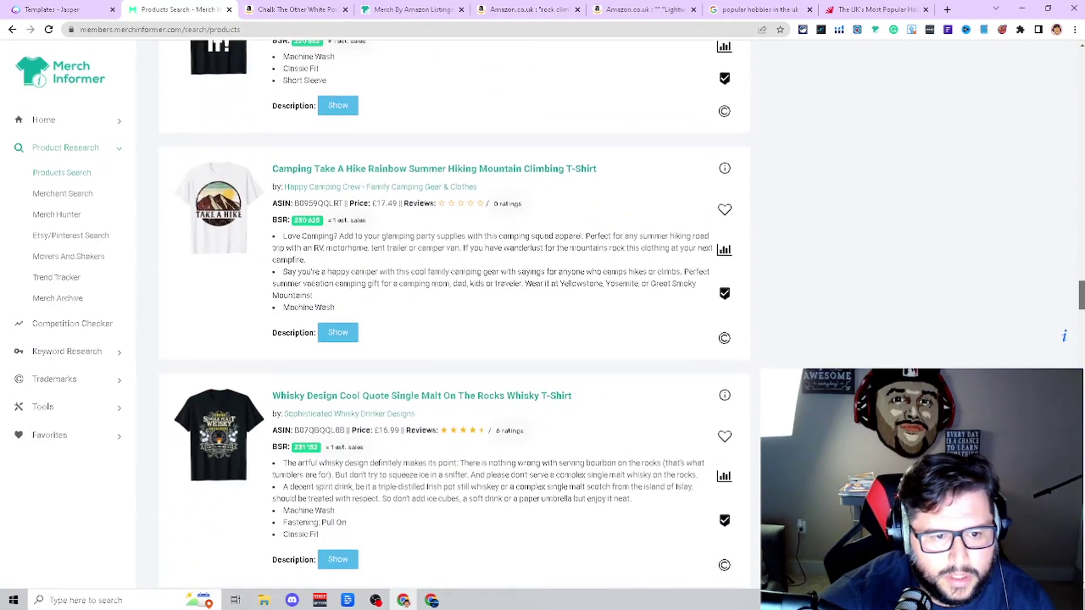
{"action": "scroll", "coordinate": [454, 315], "scroll_direction": "down", "scroll_amount": 20}
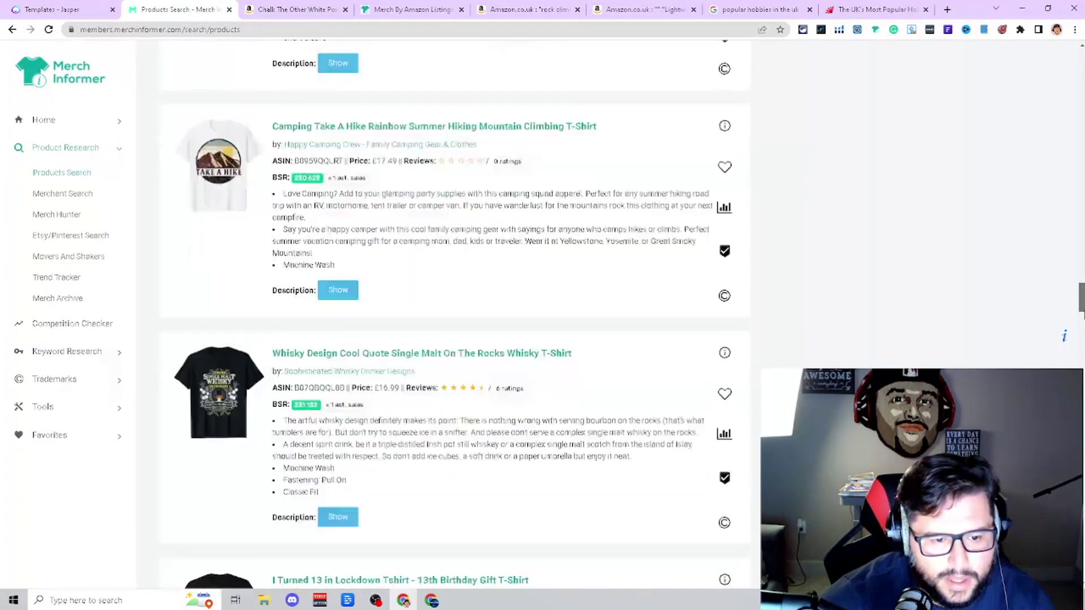
{"action": "scroll", "coordinate": [1079, 339], "scroll_direction": "down", "scroll_amount": 11}
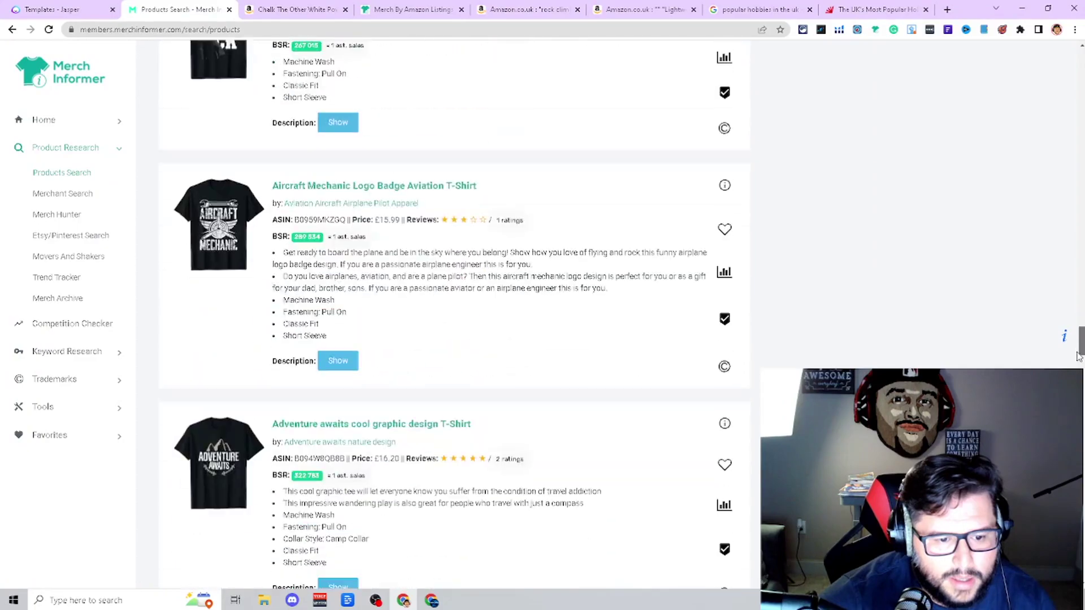
{"action": "scroll", "coordinate": [1079, 360], "scroll_direction": "down", "scroll_amount": 15}
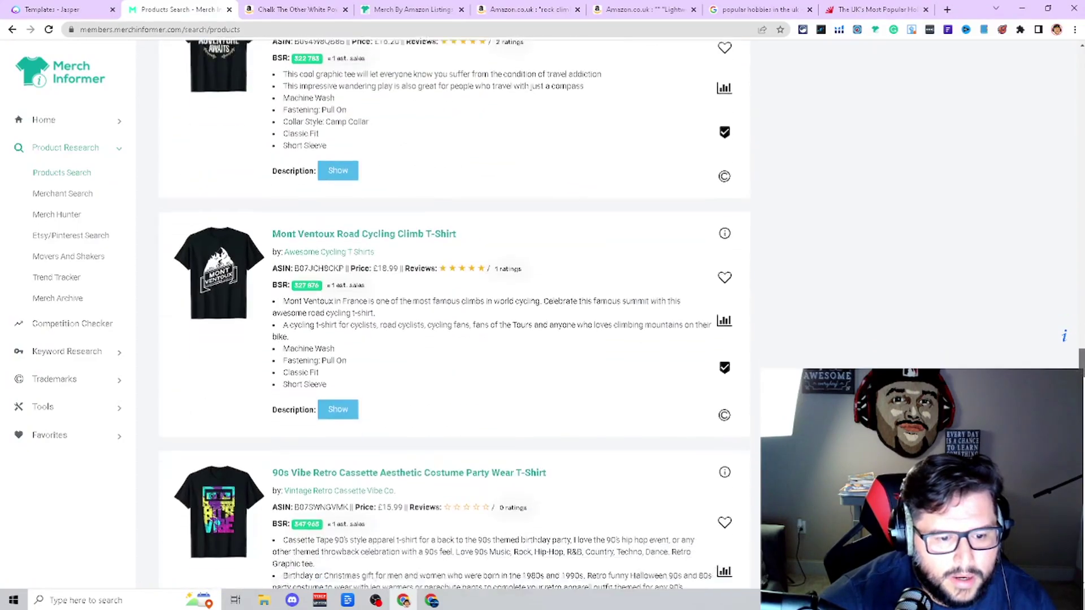
{"action": "scroll", "coordinate": [454, 315], "scroll_direction": "down", "scroll_amount": 2}
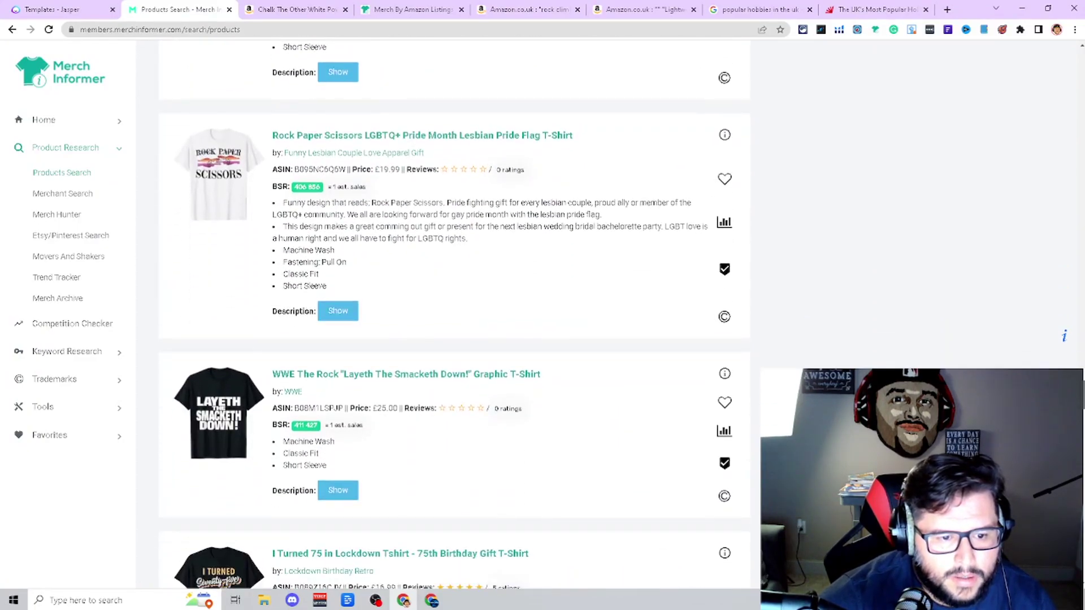
{"action": "scroll", "coordinate": [455, 316], "scroll_direction": "down", "scroll_amount": 7}
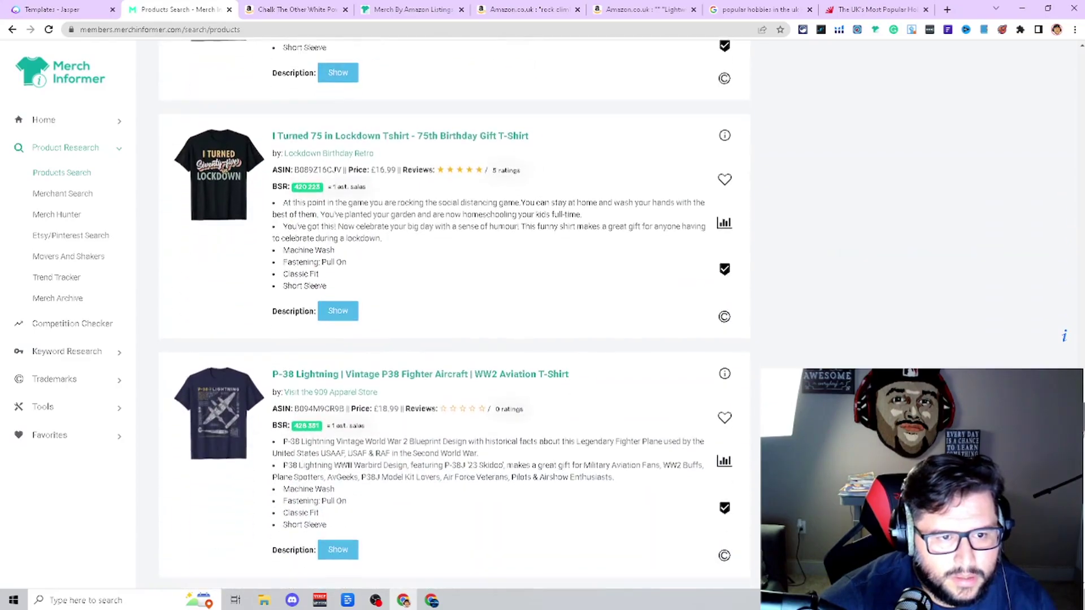
{"action": "scroll", "coordinate": [454, 315], "scroll_direction": "down", "scroll_amount": 20}
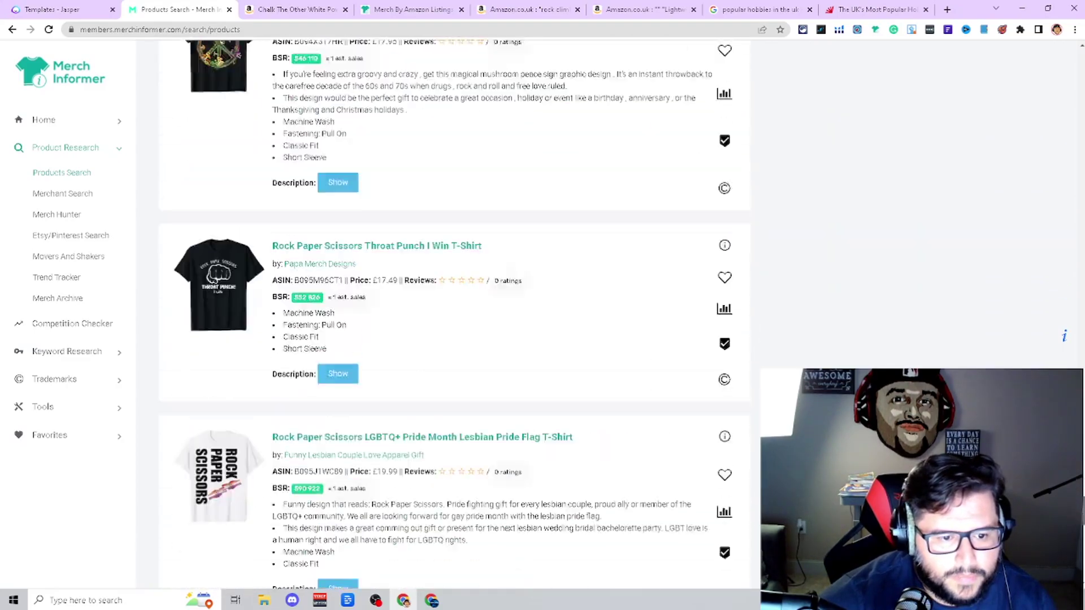
{"action": "scroll", "coordinate": [241, 238], "scroll_direction": "up", "scroll_amount": 20}
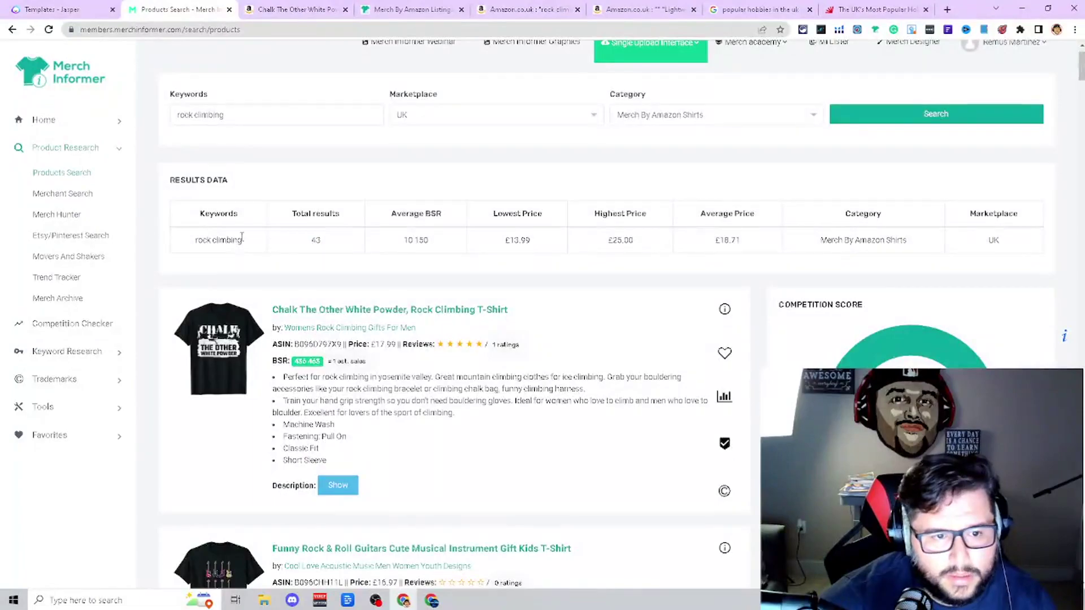
{"action": "scroll", "coordinate": [242, 238], "scroll_direction": "up", "scroll_amount": 1}
- Recheck the hobbies chart, then search Products Search for 'roller skating' using the keyword suggestion
{"action": "left_click", "coordinate": [869, 11]}
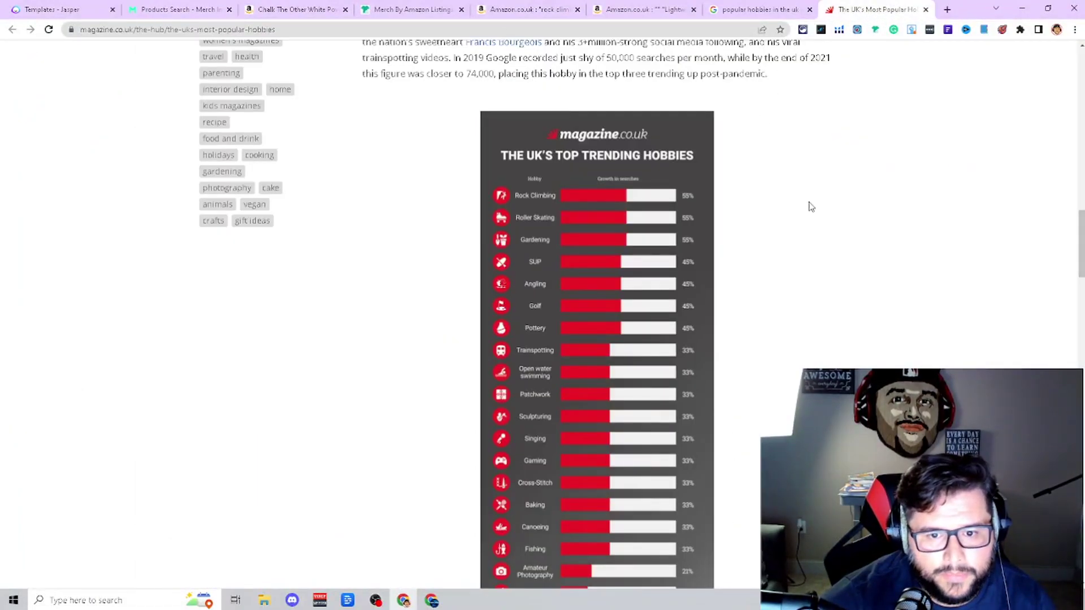
{"action": "left_click", "coordinate": [173, 10]}
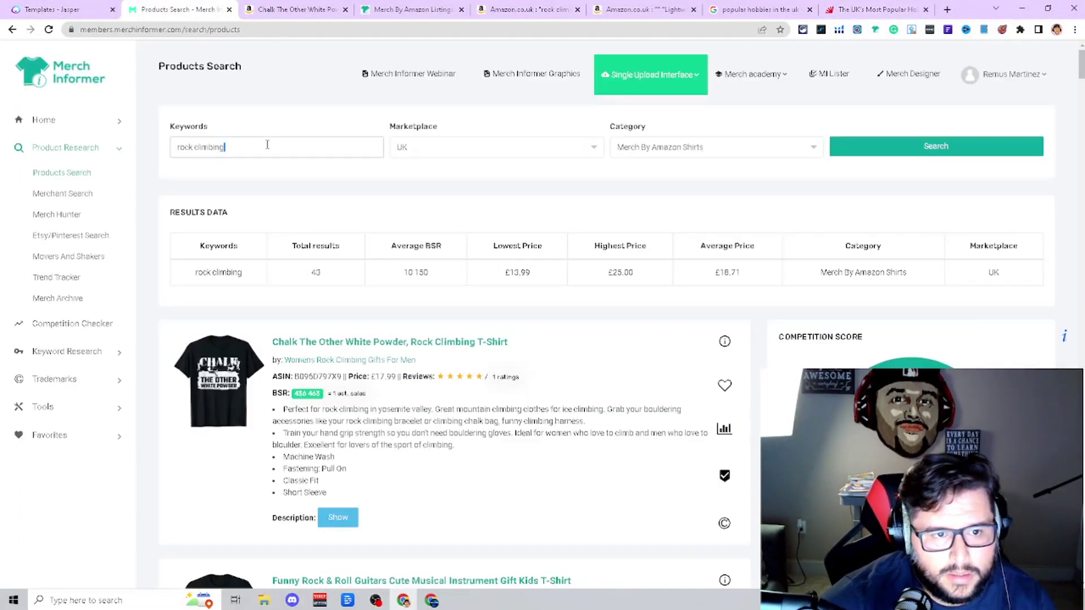
{"action": "key", "text": "BackSpace"}
{"action": "key", "text": "BackSpace"}
{"action": "key", "text": "BackSpace"}
{"action": "key", "text": "BackSpace"}
{"action": "key", "text": "BackSpace"}
{"action": "key", "text": "BackSpace"}
{"action": "key", "text": "BackSpace"}
{"action": "key", "text": "BackSpace"}
{"action": "key", "text": "BackSpace"}
{"action": "key", "text": "BackSpace"}
{"action": "key", "text": "BackSpace"}
{"action": "key", "text": "BackSpace"}
{"action": "key", "text": "BackSpace"}
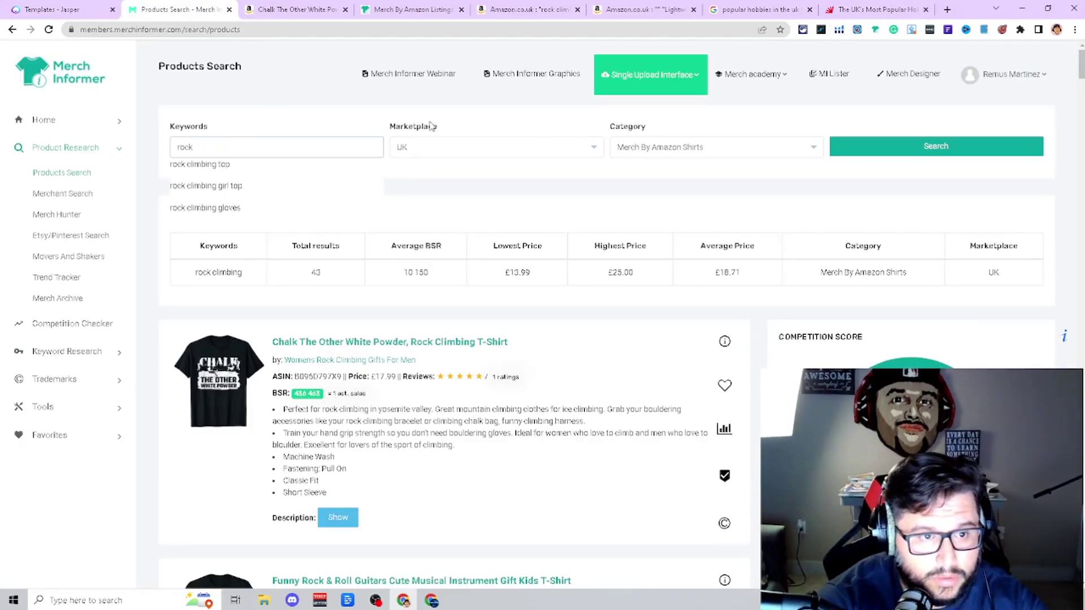
{"action": "type", "text": "roller s"}
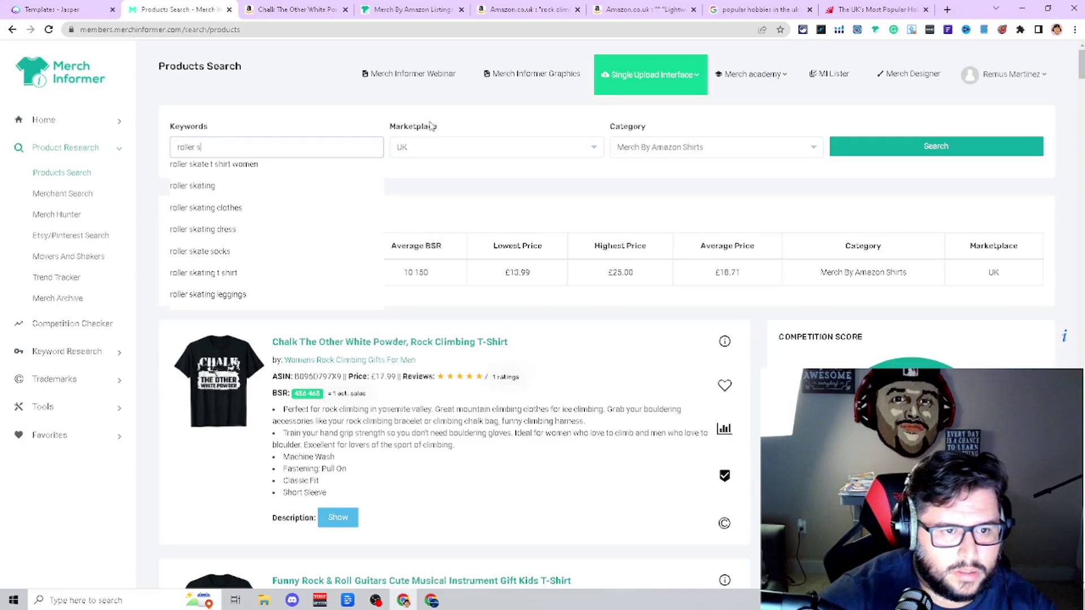
{"action": "left_click", "coordinate": [217, 186]}
{"action": "left_click", "coordinate": [936, 146]}
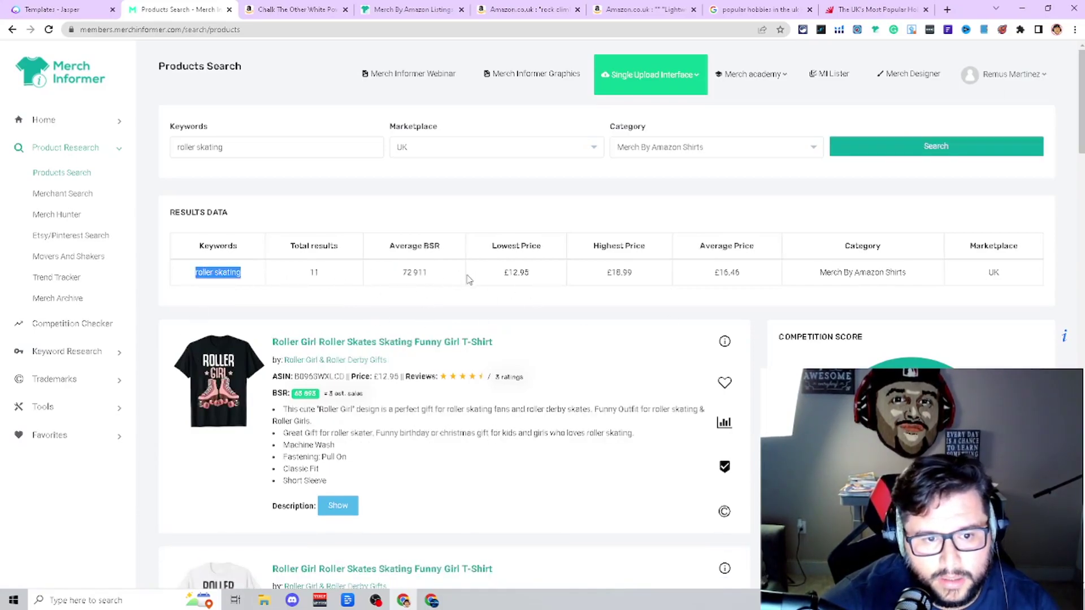
- Browse the 11 roller skating results, returning to the top Roller Girl listings and A score
{"action": "scroll", "coordinate": [421, 297], "scroll_direction": "down", "scroll_amount": 14}
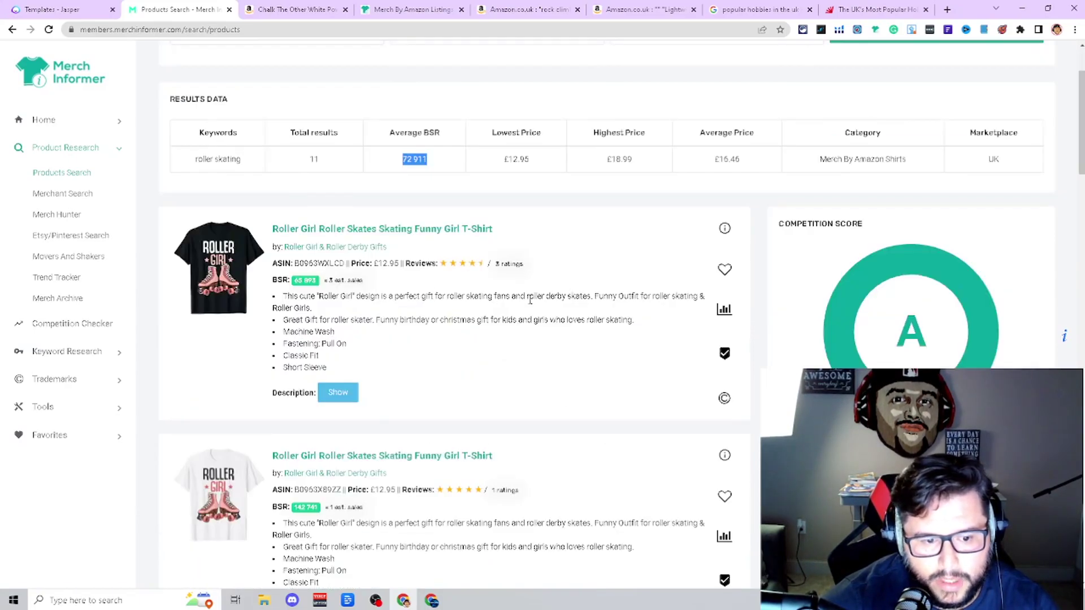
{"action": "scroll", "coordinate": [607, 281], "scroll_direction": "down", "scroll_amount": 7}
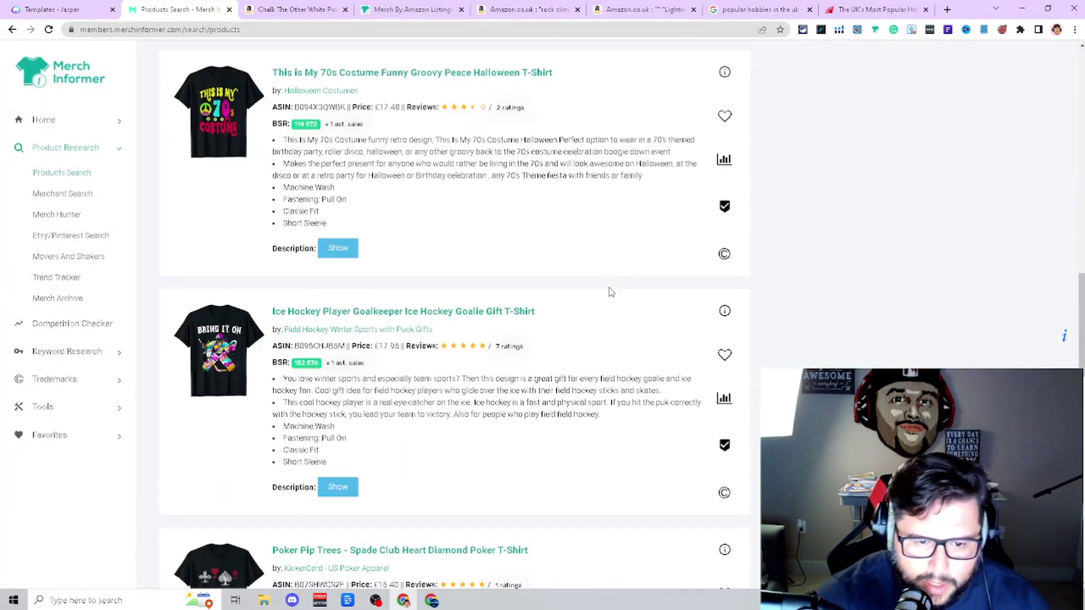
{"action": "scroll", "coordinate": [611, 292], "scroll_direction": "down", "scroll_amount": 13}
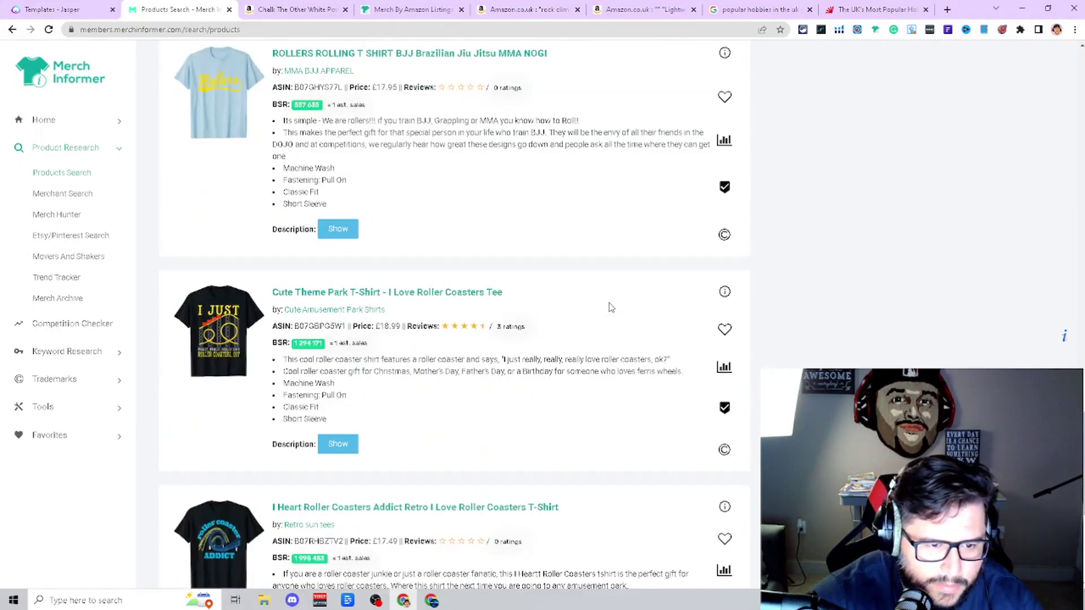
{"action": "scroll", "coordinate": [610, 307], "scroll_direction": "down", "scroll_amount": 6}
{"action": "scroll", "coordinate": [585, 308], "scroll_direction": "up", "scroll_amount": 4}
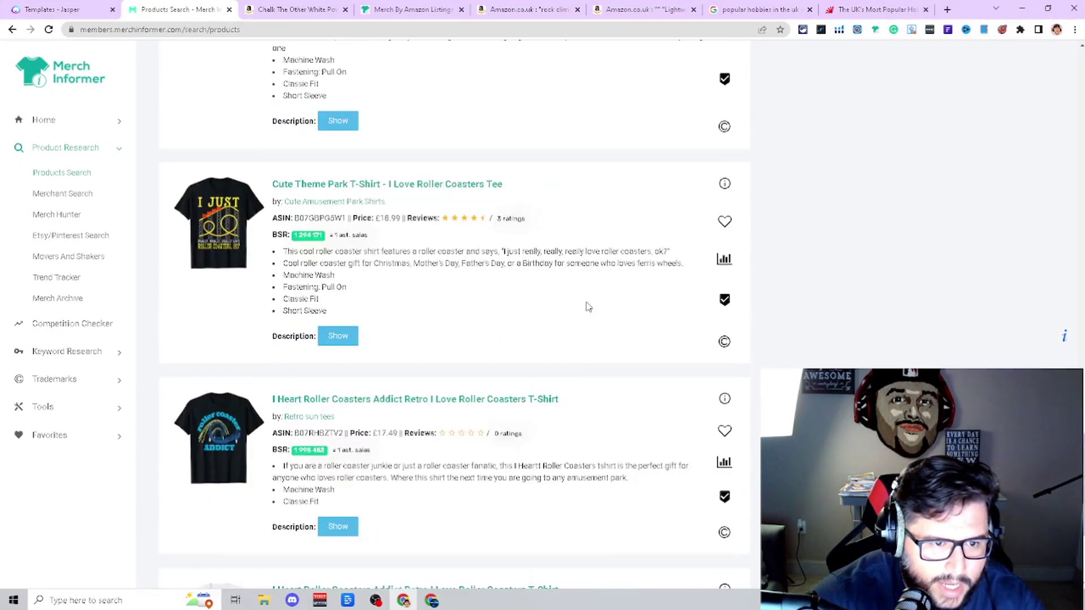
{"action": "scroll", "coordinate": [584, 308], "scroll_direction": "down", "scroll_amount": 4}
{"action": "scroll", "coordinate": [308, 306], "scroll_direction": "up", "scroll_amount": 1}
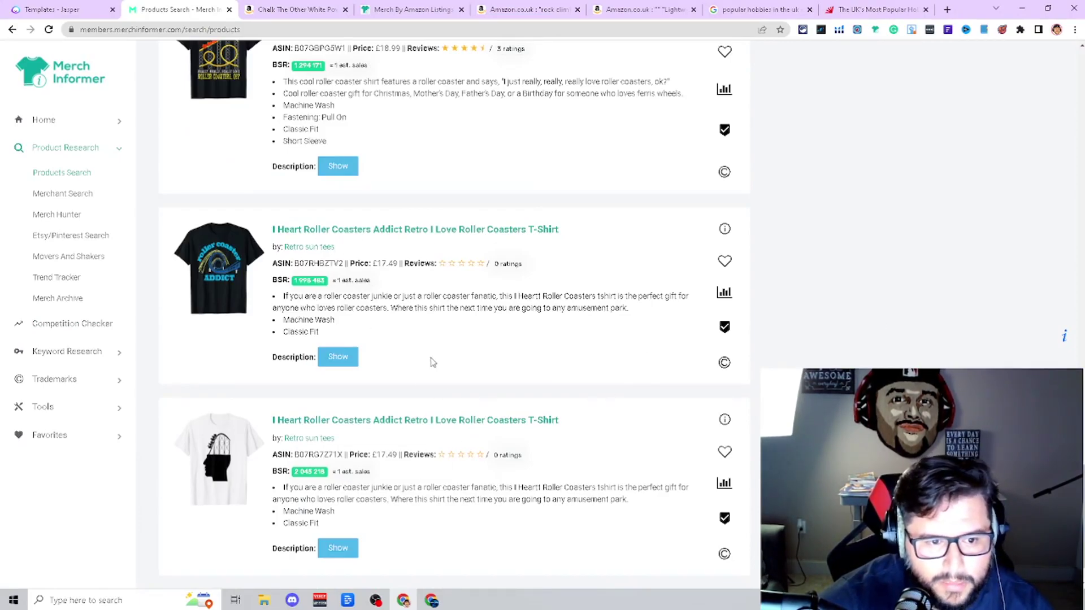
{"action": "scroll", "coordinate": [447, 339], "scroll_direction": "up", "scroll_amount": 15}
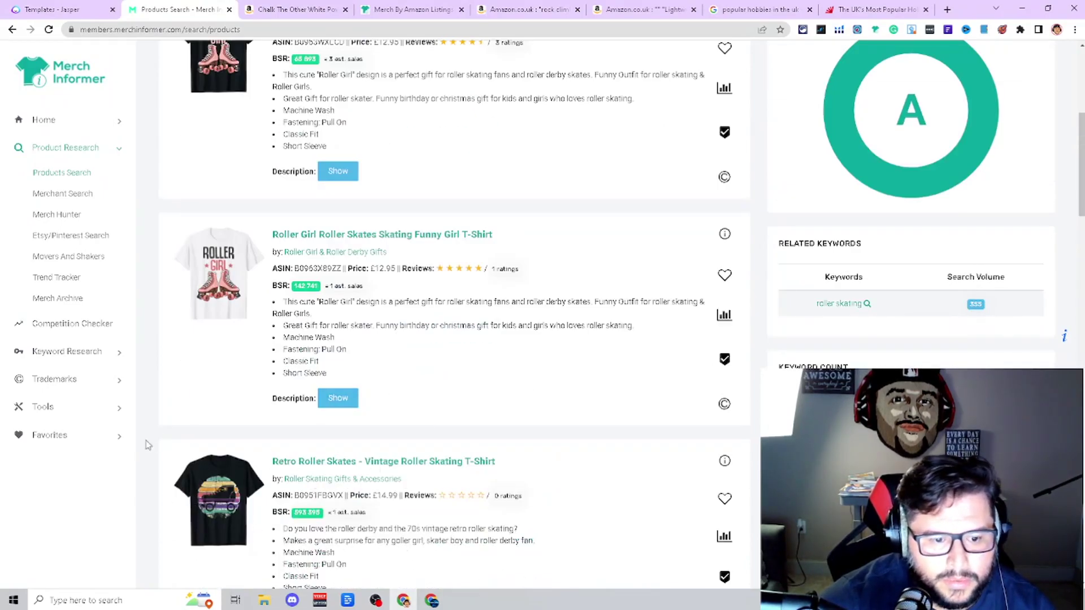
{"action": "scroll", "coordinate": [302, 462], "scroll_direction": "up", "scroll_amount": 2}
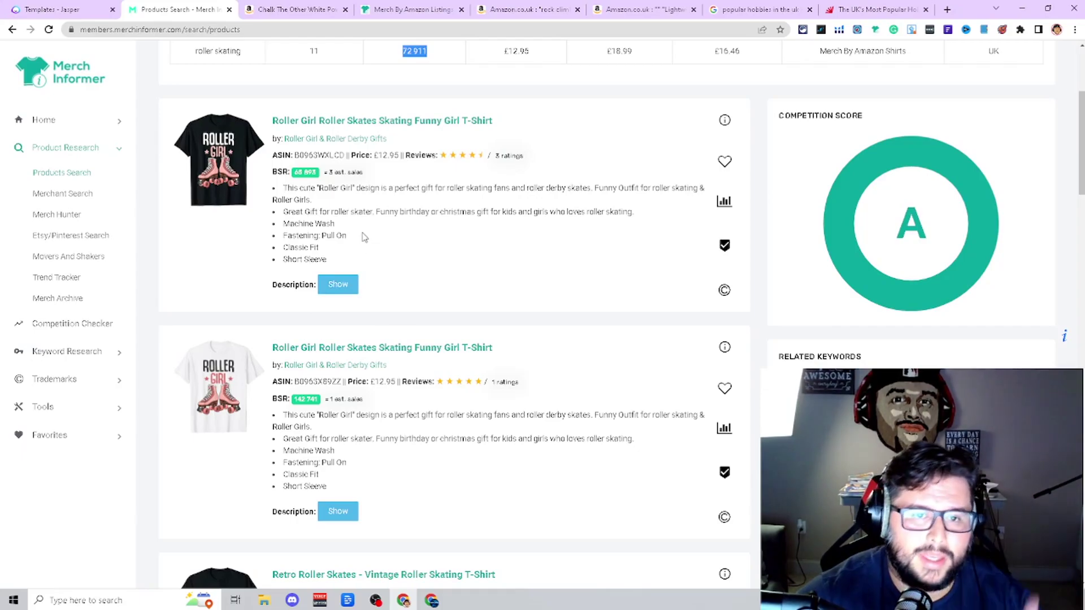
- Open the first Roller Girl roller skates shirt on Amazon.co.uk and show its All Time sales rank
{"action": "left_click", "coordinate": [382, 120]}
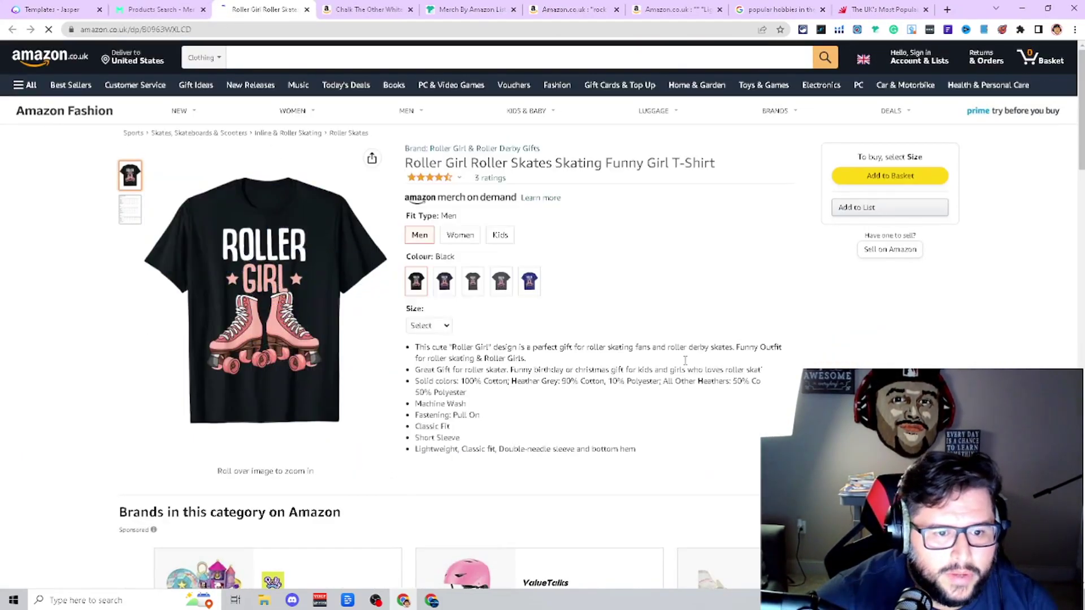
{"action": "scroll", "coordinate": [814, 344], "scroll_direction": "down", "scroll_amount": 10}
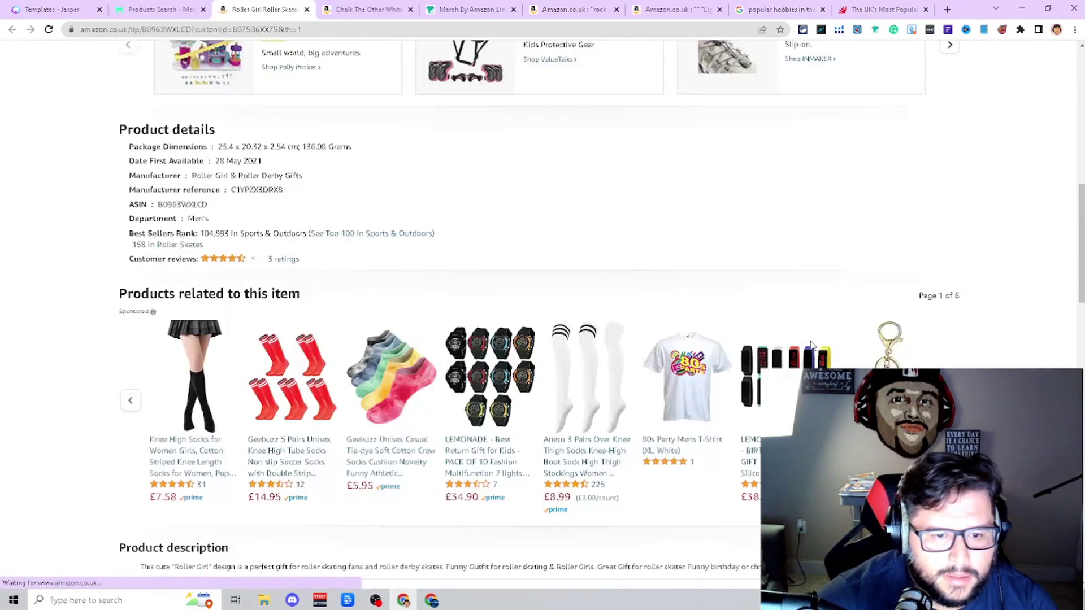
{"action": "scroll", "coordinate": [465, 450], "scroll_direction": "down", "scroll_amount": 6}
{"action": "scroll", "coordinate": [552, 478], "scroll_direction": "up", "scroll_amount": 20}
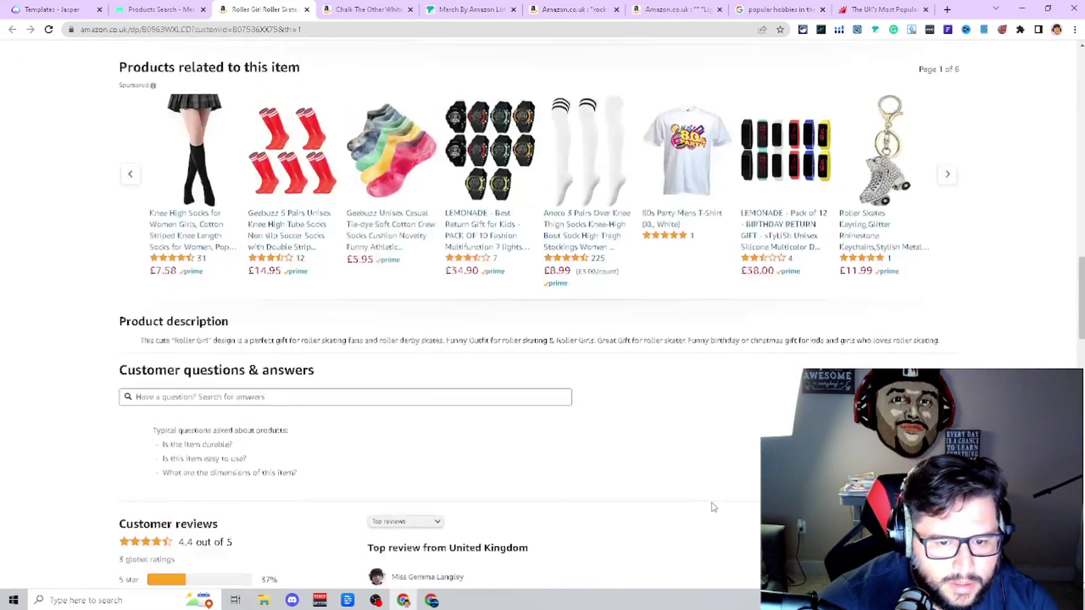
{"action": "left_click", "coordinate": [615, 270]}
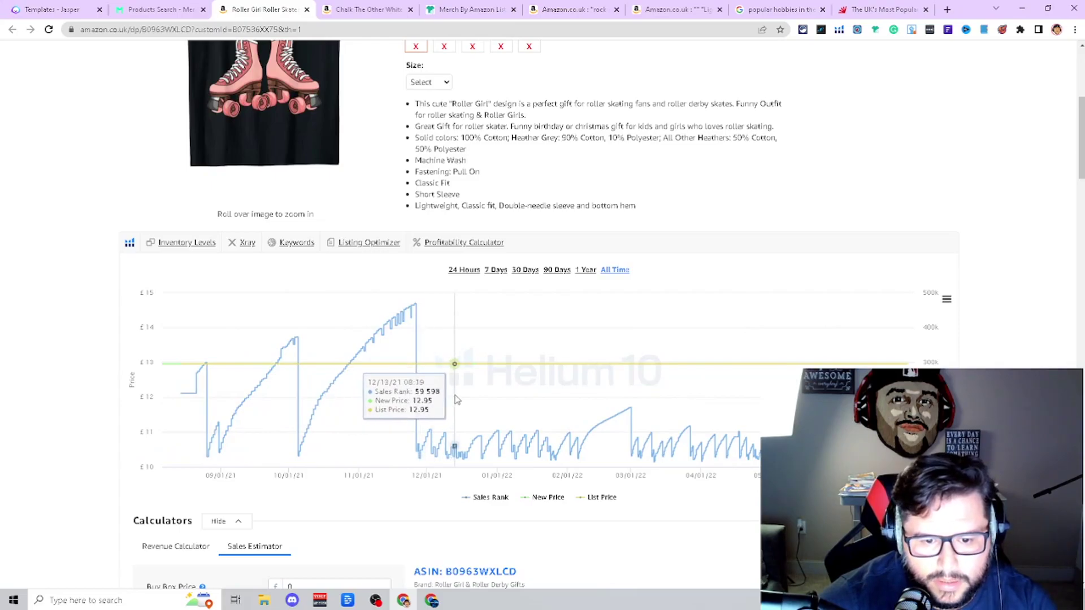
{"action": "scroll", "coordinate": [678, 429], "scroll_direction": "up", "scroll_amount": 1}
{"action": "scroll", "coordinate": [678, 441], "scroll_direction": "up", "scroll_amount": 4}
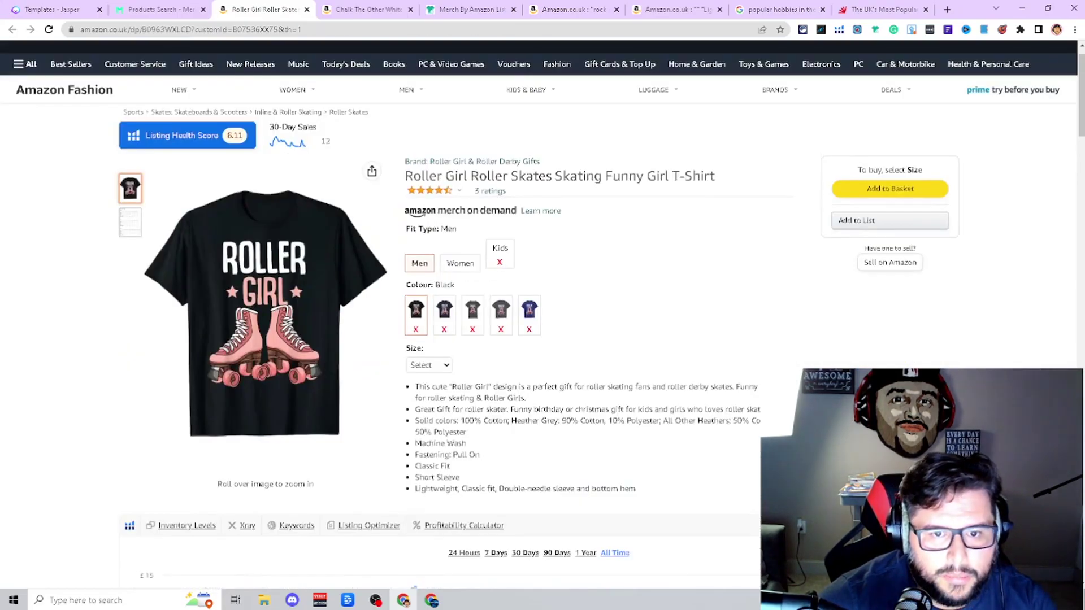
{"action": "scroll", "coordinate": [621, 440], "scroll_direction": "down", "scroll_amount": 5}
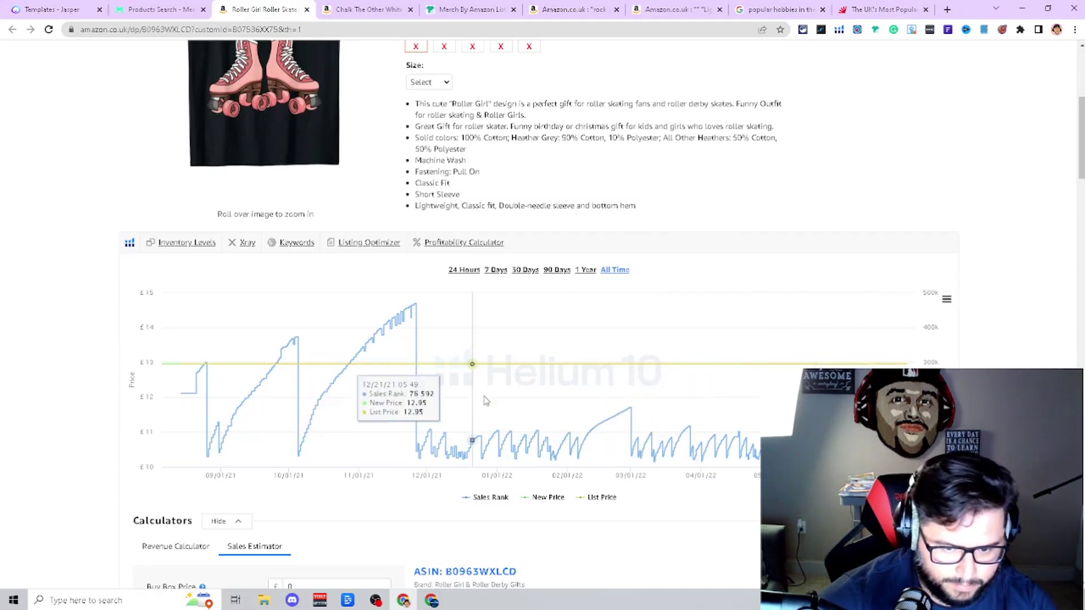
{"action": "scroll", "coordinate": [520, 436], "scroll_direction": "up", "scroll_amount": 3}
{"action": "scroll", "coordinate": [520, 436], "scroll_direction": "up", "scroll_amount": 1}
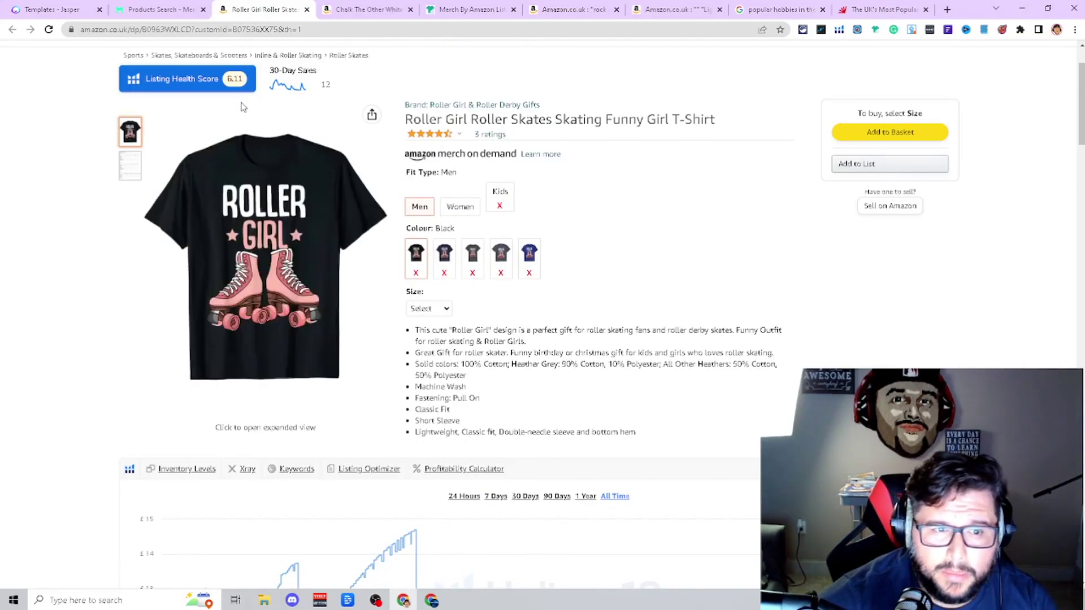
- Open the white Roller Girl Roller Skates T-Shirt from the product results as an Amazon page
{"action": "left_click", "coordinate": [173, 10]}
{"action": "scroll", "coordinate": [470, 352], "scroll_direction": "down", "scroll_amount": 4}
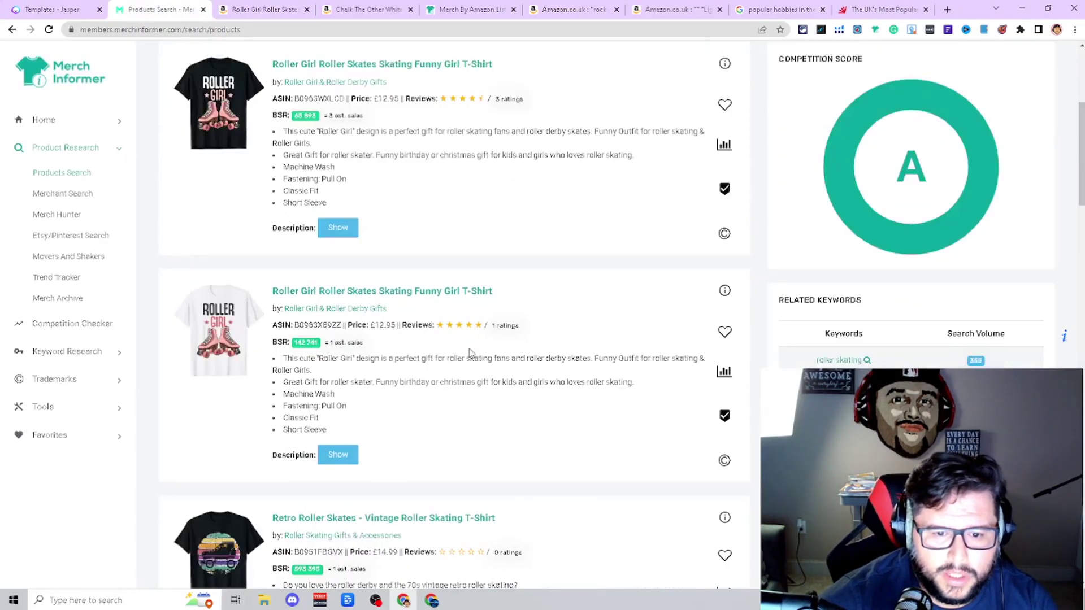
{"action": "left_click", "coordinate": [451, 291]}
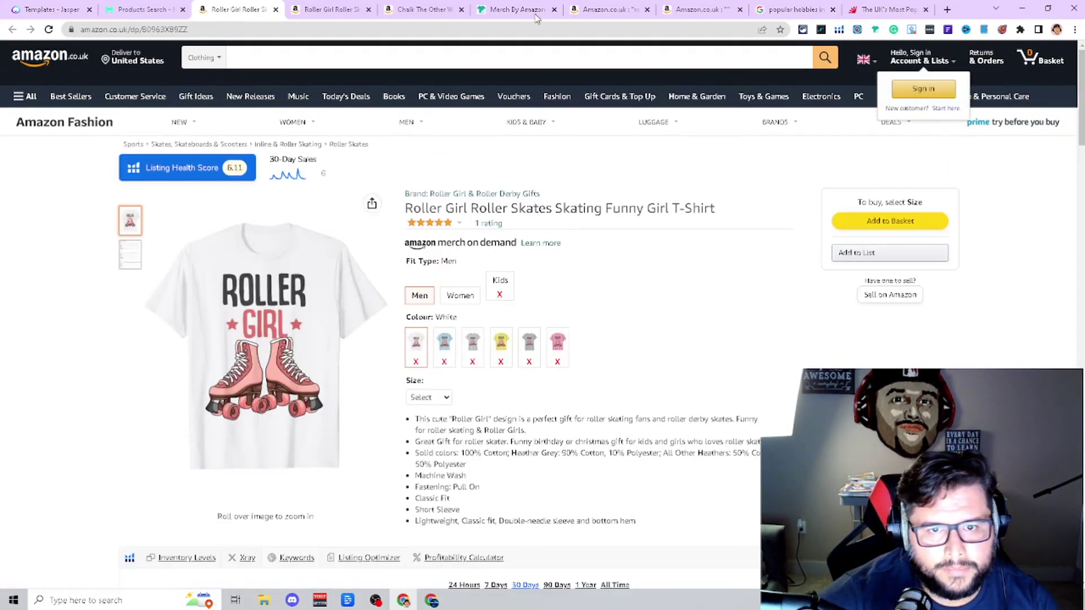
- Look over the other open research tabs, including the Amazon UK shirt search results
{"action": "left_click", "coordinate": [603, 10]}
{"action": "left_click", "coordinate": [512, 9]}
{"action": "left_click", "coordinate": [695, 11]}
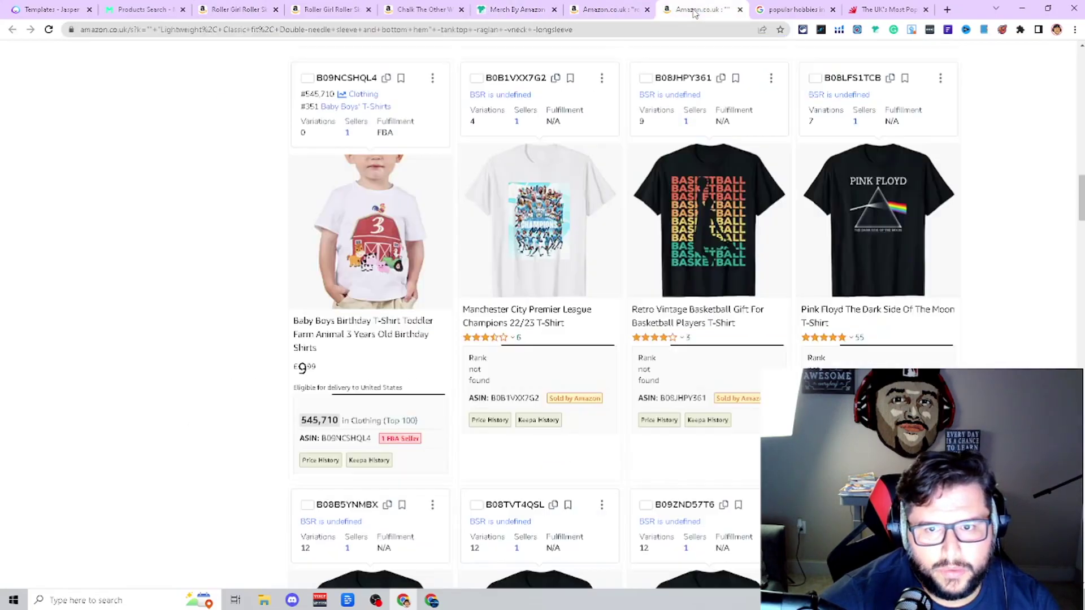
{"action": "scroll", "coordinate": [999, 287], "scroll_direction": "down", "scroll_amount": 20}
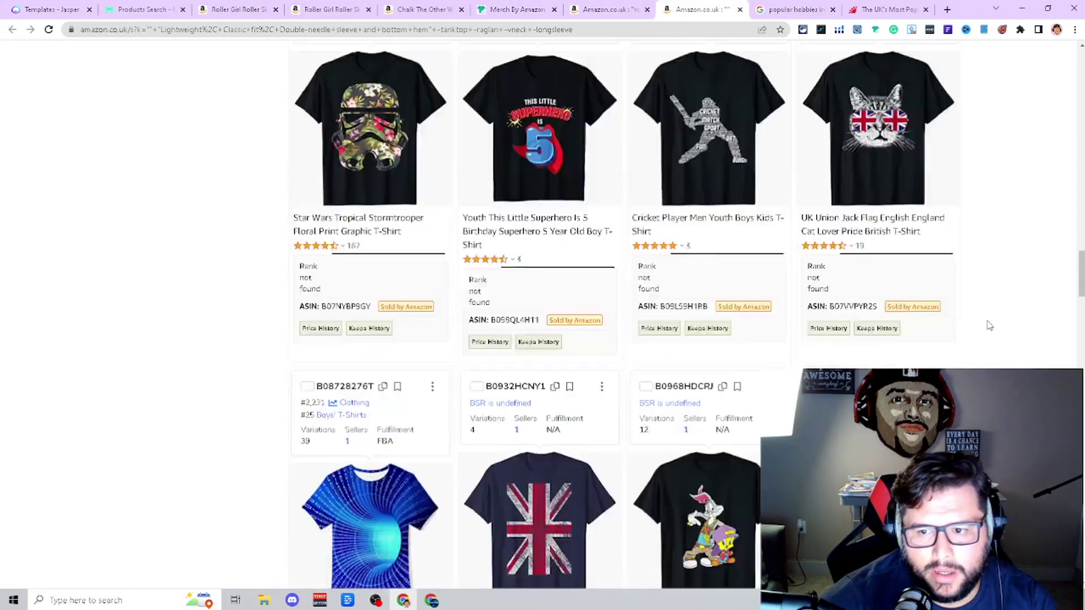
{"action": "scroll", "coordinate": [932, 298], "scroll_direction": "down", "scroll_amount": 2}
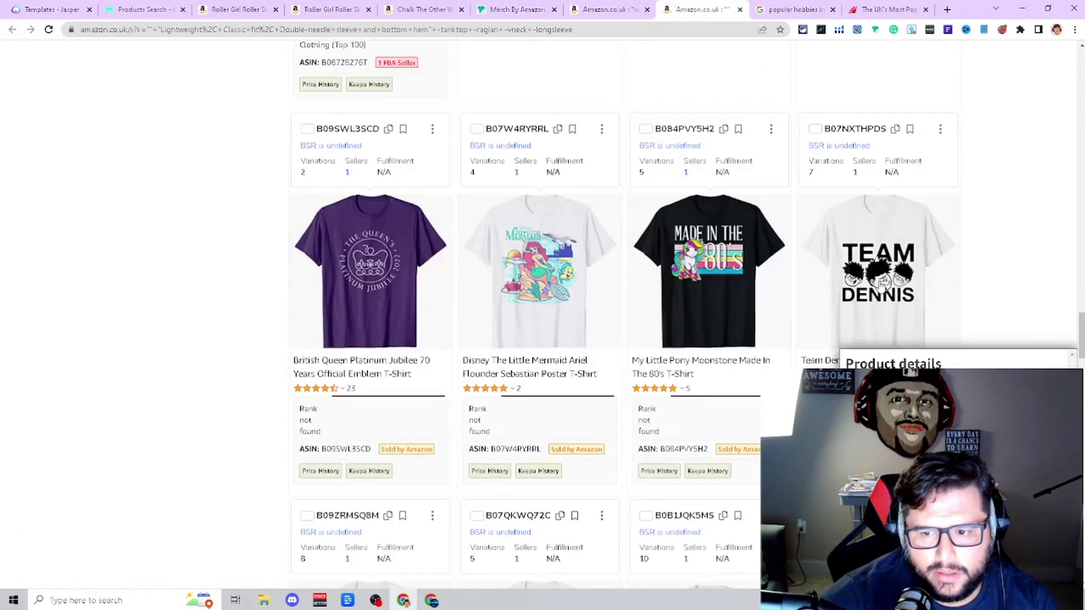
{"action": "scroll", "coordinate": [565, 339], "scroll_direction": "down", "scroll_amount": 6}
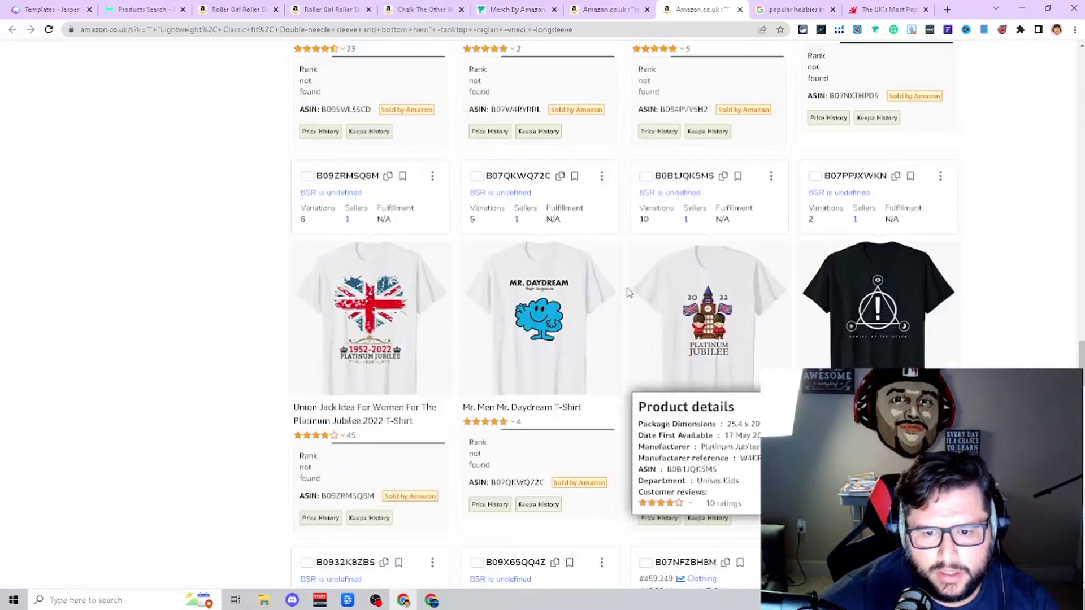
- Show the white Roller Girl shirt's all-time sales rank history on the Helium 10 chart
{"action": "left_click", "coordinate": [232, 10]}
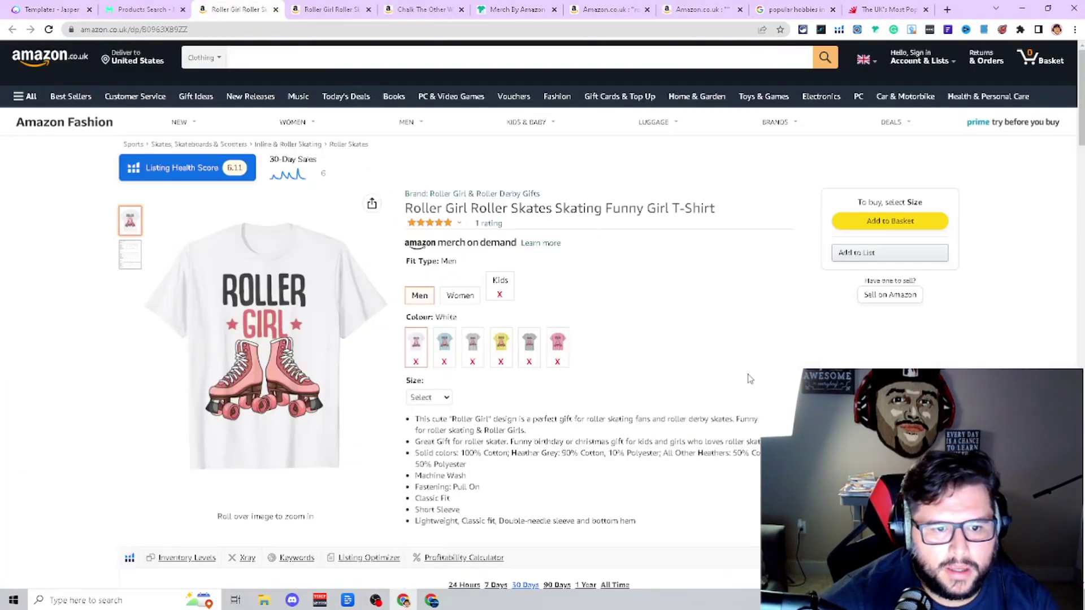
{"action": "scroll", "coordinate": [750, 378], "scroll_direction": "down", "scroll_amount": 6}
{"action": "left_click", "coordinate": [615, 246]}
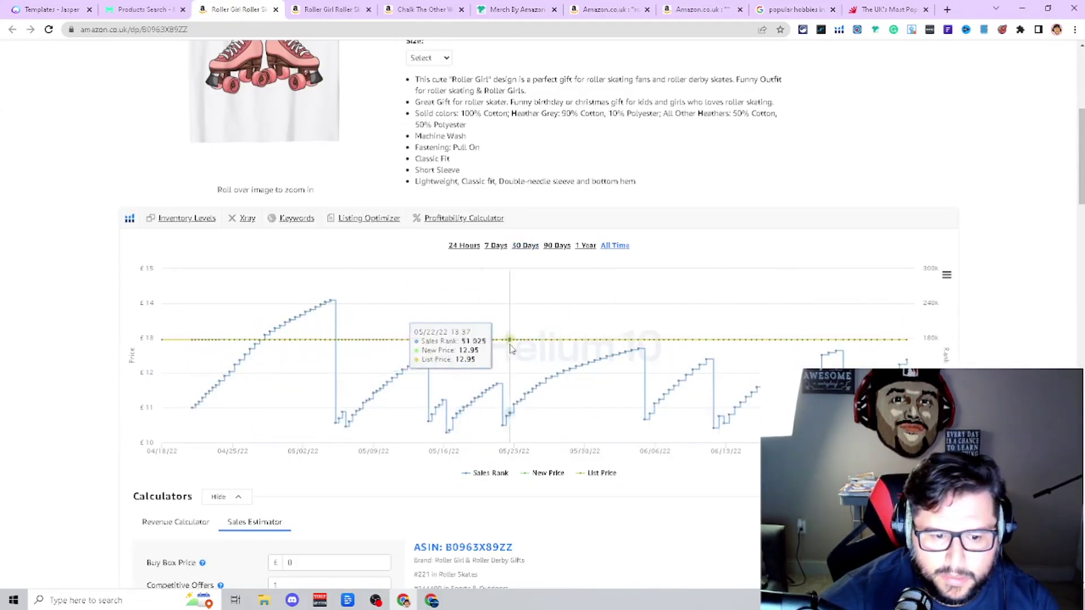
{"action": "scroll", "coordinate": [514, 351], "scroll_direction": "down", "scroll_amount": 12}
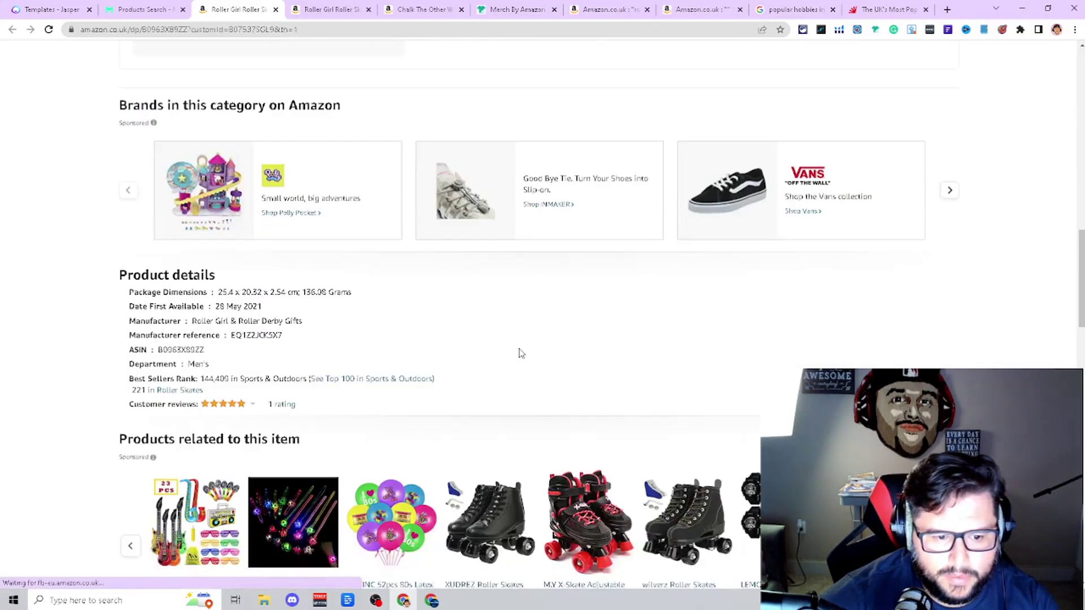
{"action": "scroll", "coordinate": [521, 354], "scroll_direction": "down", "scroll_amount": 3}
{"action": "scroll", "coordinate": [509, 350], "scroll_direction": "up", "scroll_amount": 16}
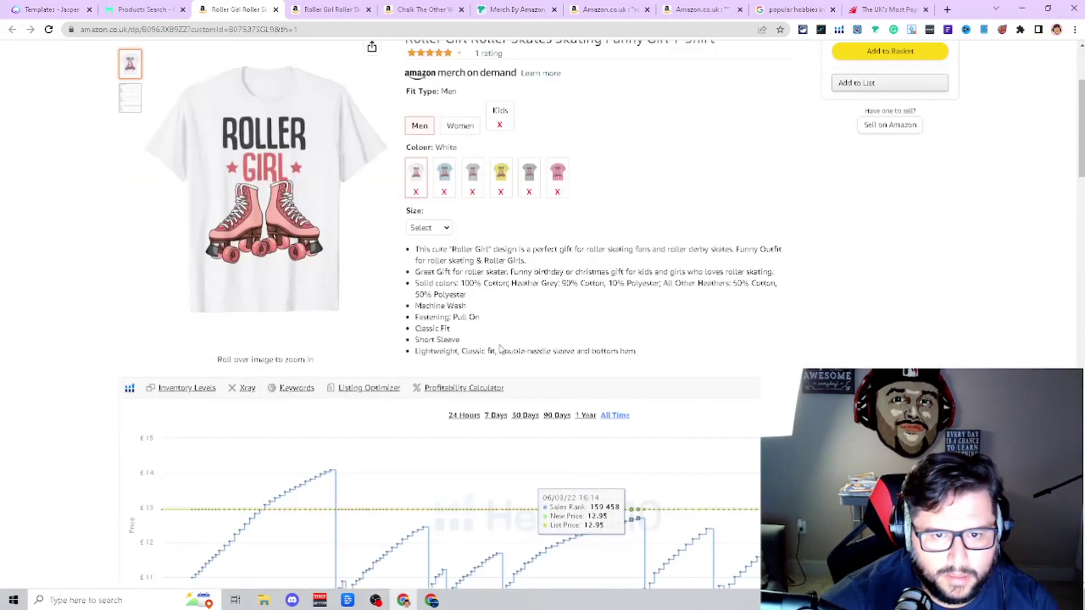
{"action": "scroll", "coordinate": [499, 349], "scroll_direction": "up", "scroll_amount": 3}
- Try sizes M and 3XL, then settle on XXL, which shows currently unavailable
{"action": "left_click", "coordinate": [428, 396]}
{"action": "left_click", "coordinate": [427, 432]}
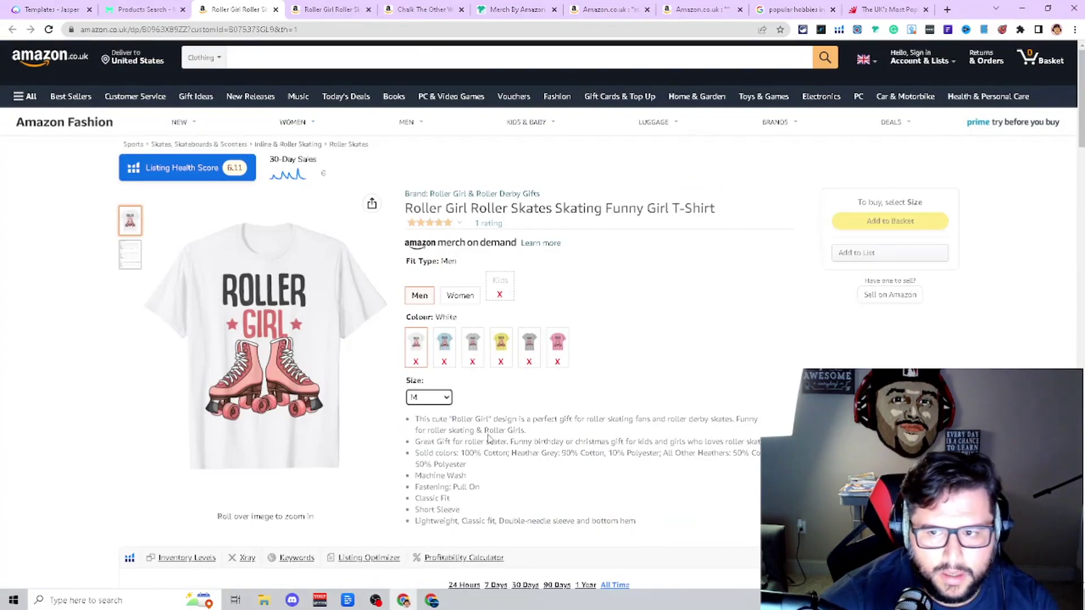
{"action": "left_click", "coordinate": [428, 397]}
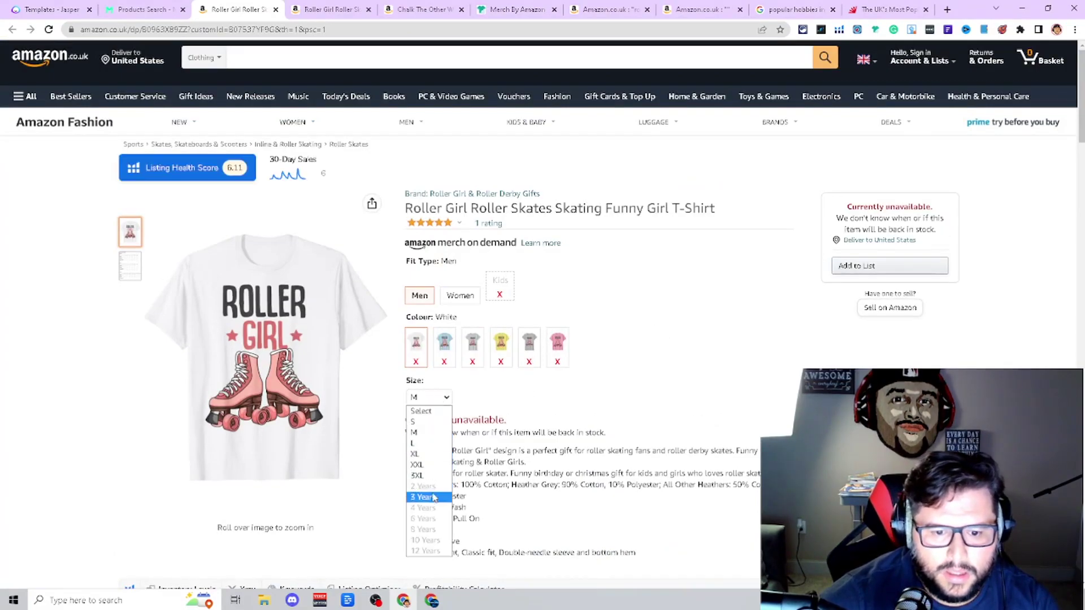
{"action": "left_click", "coordinate": [435, 476]}
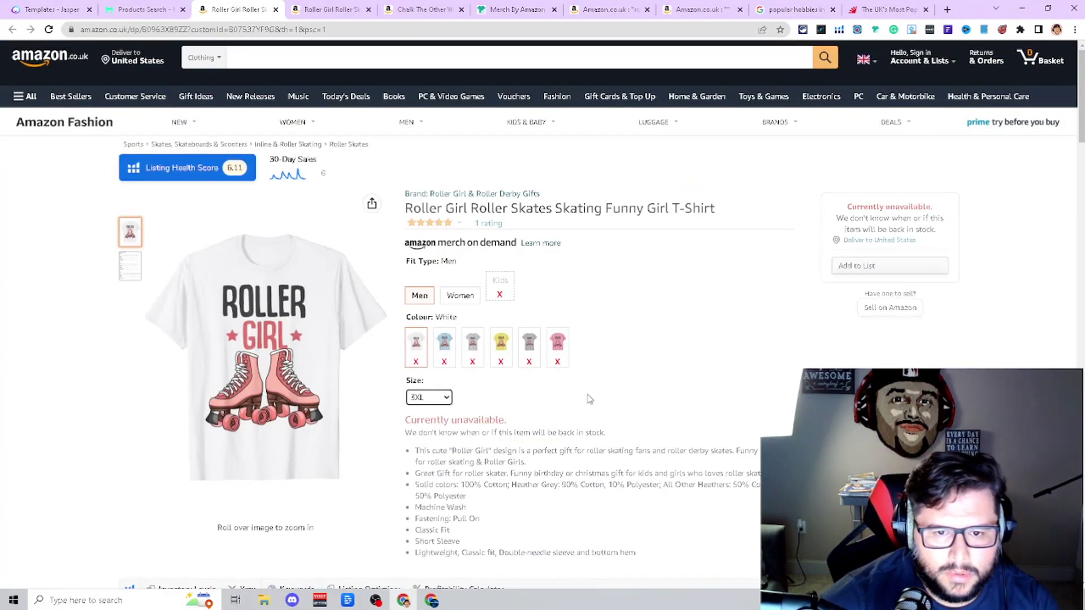
{"action": "left_click", "coordinate": [423, 399]}
{"action": "left_click", "coordinate": [421, 465]}
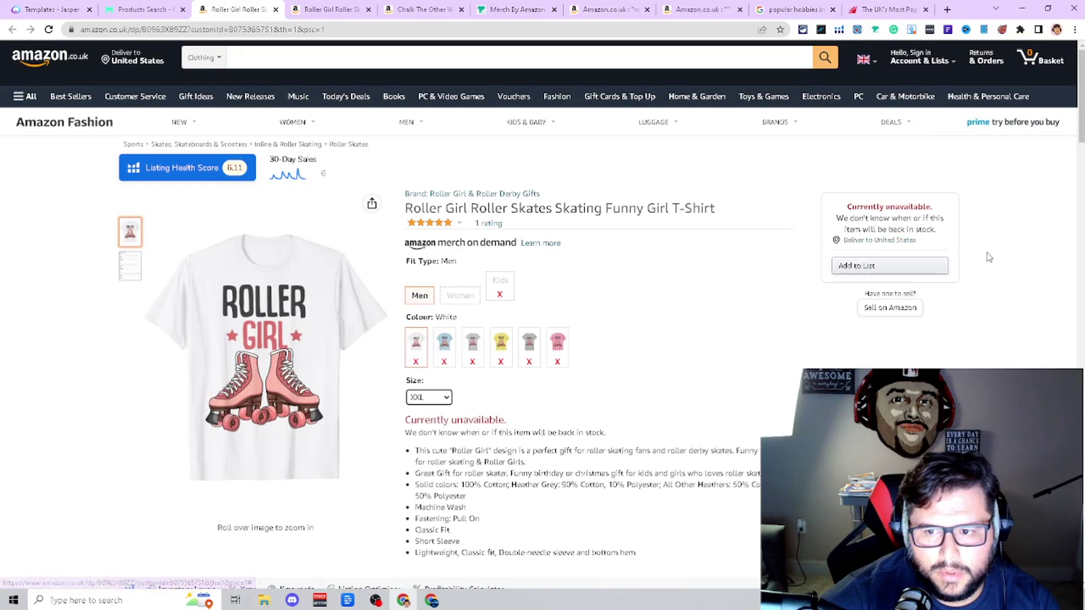
{"action": "scroll", "coordinate": [348, 335], "scroll_direction": "down", "scroll_amount": 7}
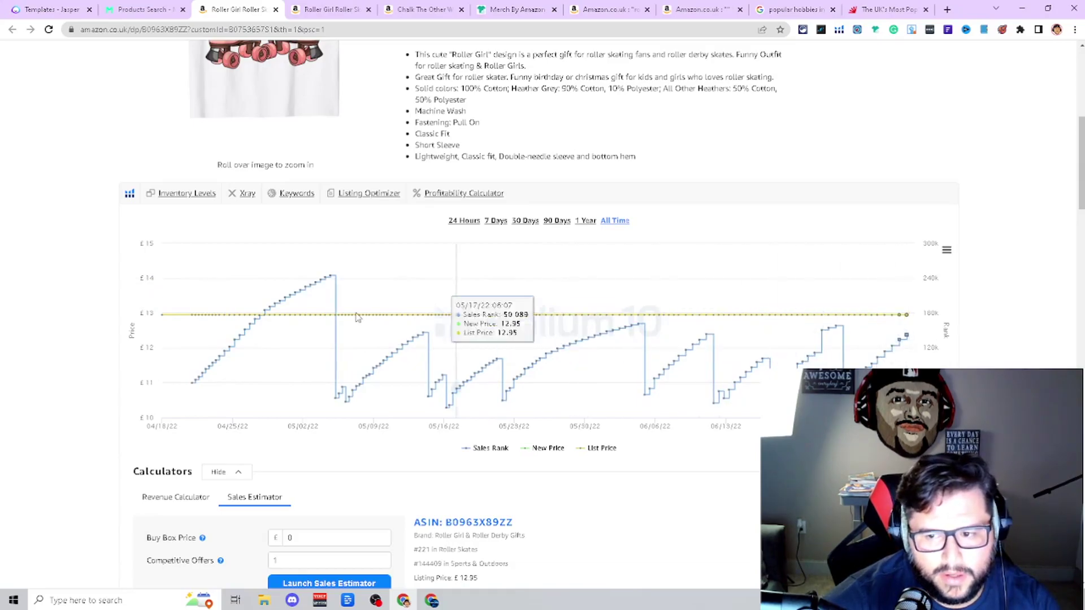
{"action": "scroll", "coordinate": [749, 395], "scroll_direction": "down", "scroll_amount": 15}
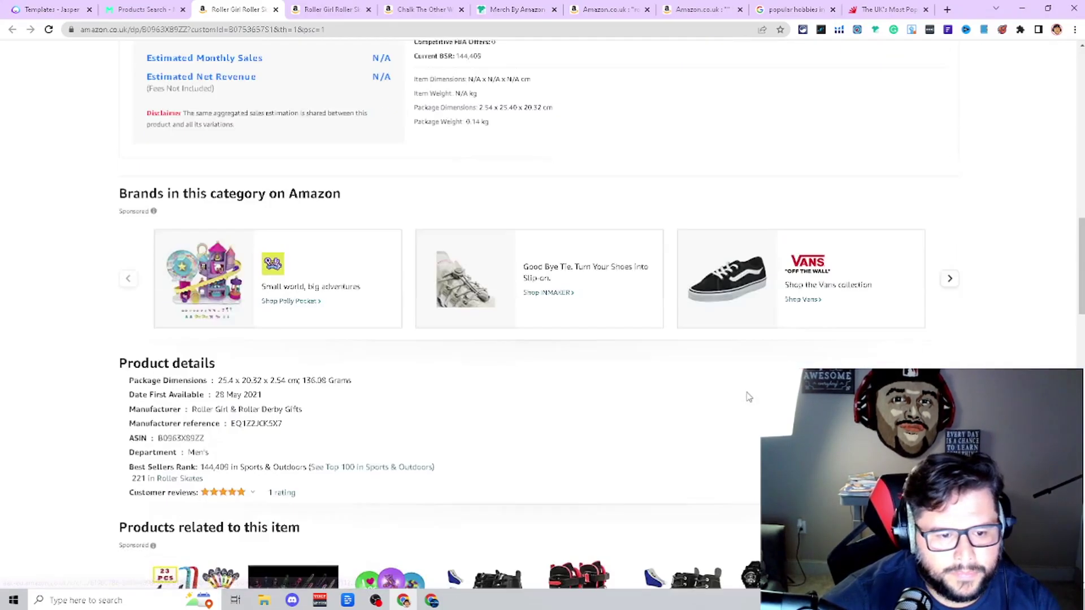
{"action": "scroll", "coordinate": [749, 396], "scroll_direction": "up", "scroll_amount": 12}
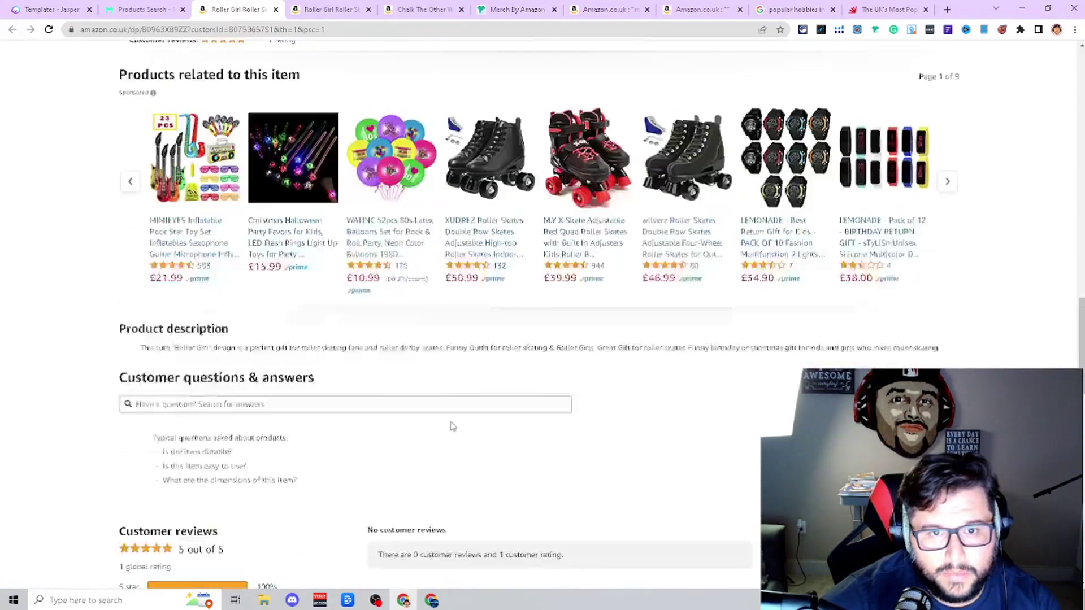
{"action": "scroll", "coordinate": [548, 526], "scroll_direction": "up", "scroll_amount": 8}
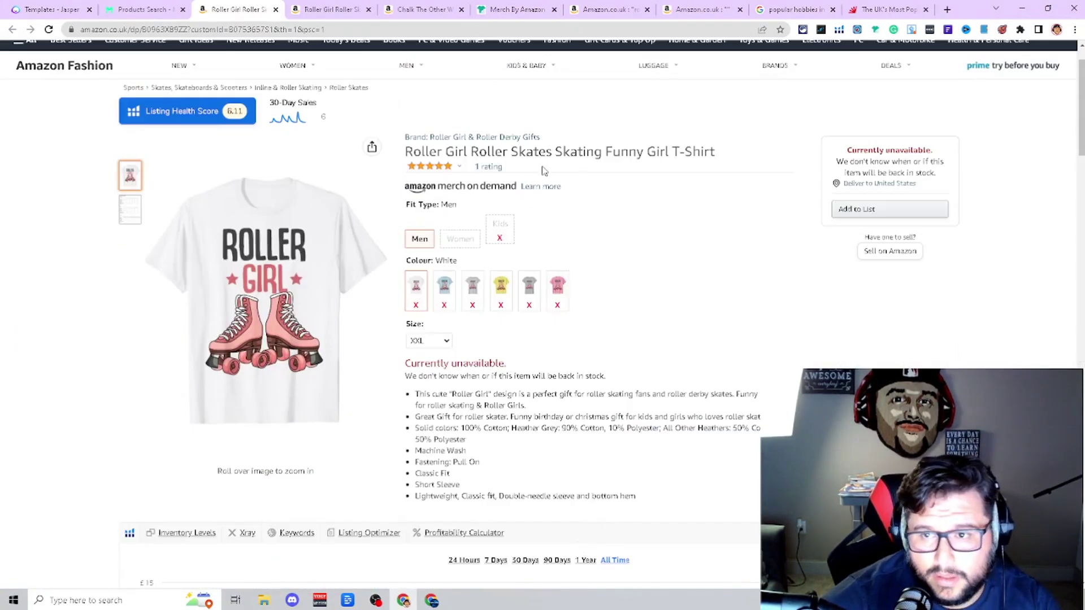
- Search Merch Informer products for 'gardening' in place of 'roller skating'
{"action": "left_click", "coordinate": [871, 11]}
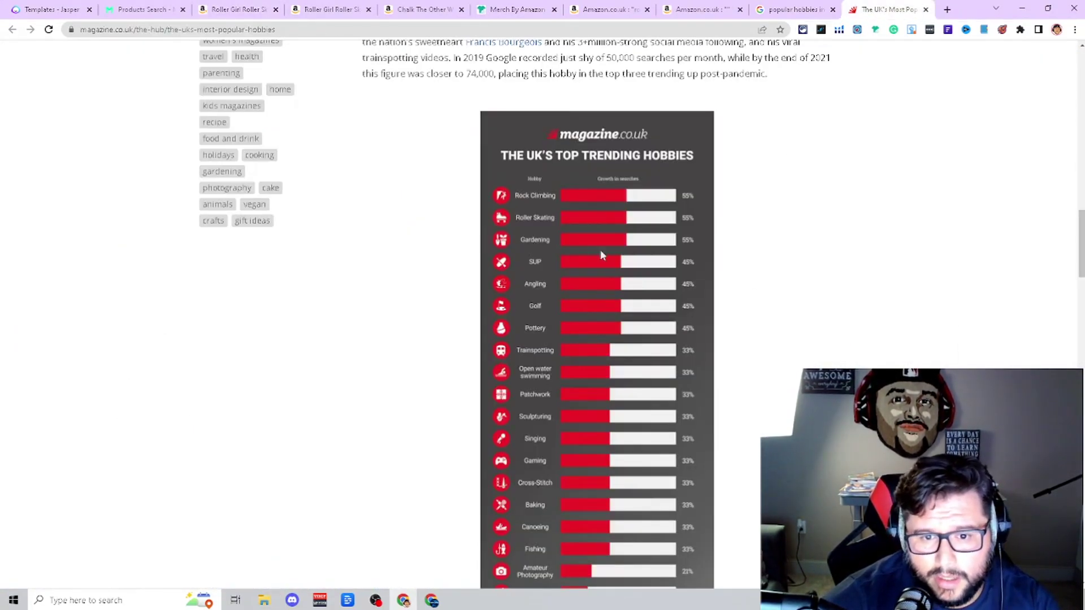
{"action": "key", "text": "ctrl+2"}
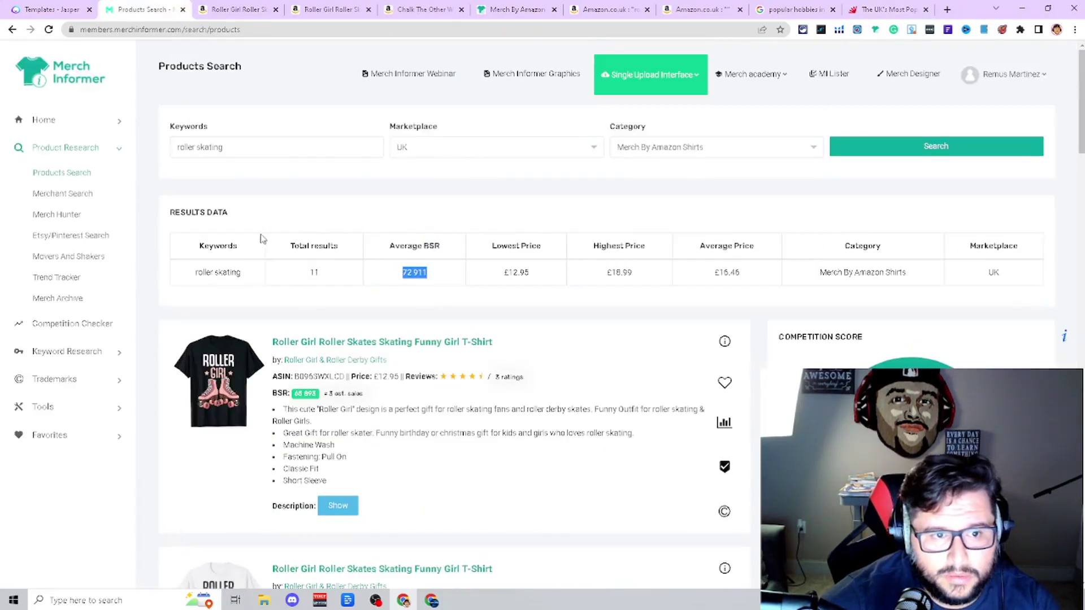
{"action": "triple_click", "coordinate": [260, 147]}
{"action": "type", "text": "gardening"}
{"action": "left_click", "coordinate": [880, 145]}
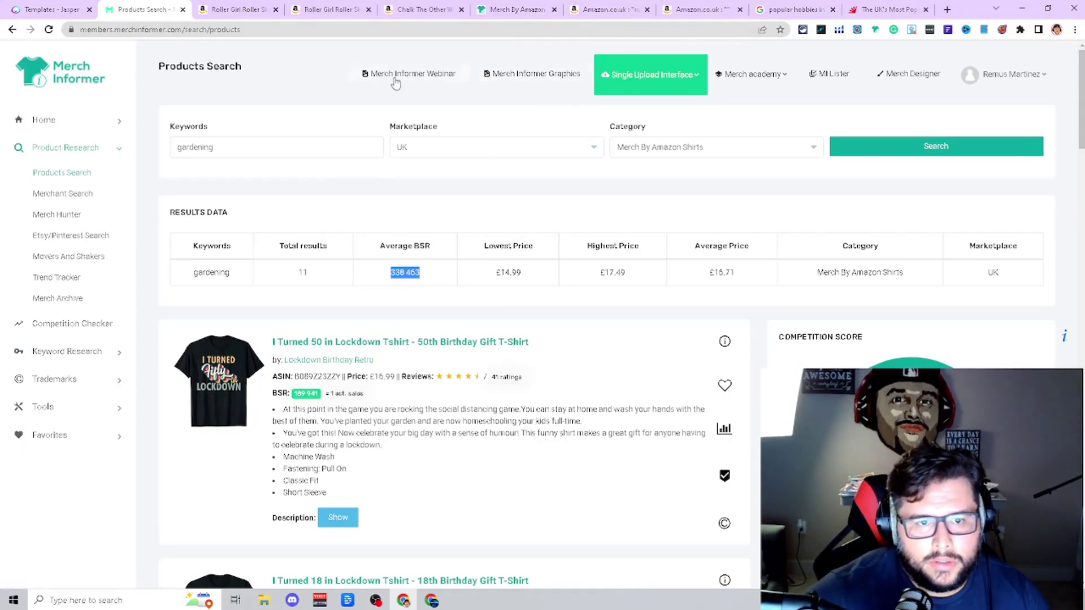
- Review the 11 gardening results: mostly lockdown birthday shirts plus two Gardener dog T-shirts
{"action": "left_click", "coordinate": [599, 10]}
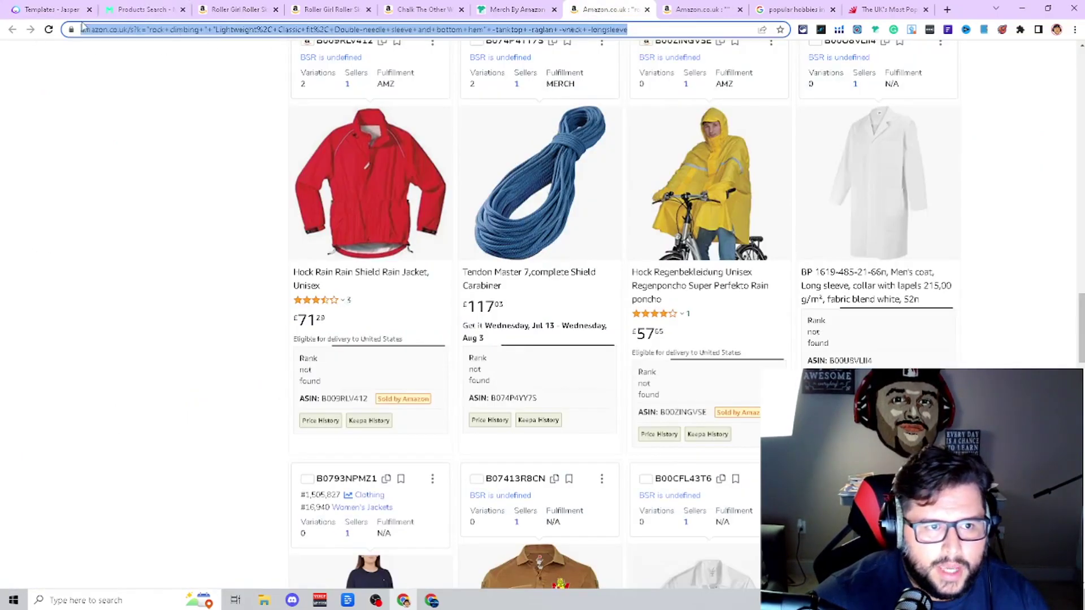
{"action": "left_click", "coordinate": [126, 16]}
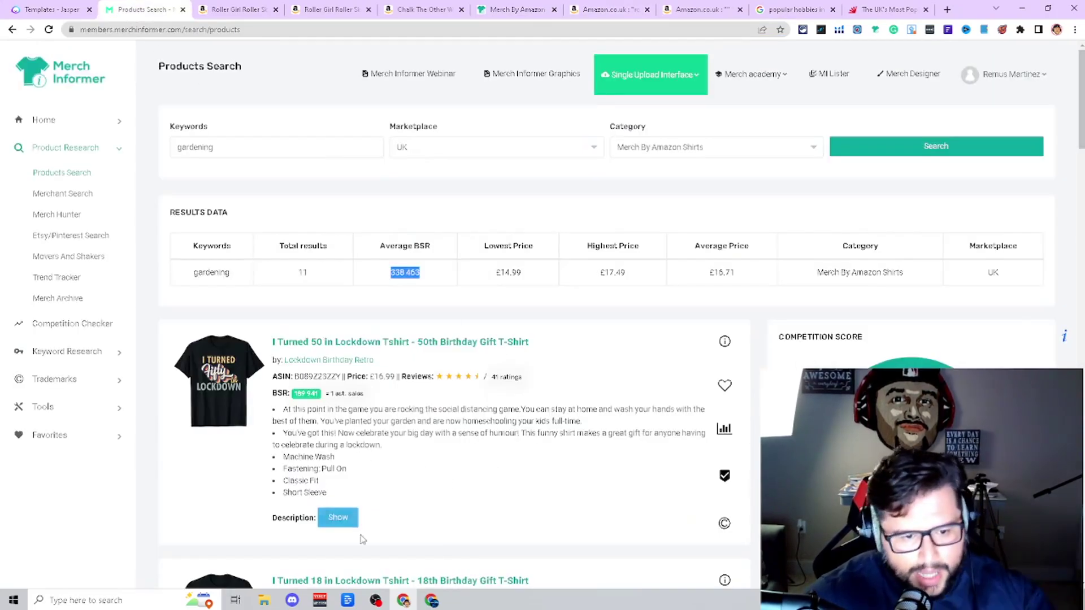
{"action": "scroll", "coordinate": [489, 455], "scroll_direction": "down", "scroll_amount": 6}
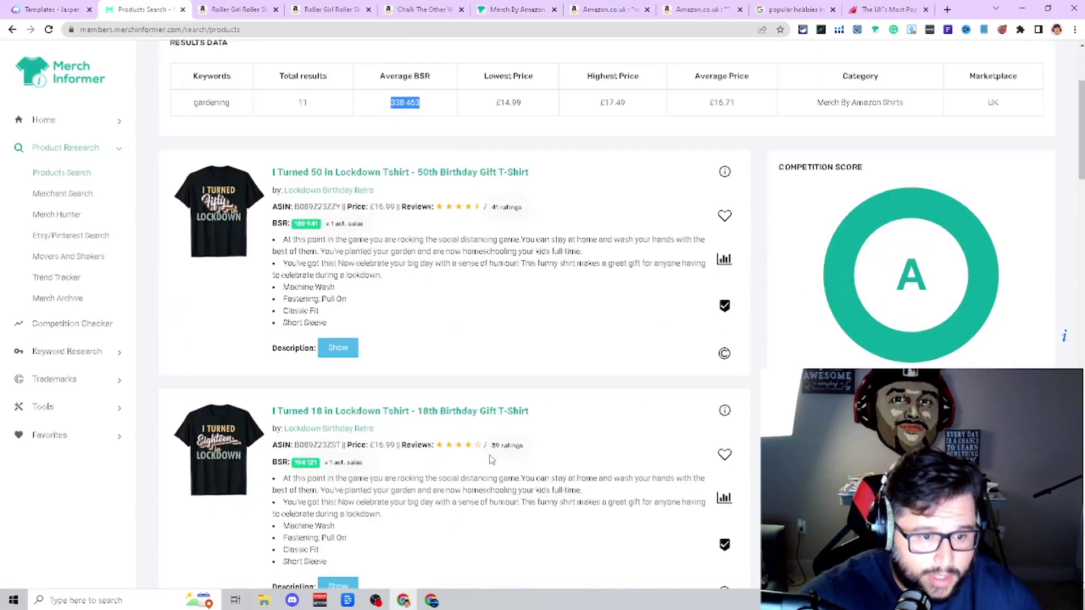
{"action": "scroll", "coordinate": [569, 404], "scroll_direction": "down", "scroll_amount": 10}
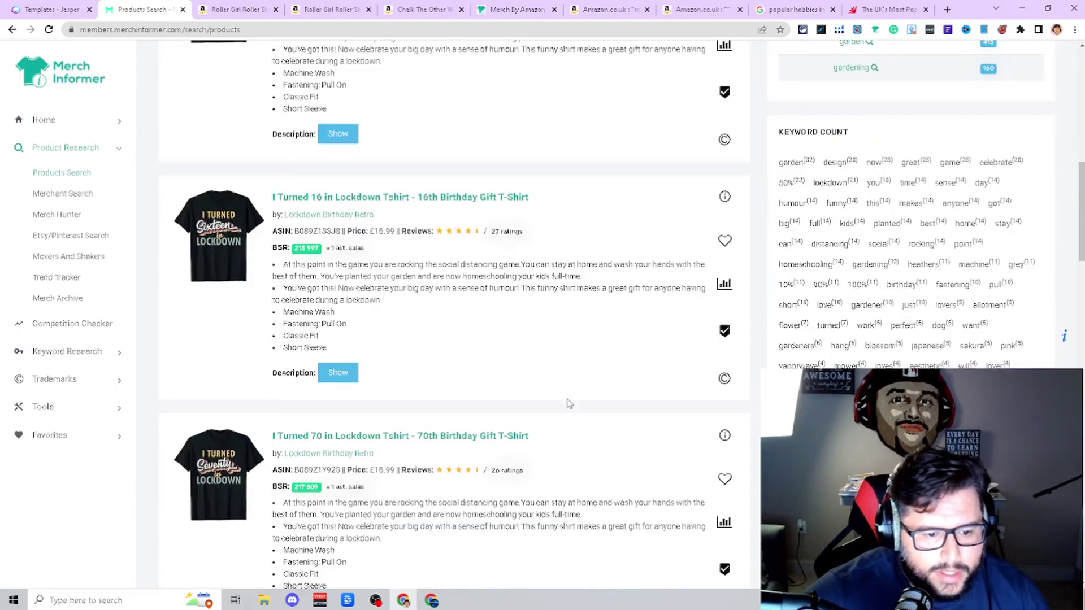
{"action": "scroll", "coordinate": [598, 362], "scroll_direction": "down", "scroll_amount": 3}
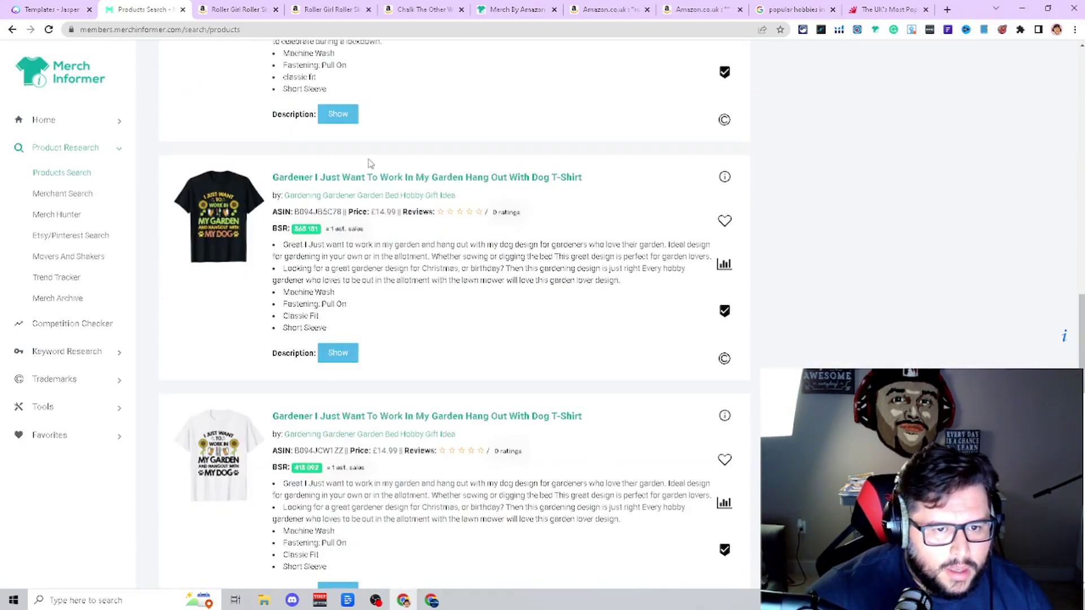
{"action": "scroll", "coordinate": [370, 163], "scroll_direction": "up", "scroll_amount": 5}
{"action": "left_click_drag", "start_coordinate": [535, 220], "coordinate": [289, 221]}
{"action": "scroll", "coordinate": [510, 352], "scroll_direction": "up", "scroll_amount": 6}
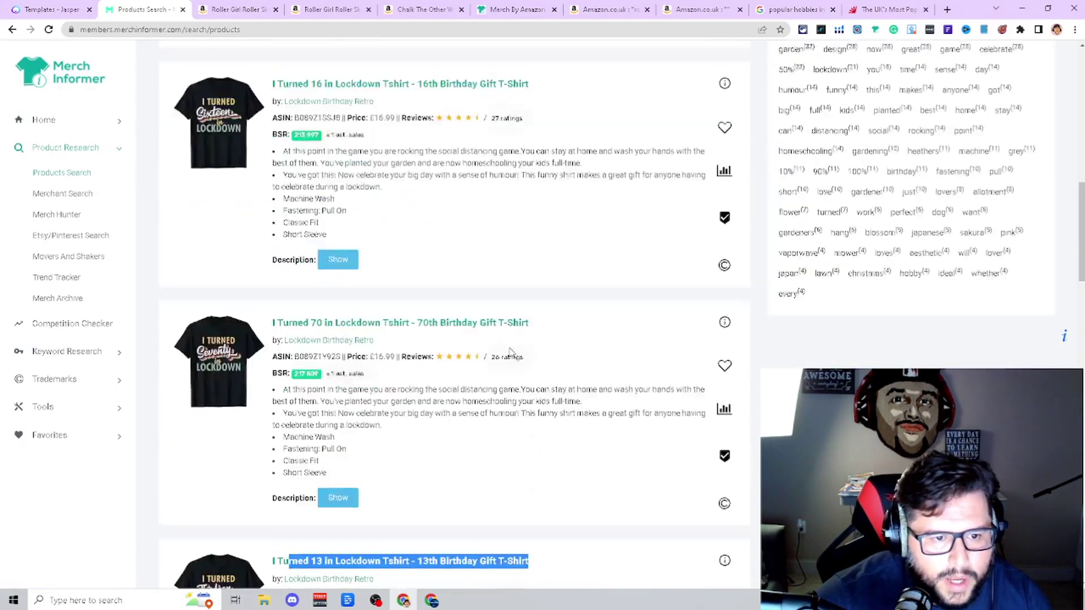
{"action": "scroll", "coordinate": [510, 352], "scroll_direction": "up", "scroll_amount": 10}
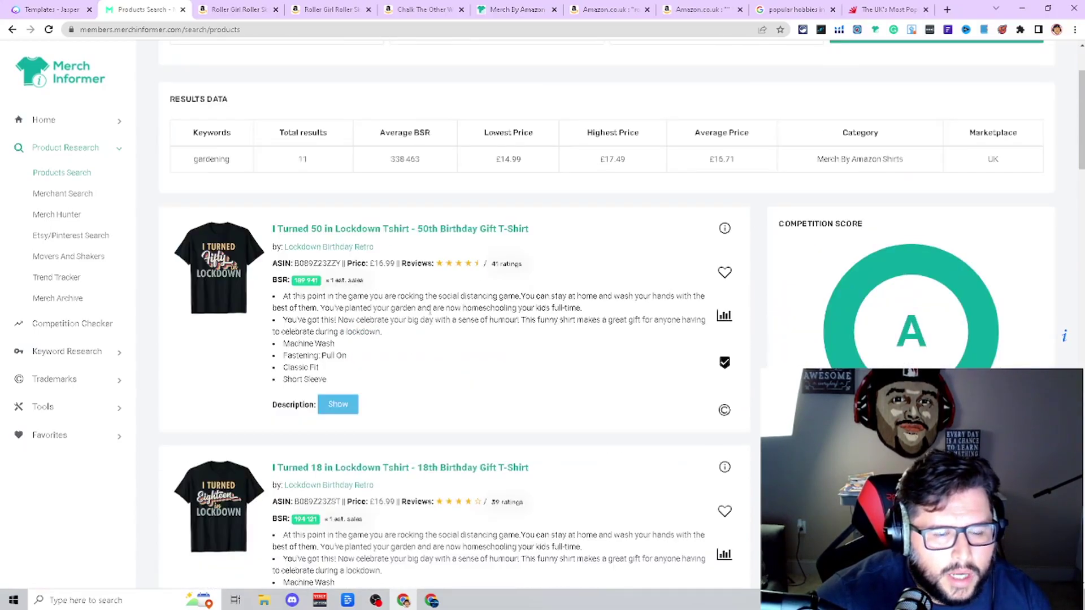
{"action": "scroll", "coordinate": [597, 258], "scroll_direction": "down", "scroll_amount": 10}
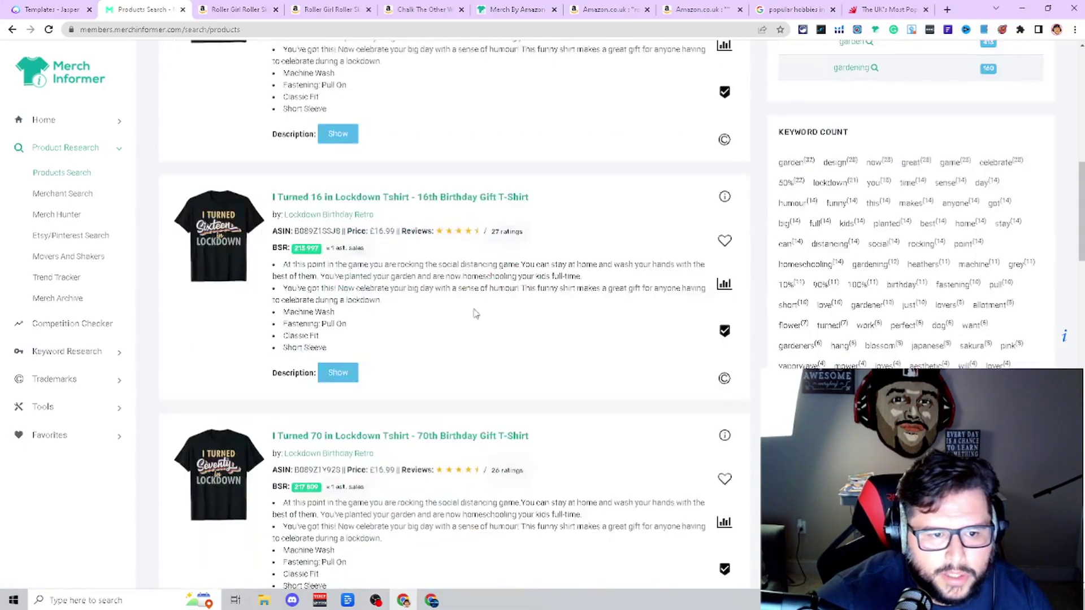
{"action": "scroll", "coordinate": [430, 441], "scroll_direction": "down", "scroll_amount": 5}
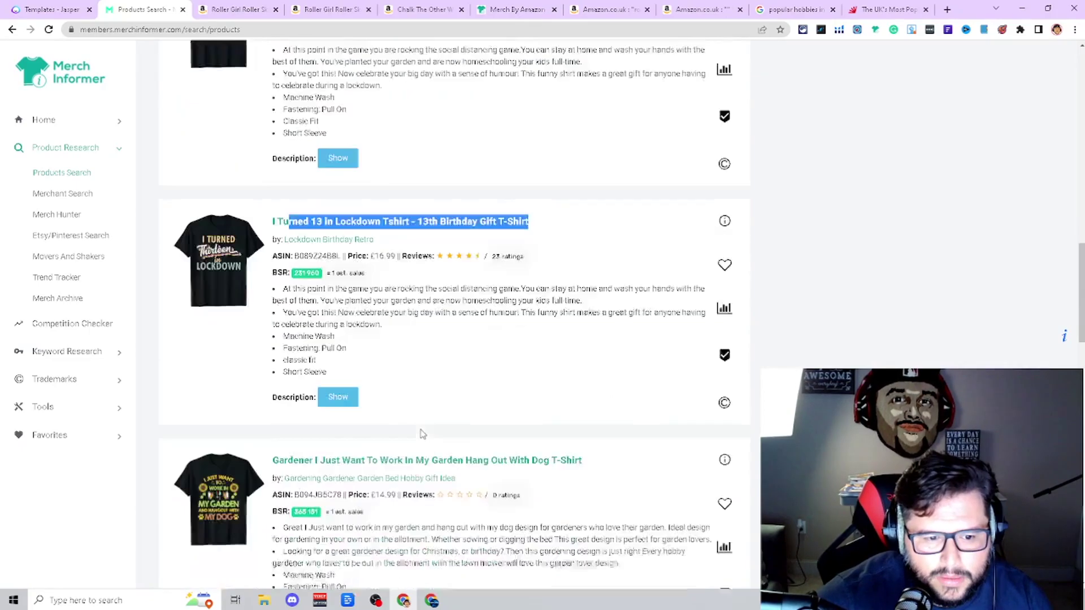
{"action": "left_click", "coordinate": [433, 399]}
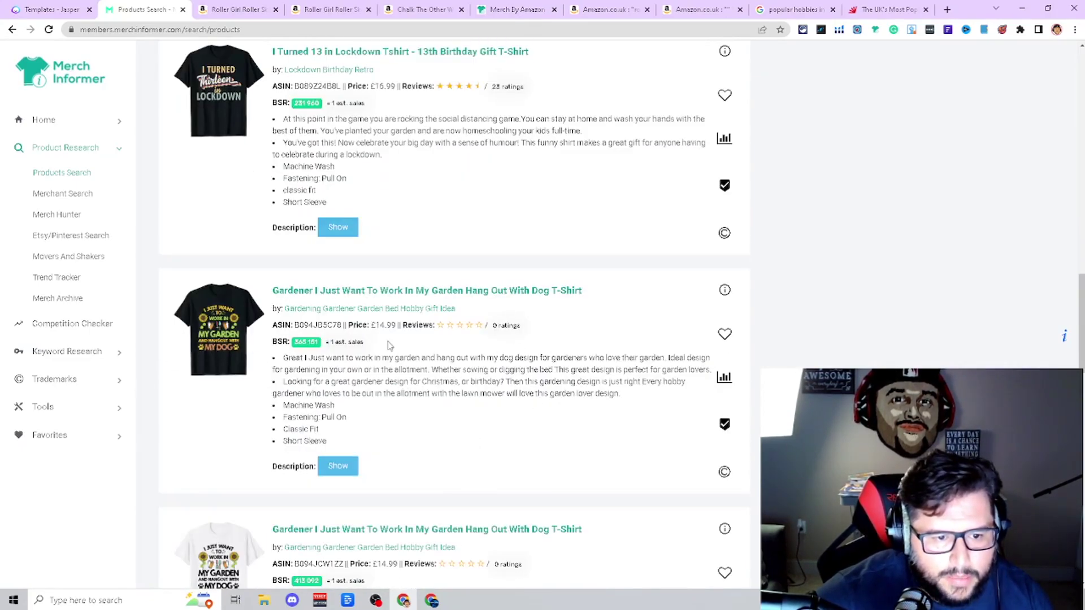
- Open the Gardener dog T-shirt on Amazon and mark its Best Sellers Rank
{"action": "left_click", "coordinate": [516, 292]}
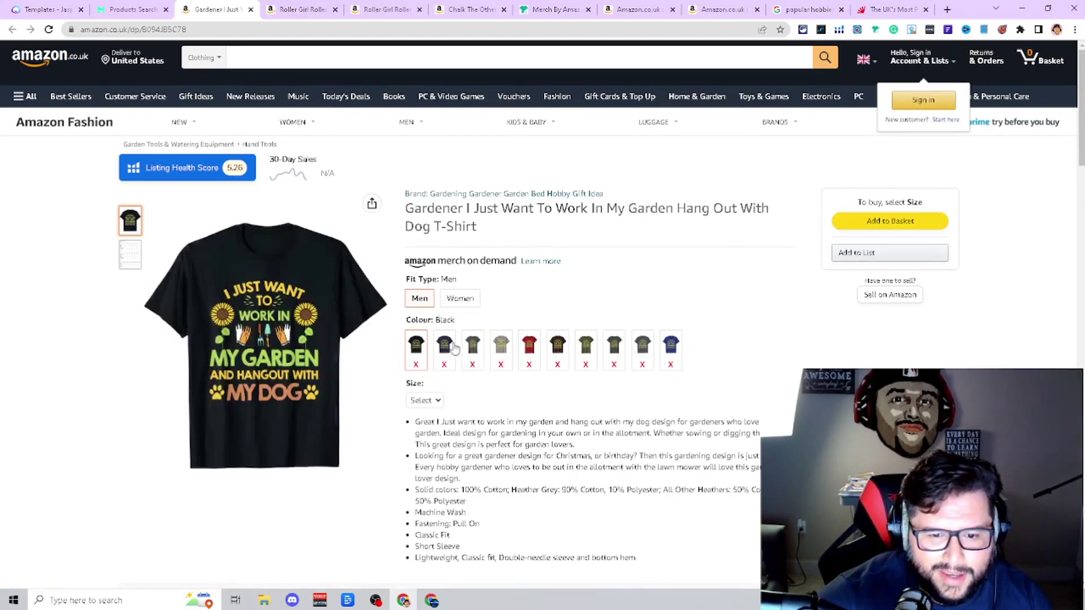
{"action": "scroll", "coordinate": [551, 394], "scroll_direction": "down", "scroll_amount": 15}
{"action": "scroll", "coordinate": [559, 390], "scroll_direction": "down", "scroll_amount": 4}
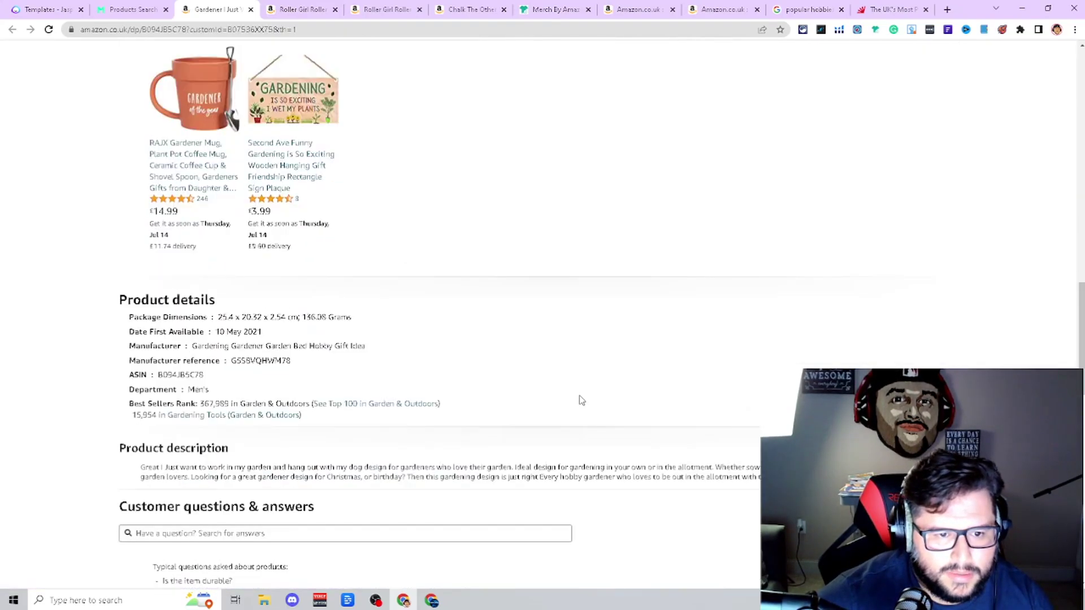
{"action": "double_click", "coordinate": [218, 403]}
{"action": "scroll", "coordinate": [595, 393], "scroll_direction": "up", "scroll_amount": 15}
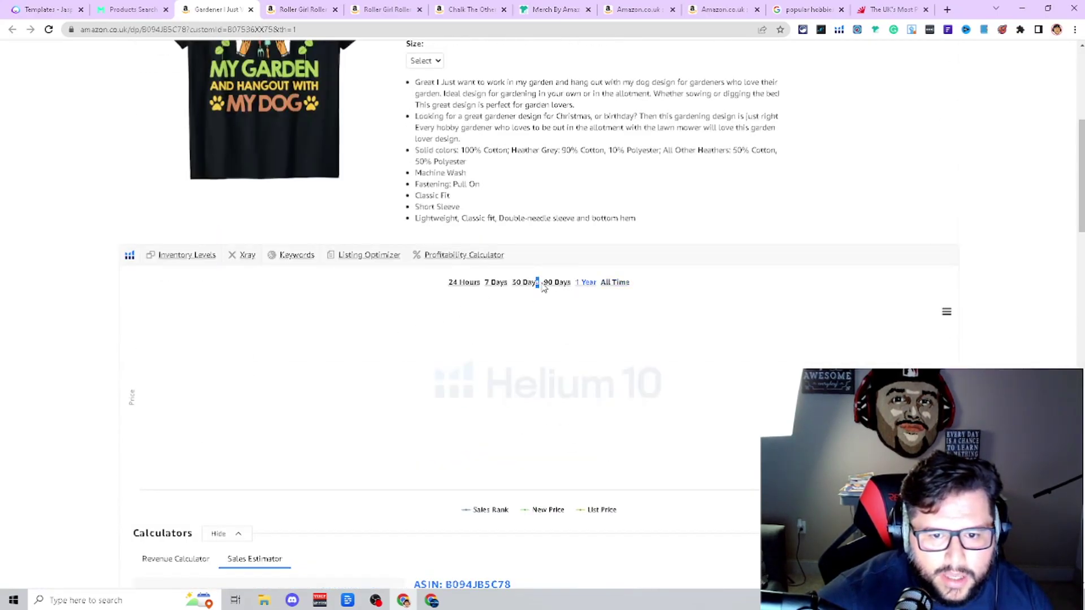
{"action": "left_click", "coordinate": [542, 288]}
- Reload the listing and highlight its Date First Available, 10 May 2021
{"action": "left_click", "coordinate": [48, 29]}
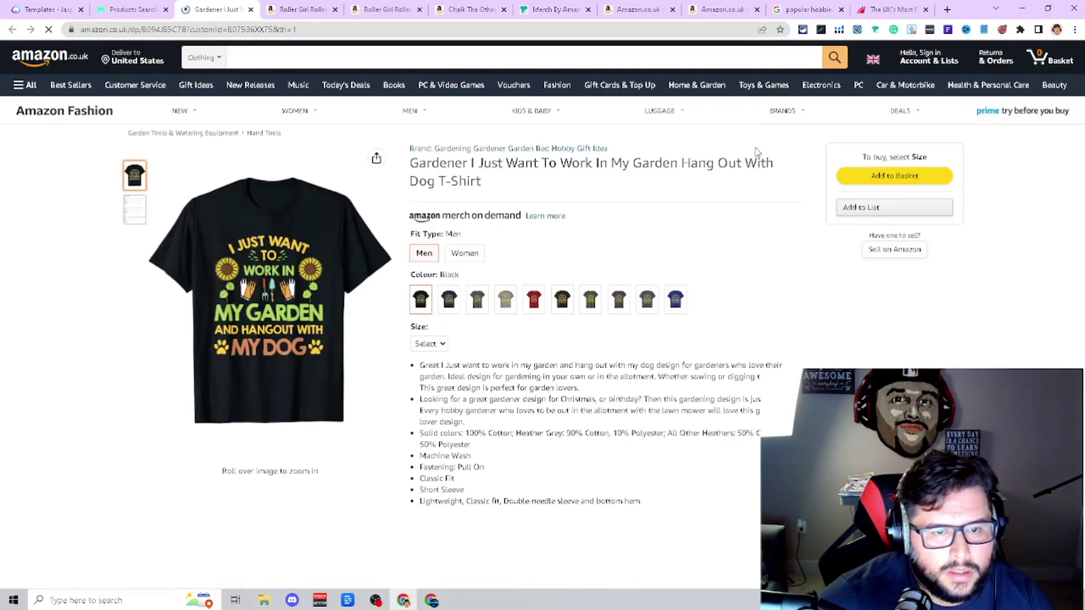
{"action": "scroll", "coordinate": [715, 362], "scroll_direction": "down", "scroll_amount": 5}
{"action": "scroll", "coordinate": [719, 355], "scroll_direction": "down", "scroll_amount": 2}
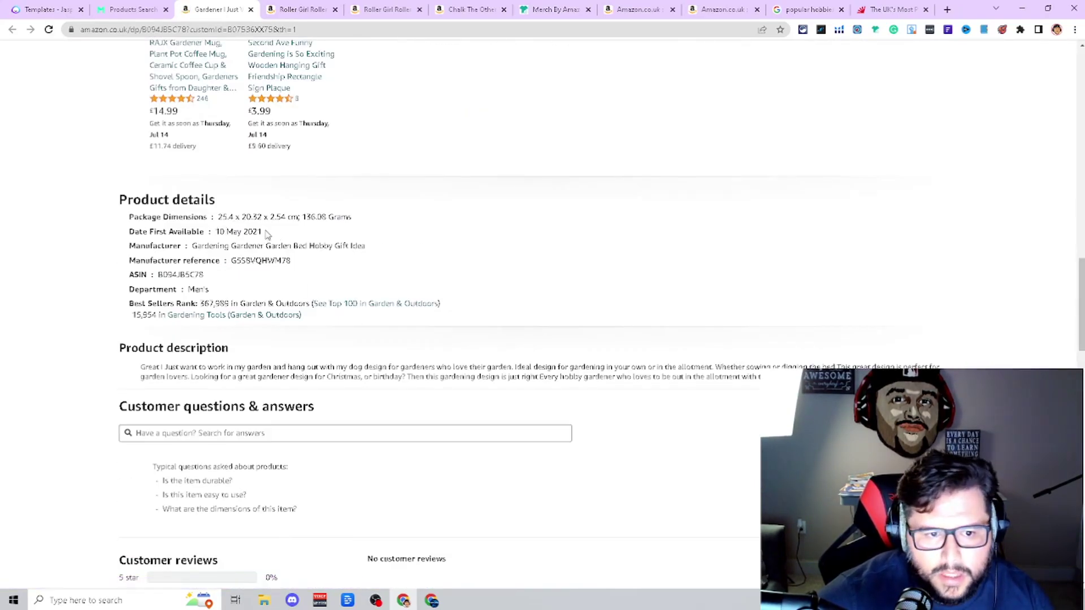
{"action": "left_click_drag", "start_coordinate": [267, 234], "coordinate": [227, 232]}
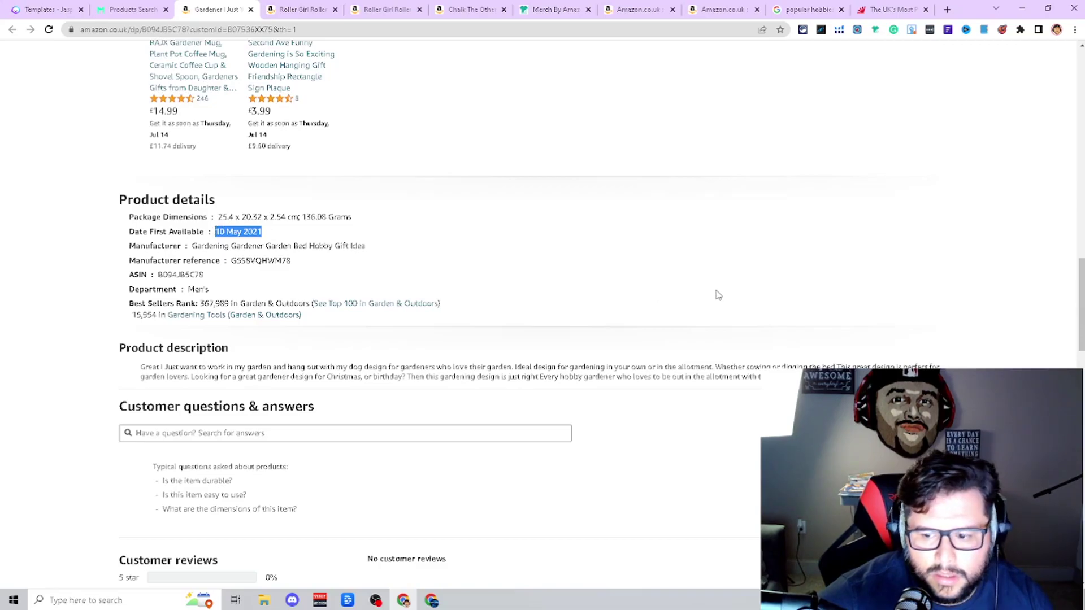
{"action": "scroll", "coordinate": [582, 381], "scroll_direction": "up", "scroll_amount": 15}
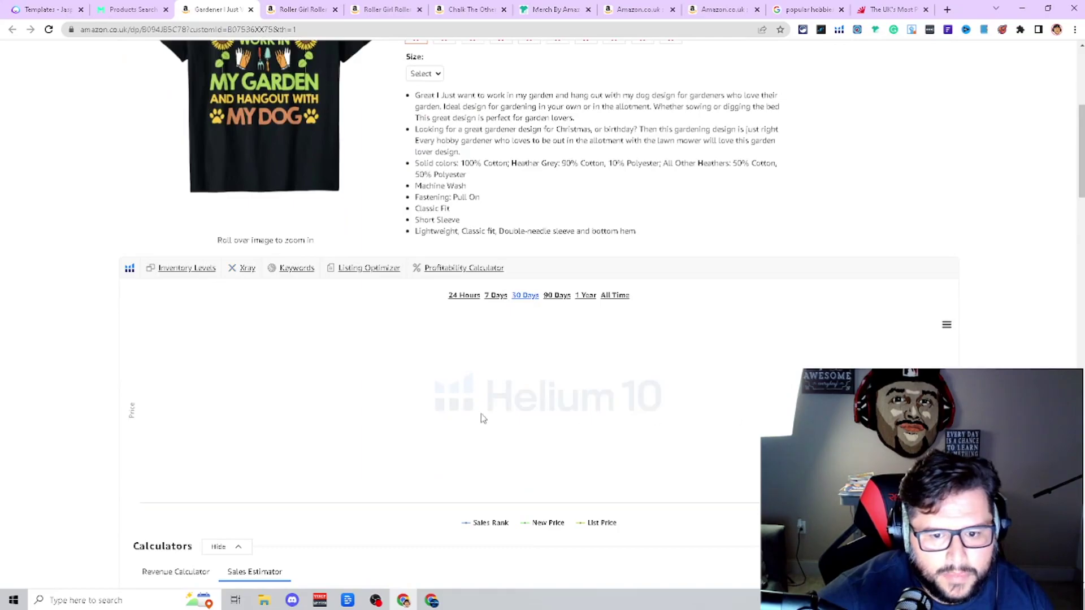
{"action": "scroll", "coordinate": [484, 418], "scroll_direction": "down", "scroll_amount": 2}
{"action": "scroll", "coordinate": [430, 312], "scroll_direction": "up", "scroll_amount": 2}
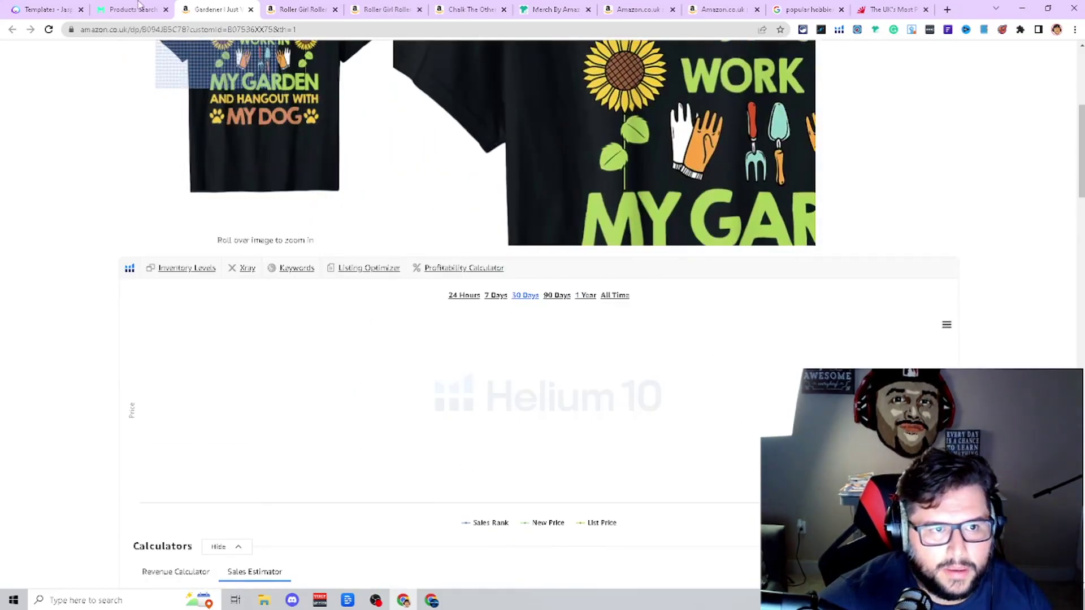
- Return to the 11 UK gardening results and their 338 463 average BSR summary
{"action": "left_click", "coordinate": [127, 10]}
{"action": "scroll", "coordinate": [559, 299], "scroll_direction": "down", "scroll_amount": 4}
{"action": "scroll", "coordinate": [444, 257], "scroll_direction": "down", "scroll_amount": 1}
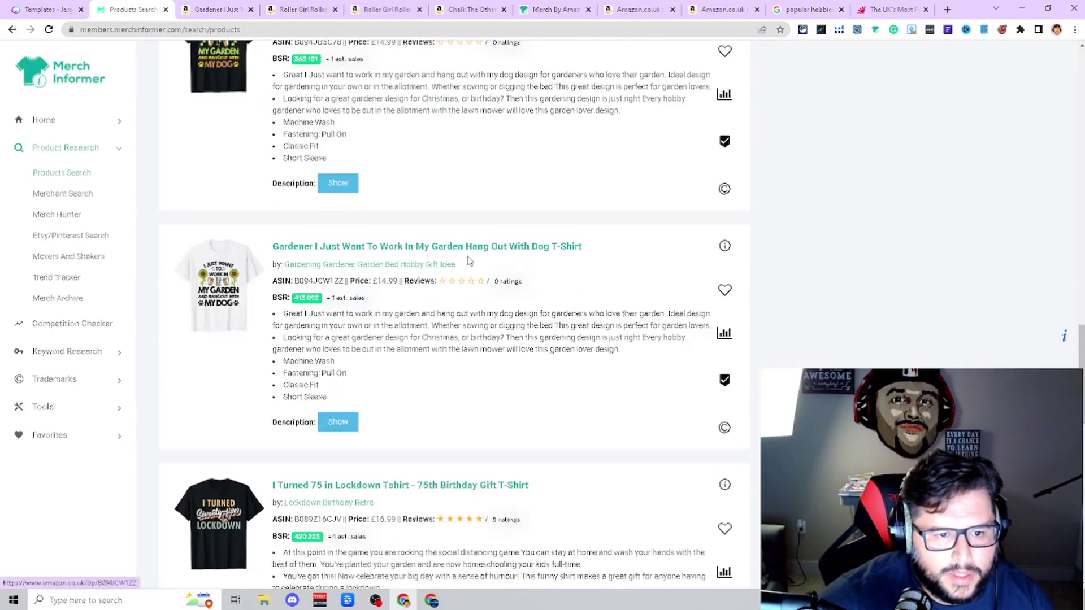
{"action": "scroll", "coordinate": [491, 259], "scroll_direction": "down", "scroll_amount": 3}
{"action": "scroll", "coordinate": [509, 302], "scroll_direction": "down", "scroll_amount": 9}
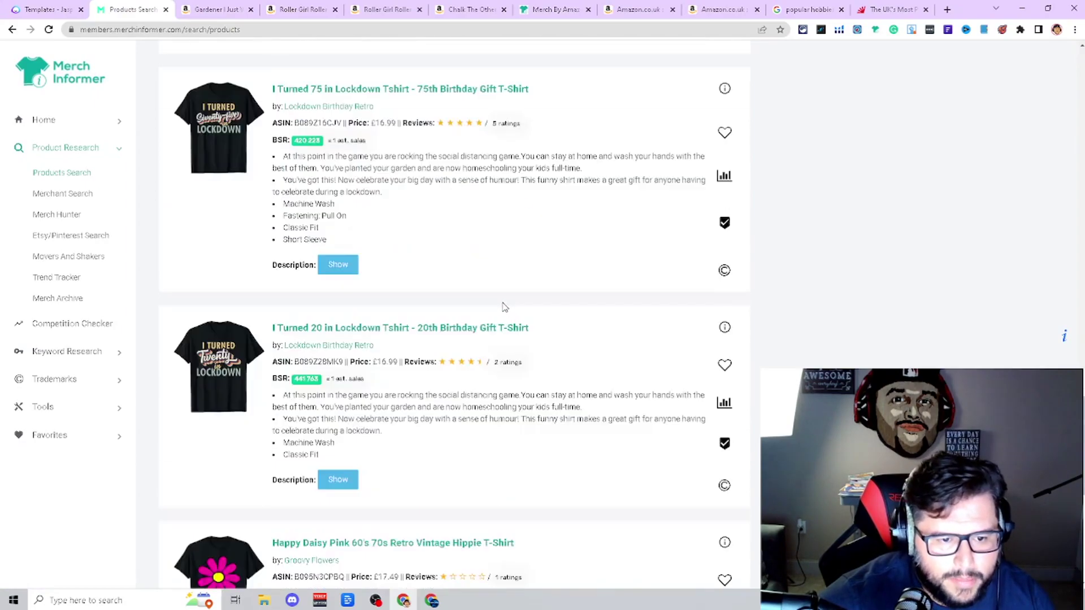
{"action": "scroll", "coordinate": [545, 312], "scroll_direction": "up", "scroll_amount": 2}
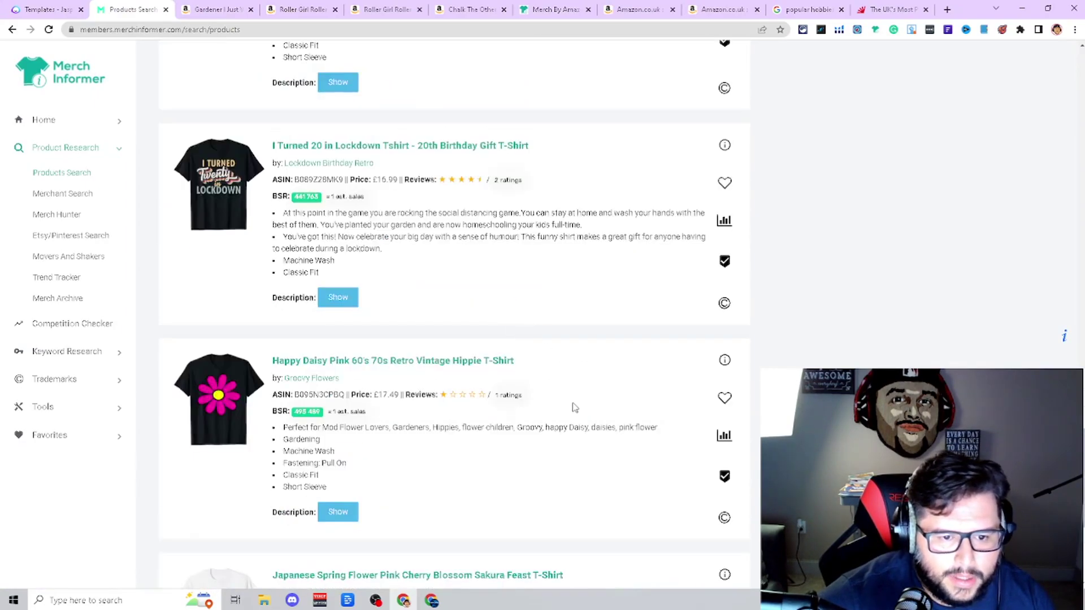
{"action": "scroll", "coordinate": [575, 407], "scroll_direction": "up", "scroll_amount": 15}
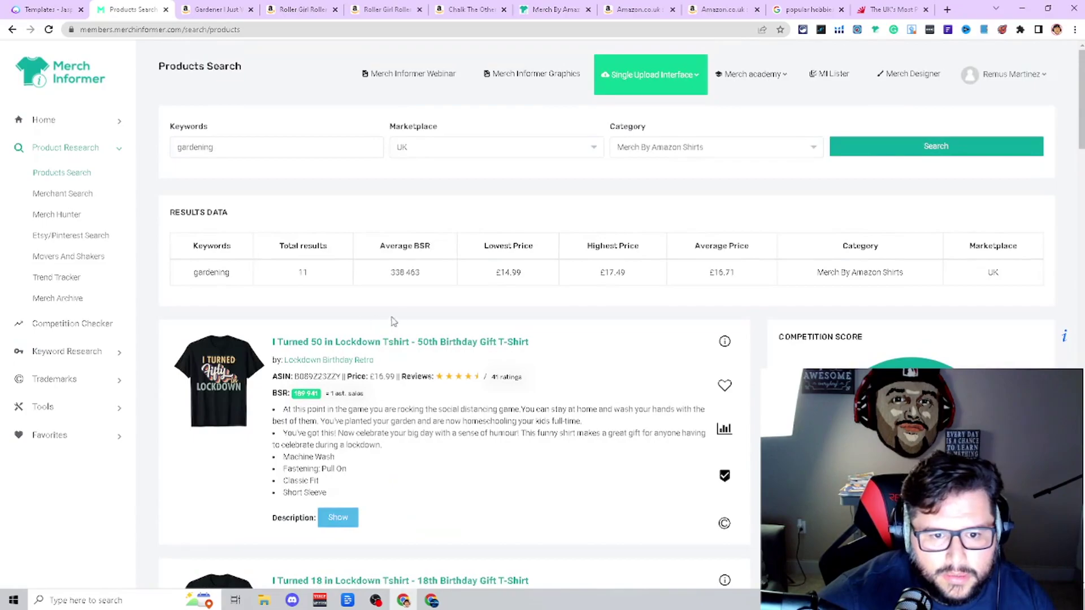
{"action": "triple_click", "coordinate": [394, 274]}
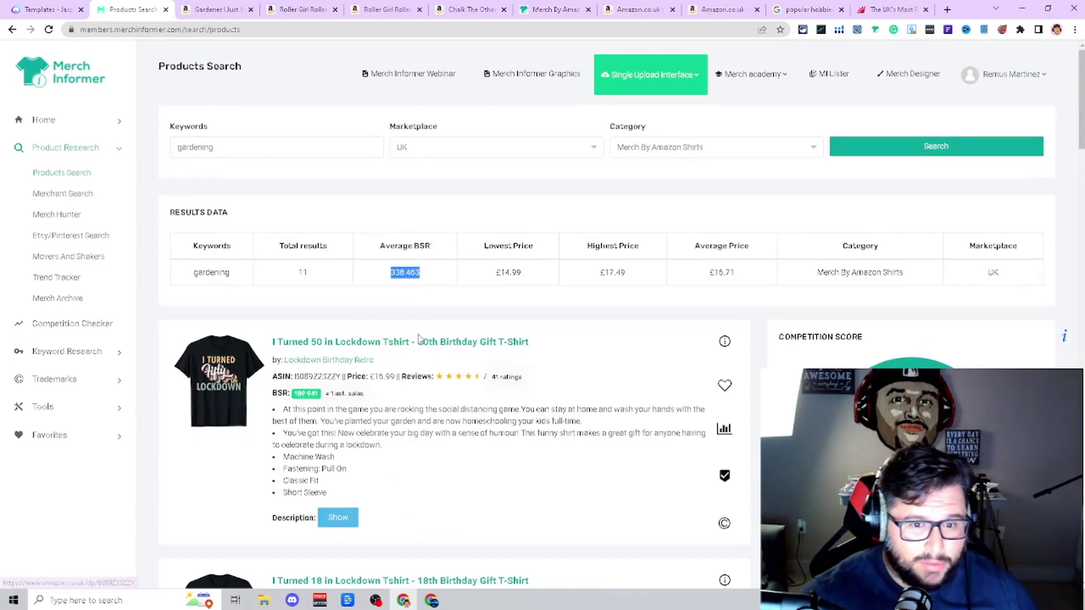